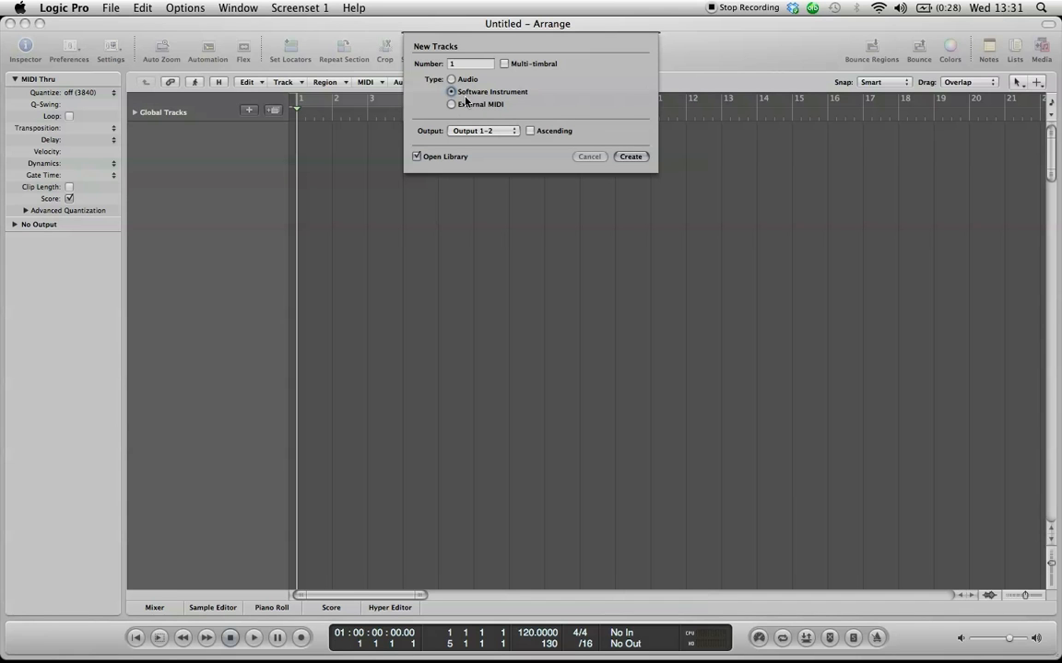
- Create one new software instrument track with output 1-2 and the library set to open
click(468, 80)
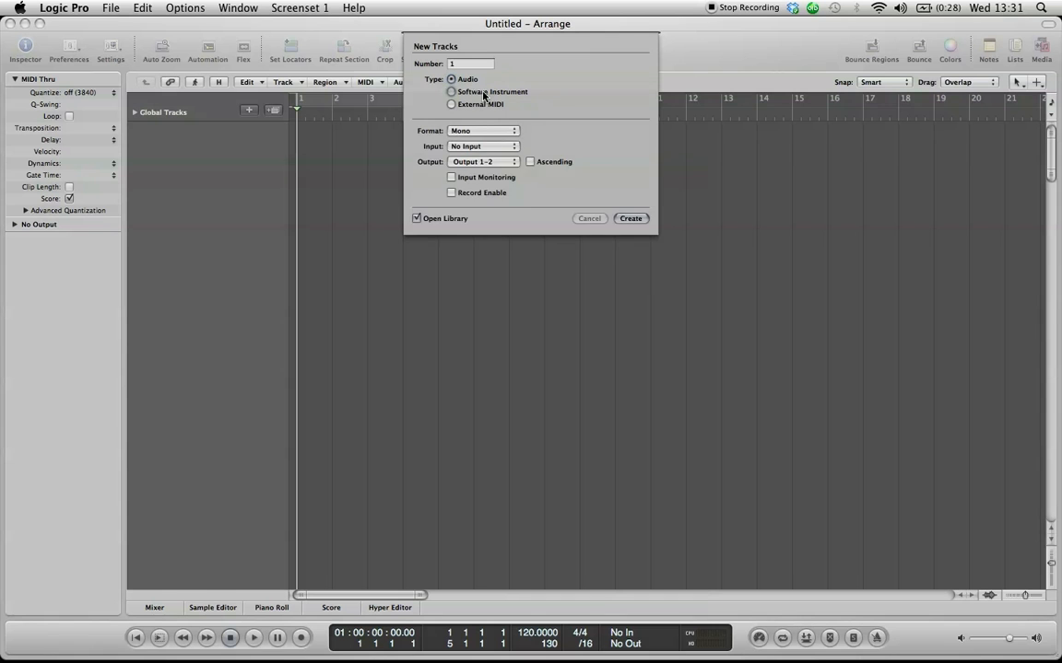
click(450, 92)
click(467, 83)
click(469, 93)
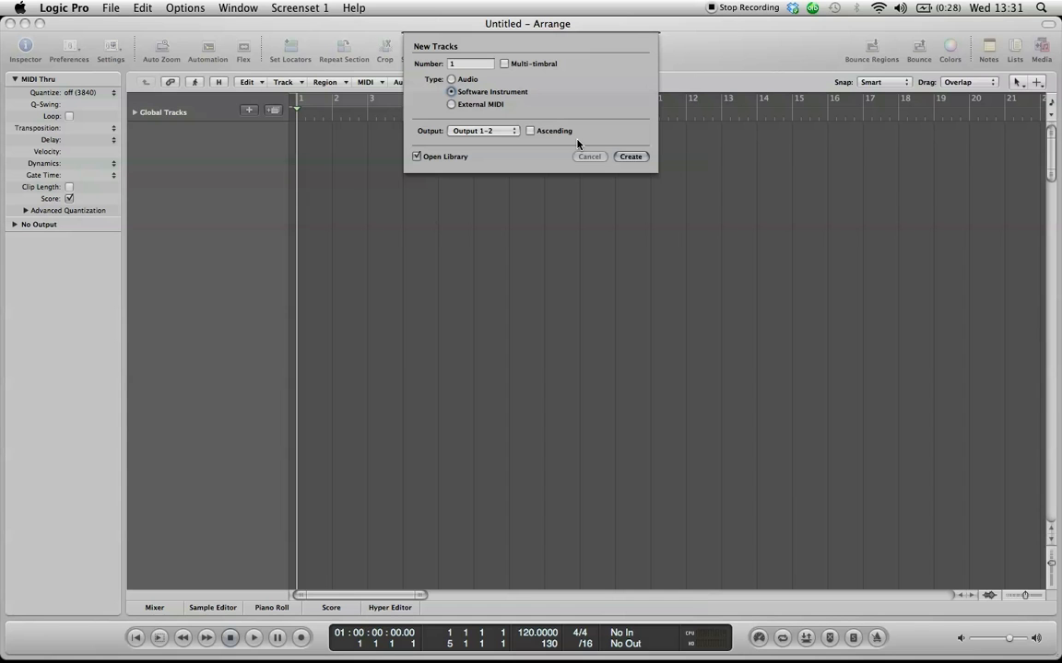
click(632, 156)
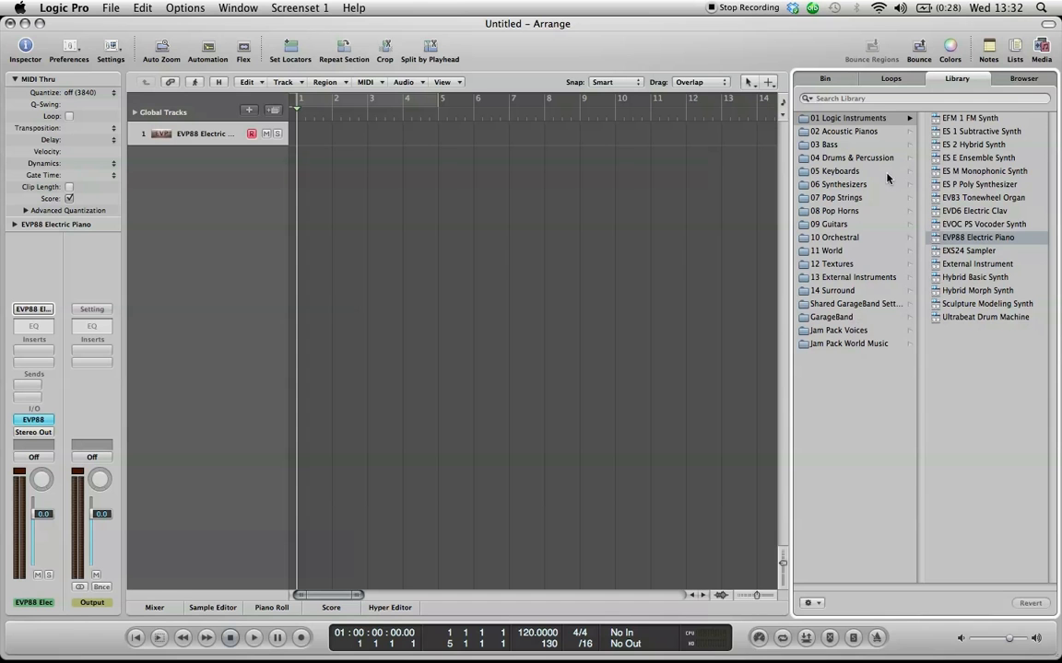
- Load the Indie Live Kit from the Ultrabeat Drum Kits under Drums & Percussion onto the track
click(858, 158)
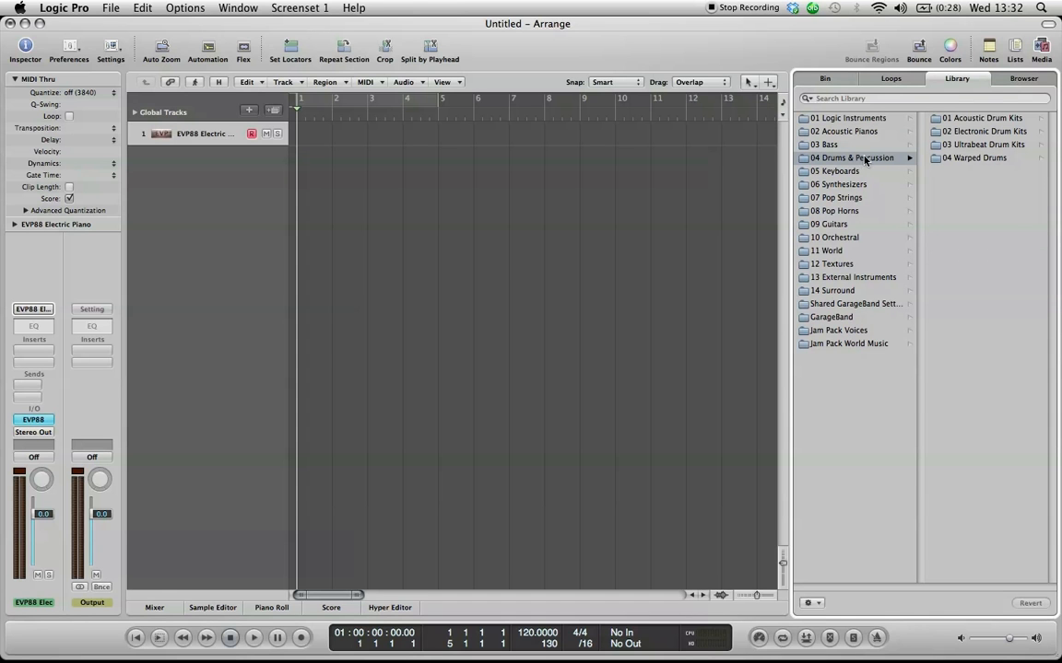
click(973, 146)
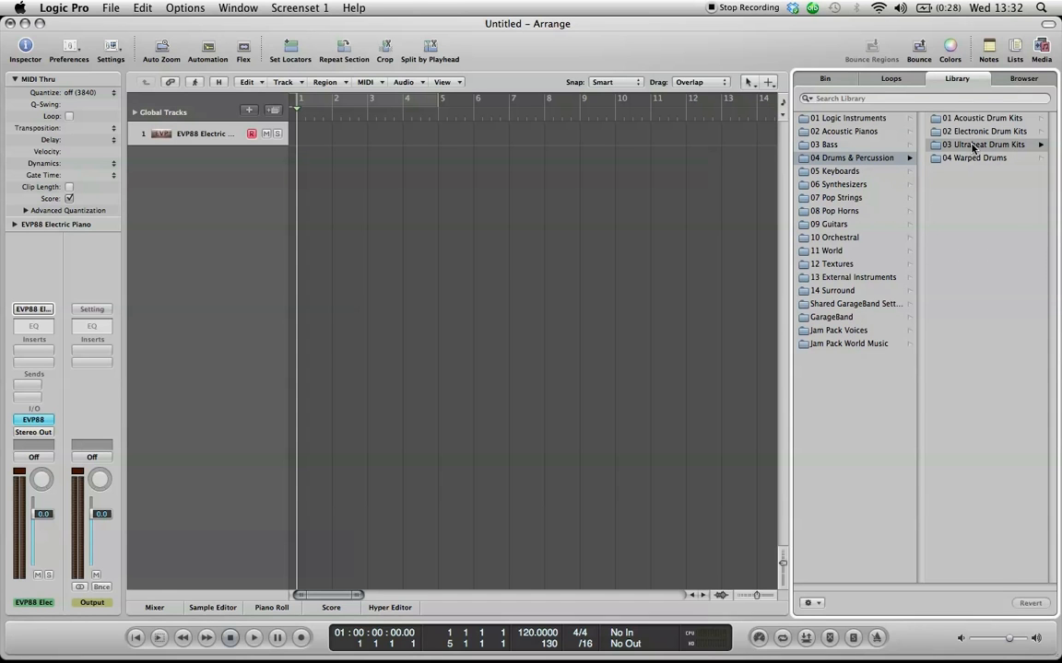
scroll(830, 184, left, 5)
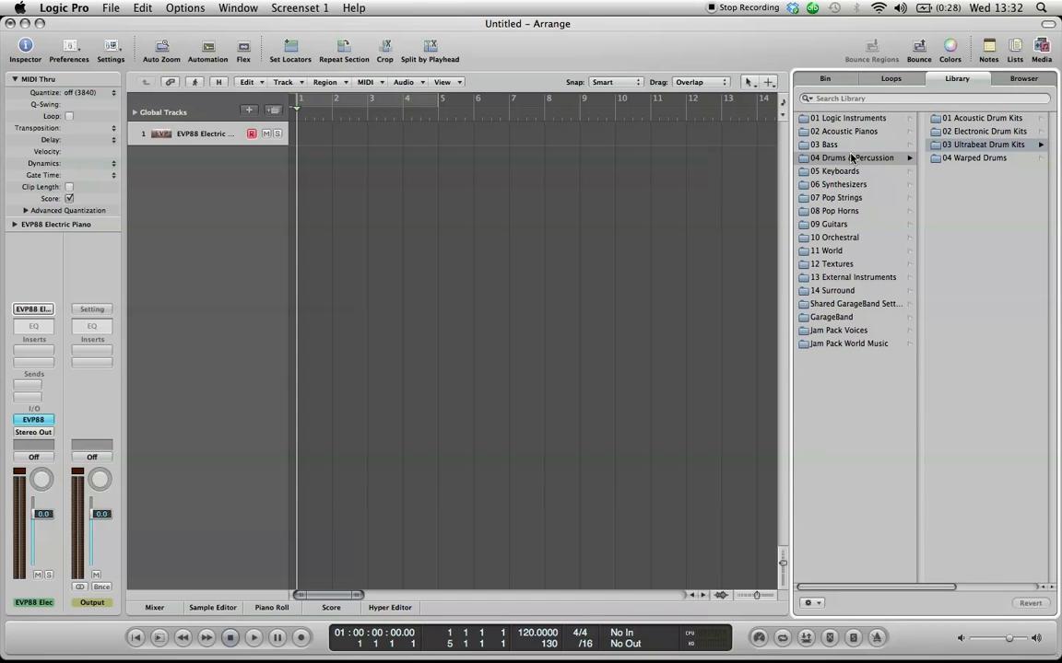
click(963, 144)
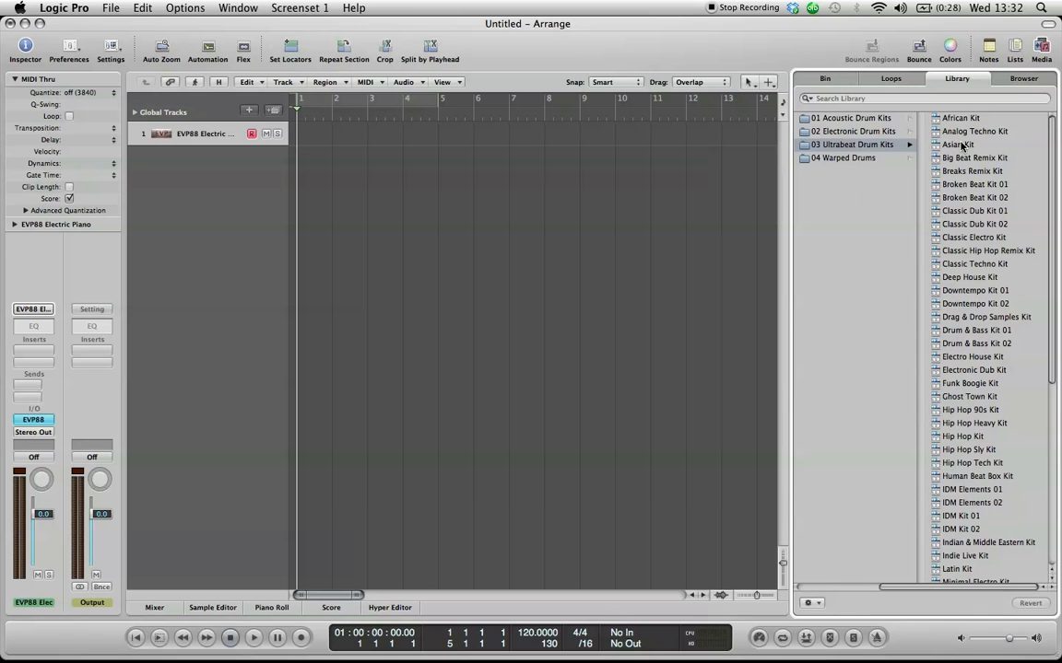
click(855, 133)
click(869, 117)
click(857, 145)
scroll(942, 147, down, 3)
scroll(941, 148, down, 5)
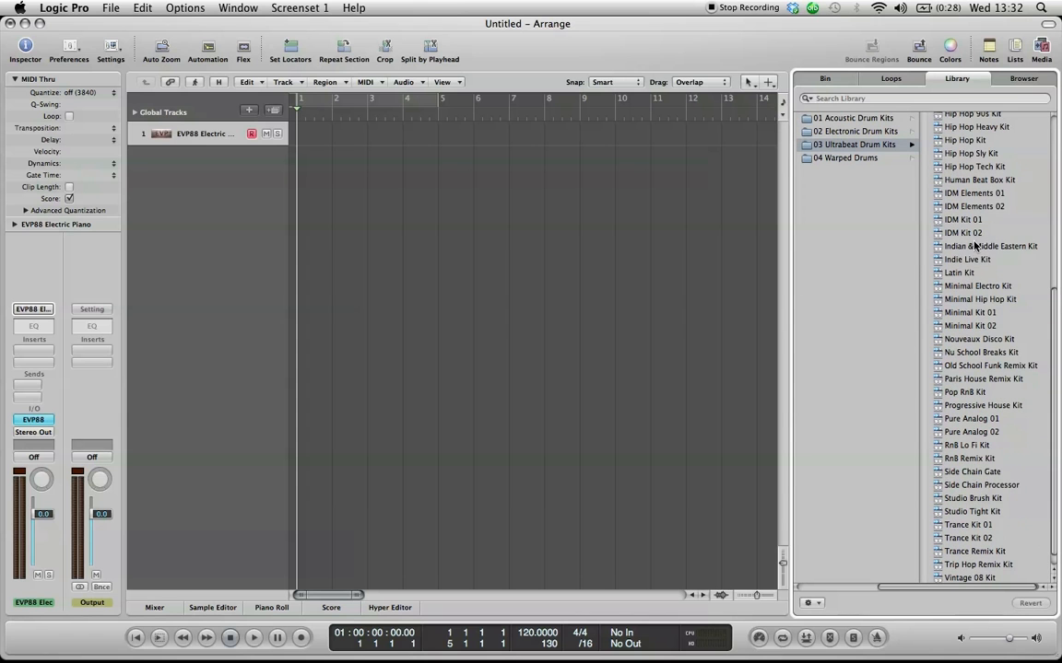
click(966, 260)
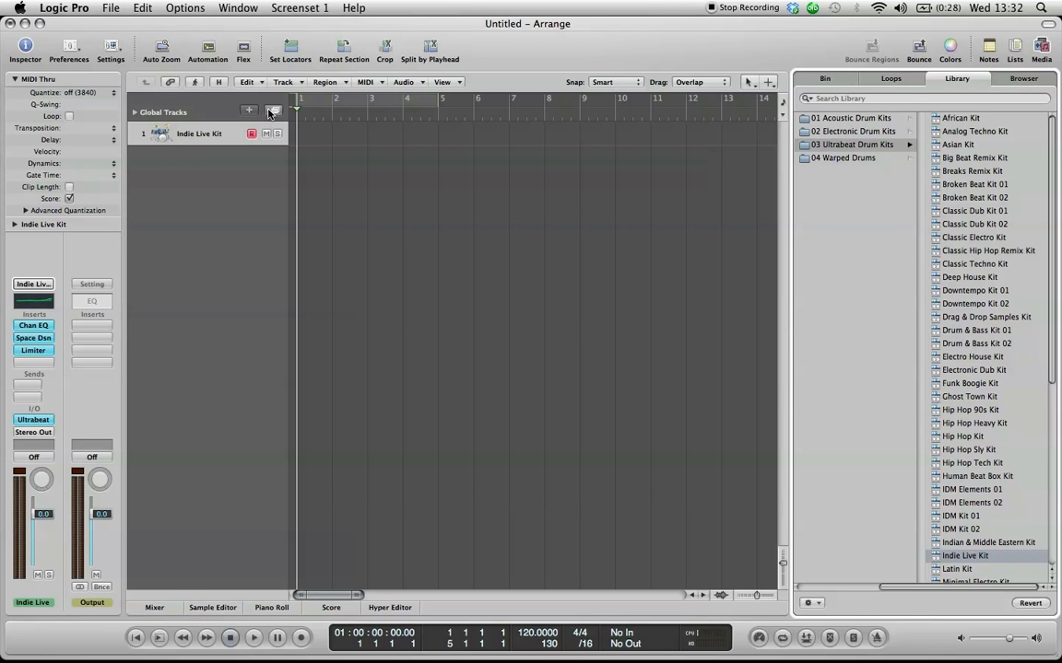
- Add a second track with the same Indie Live Kit instrument and delete it again
double_click(324, 210)
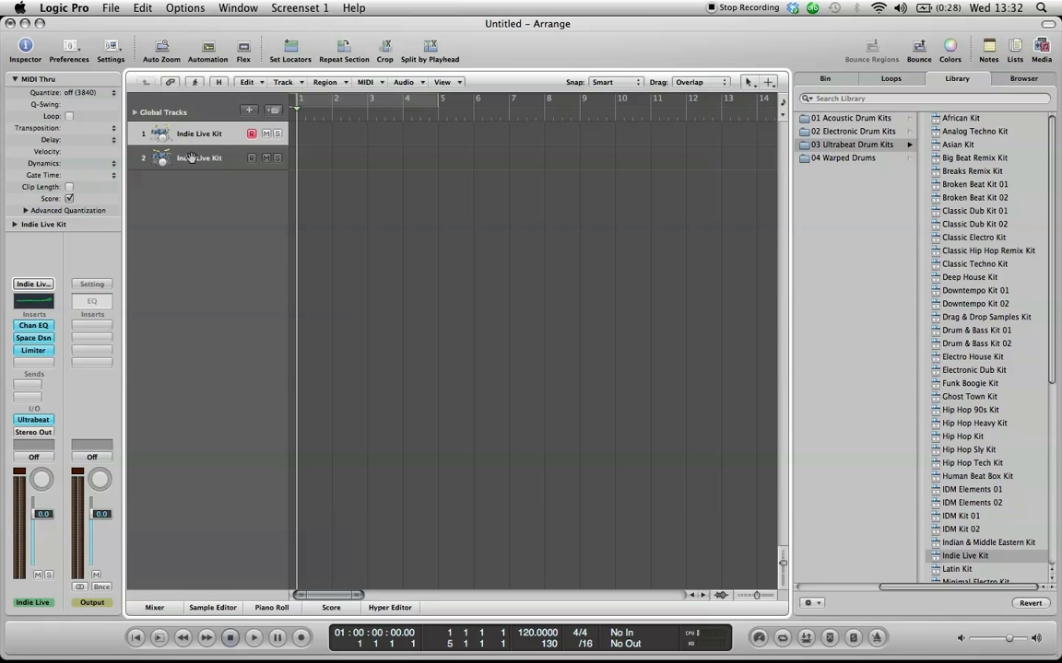
click(190, 158)
click(190, 134)
click(168, 156)
click(197, 159)
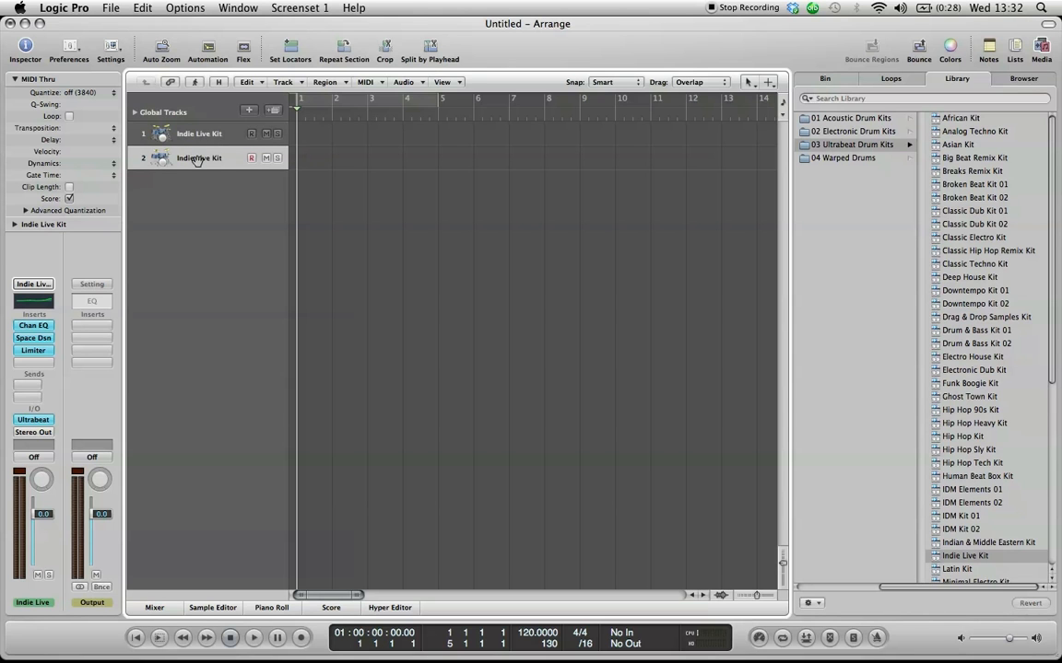
key(super+BackSpace)
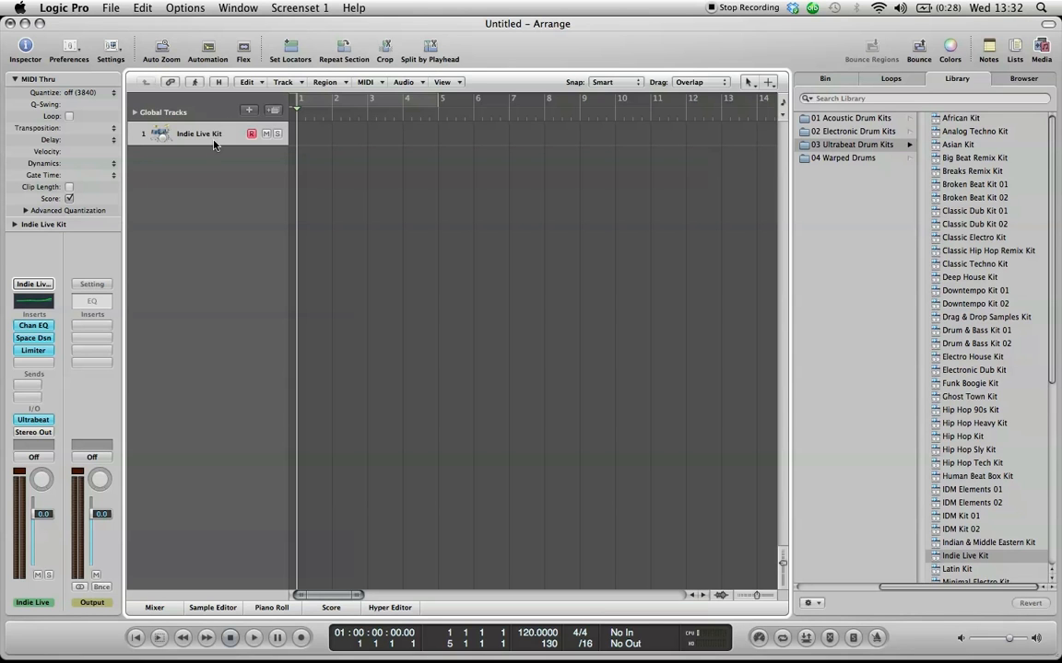
- Try adding a track with duplicate settings below the Indie Live Kit track and remove the copy
click(254, 114)
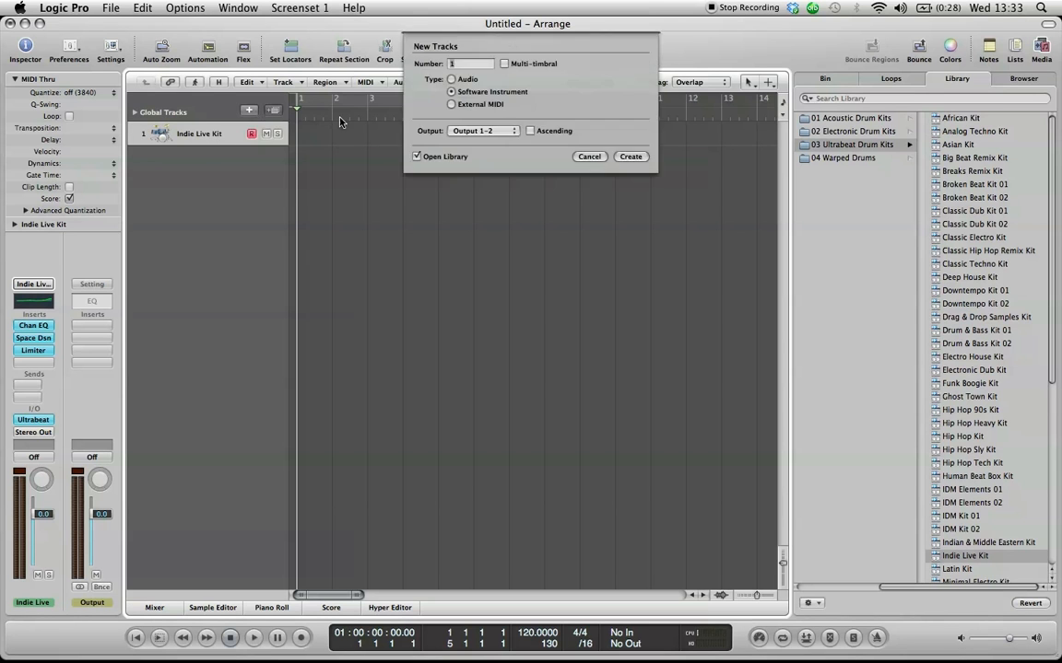
click(580, 157)
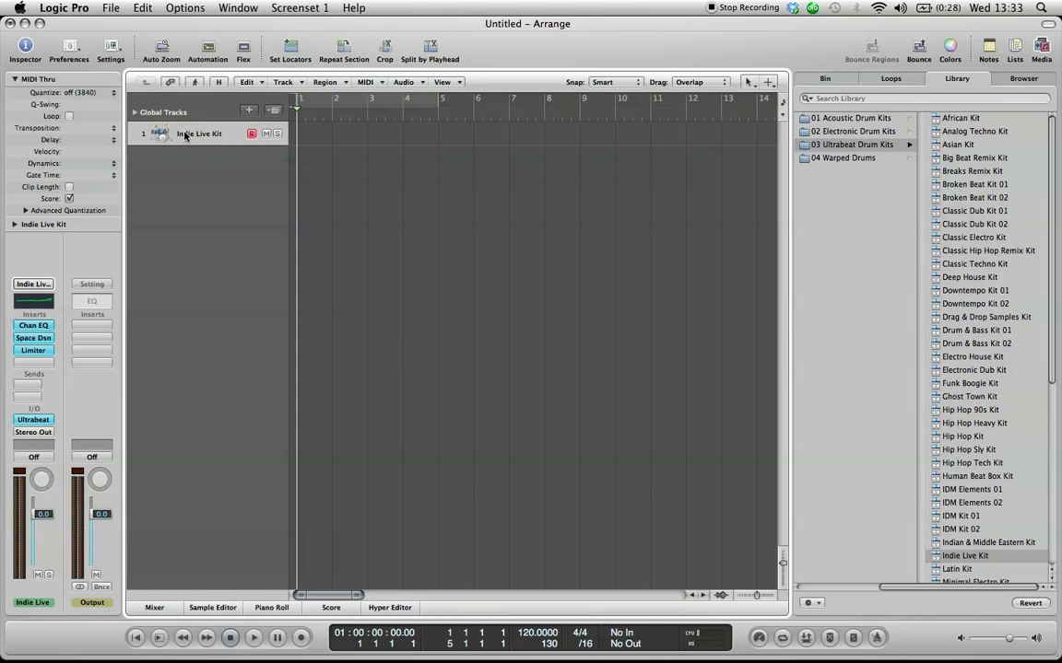
click(277, 112)
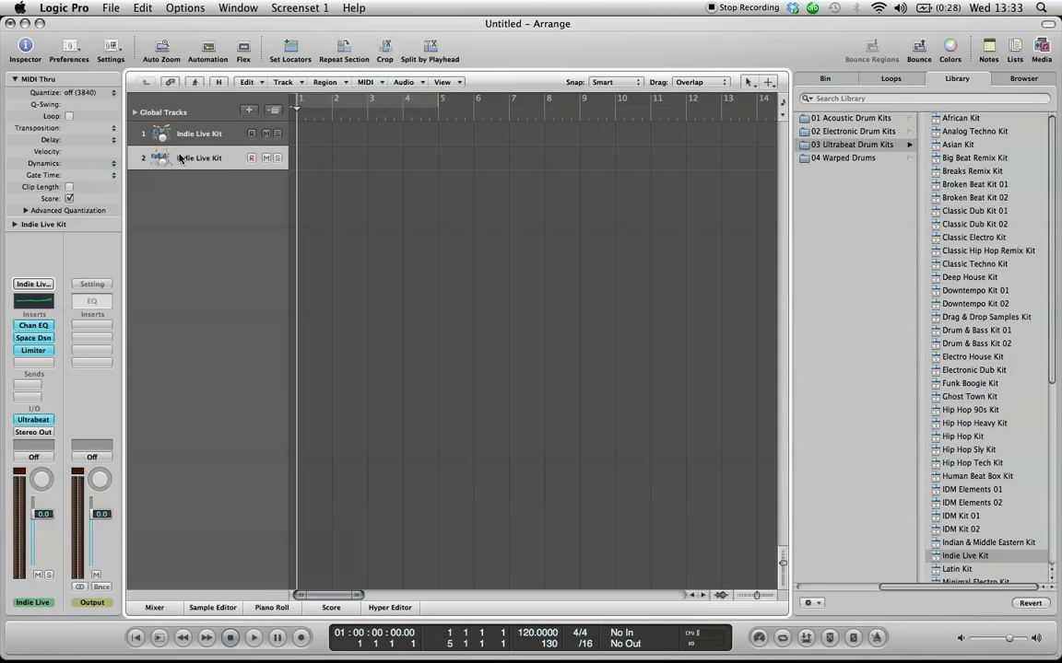
key(super+BackSpace)
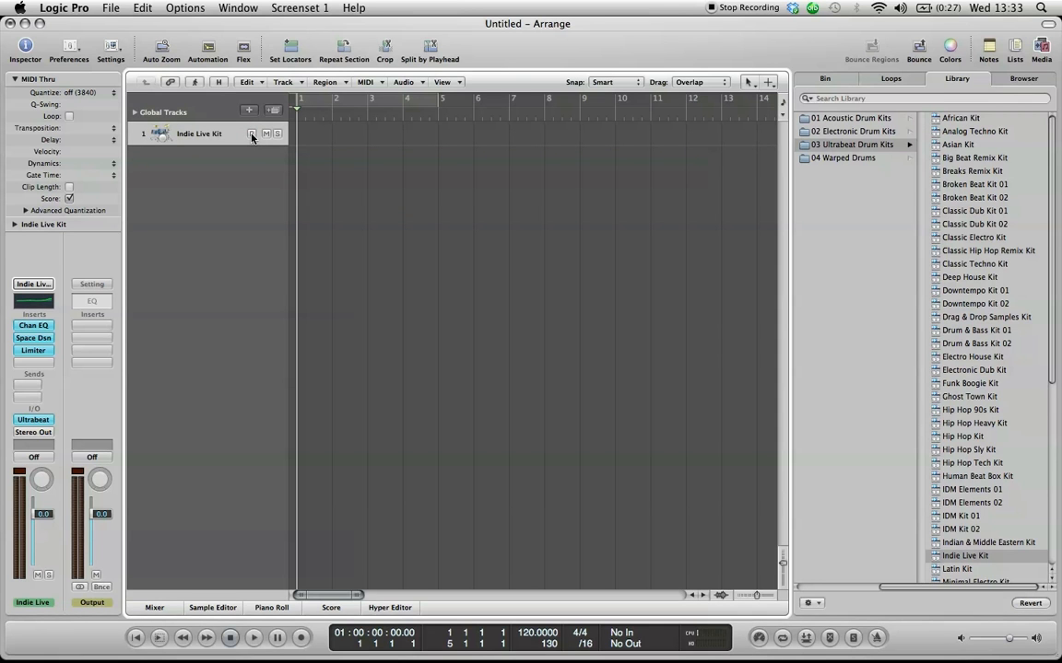
- Hide the media library and show the on-screen musical typing keyboard
click(1042, 51)
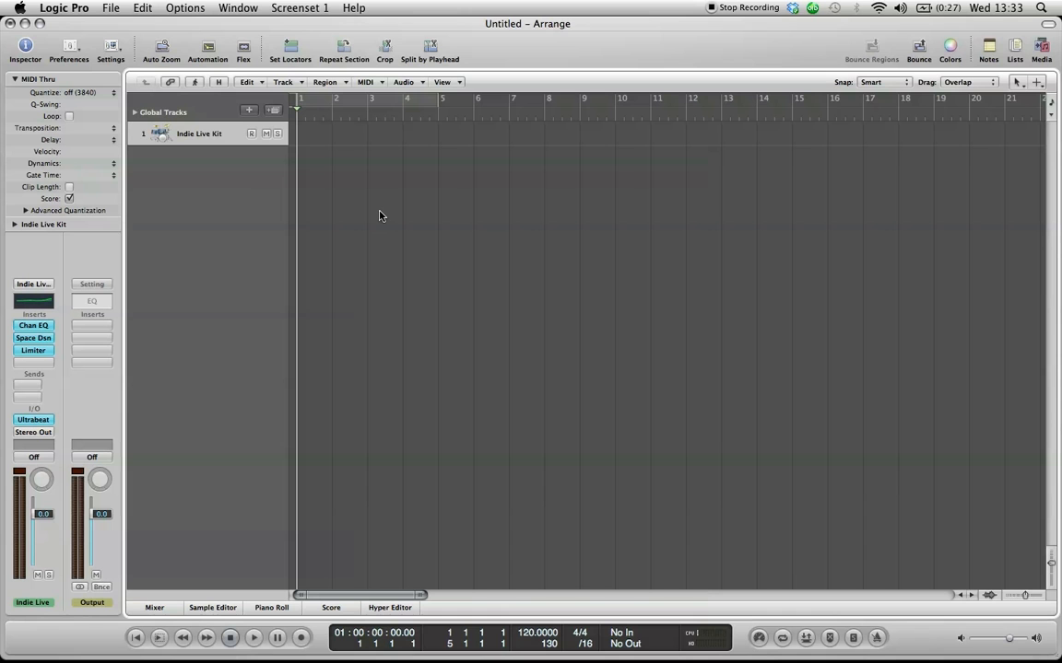
key(super+k)
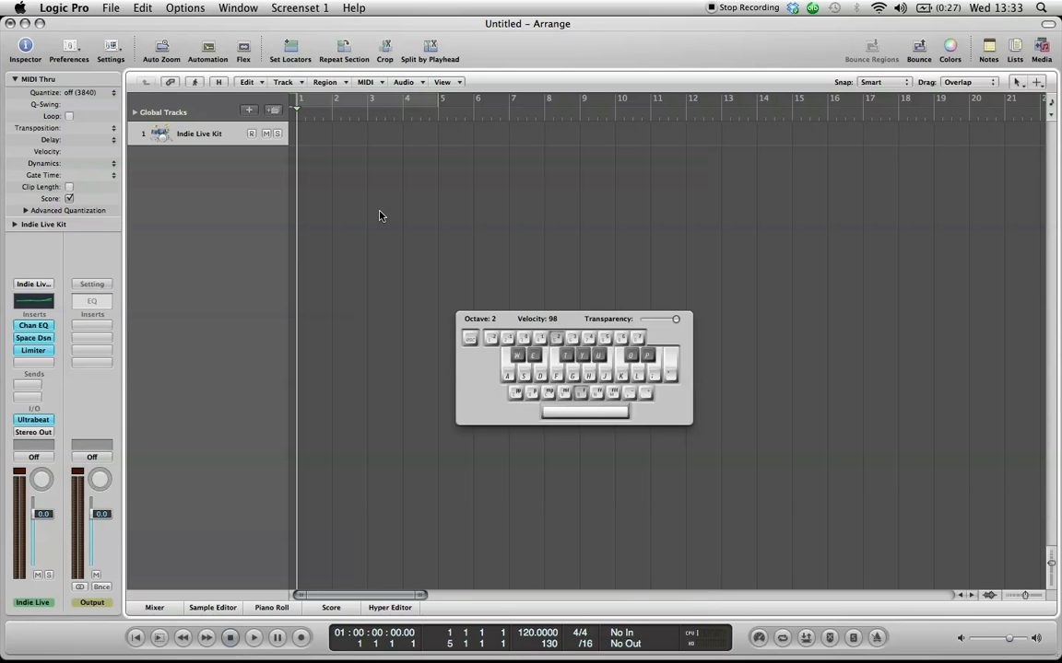
- Record-enable the Indie Live Kit track and practise a drum beat on the on-screen keyboard in octave 1
click(252, 135)
key(a)
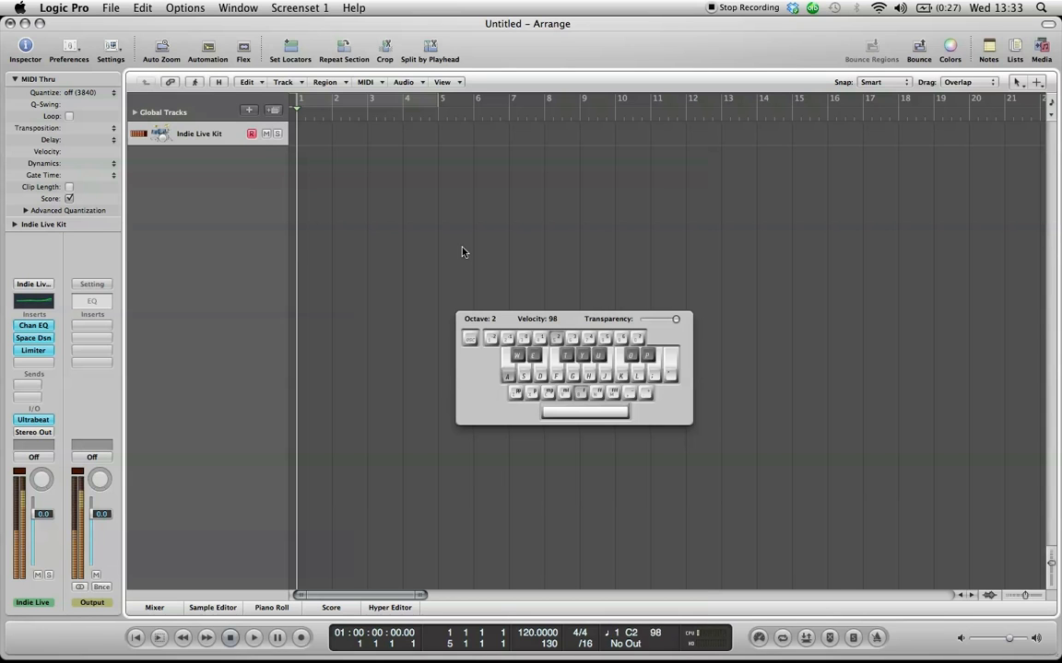
key(d)
key(z)
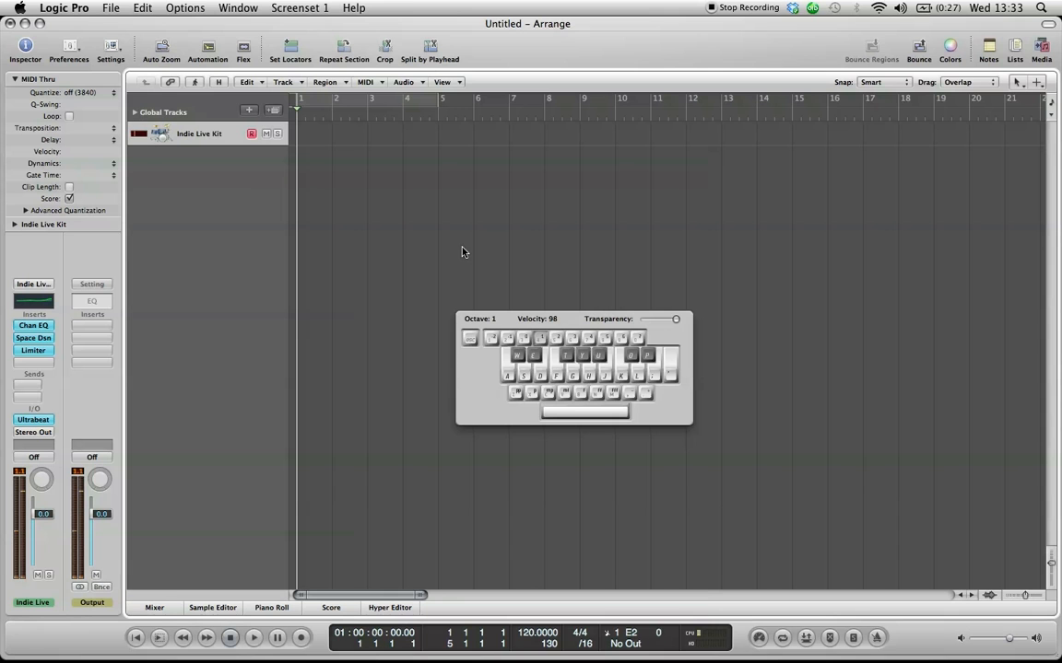
key(t)
key(a)
key(t)
key(t)
key(a)
key(t)
key(d)
key(t)
key(d)
key(a)
key(t)
key(a)
key(t)
key(t)
key(d)
drag(570, 316, 498, 243)
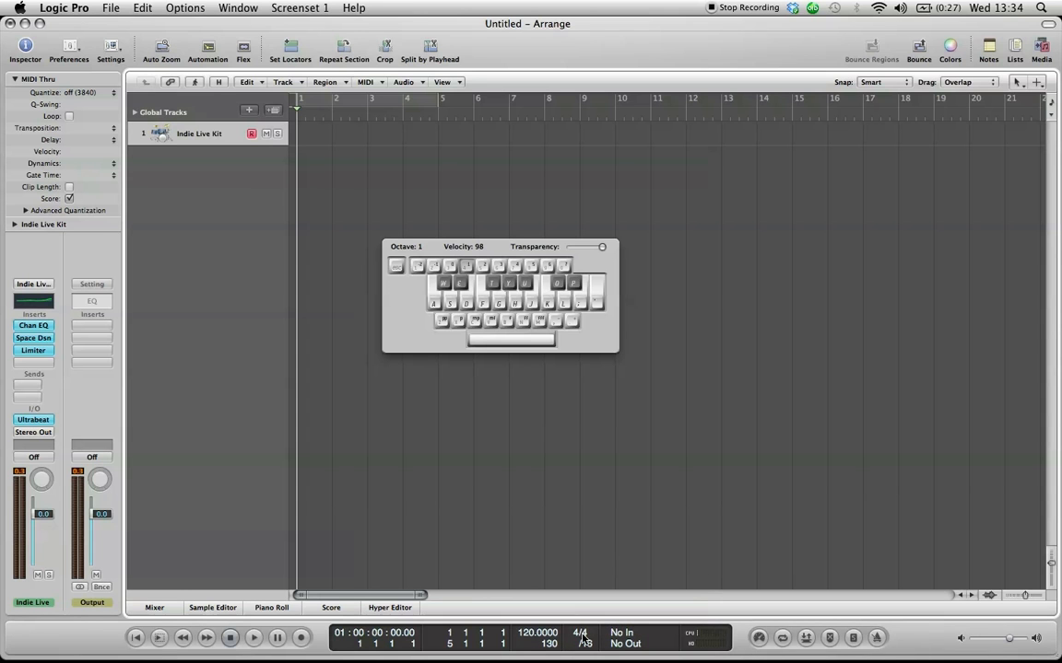
- Enable the metronome click while playing, listen to it briefly, and return the playhead to bar 1
click(876, 639)
right_click(876, 640)
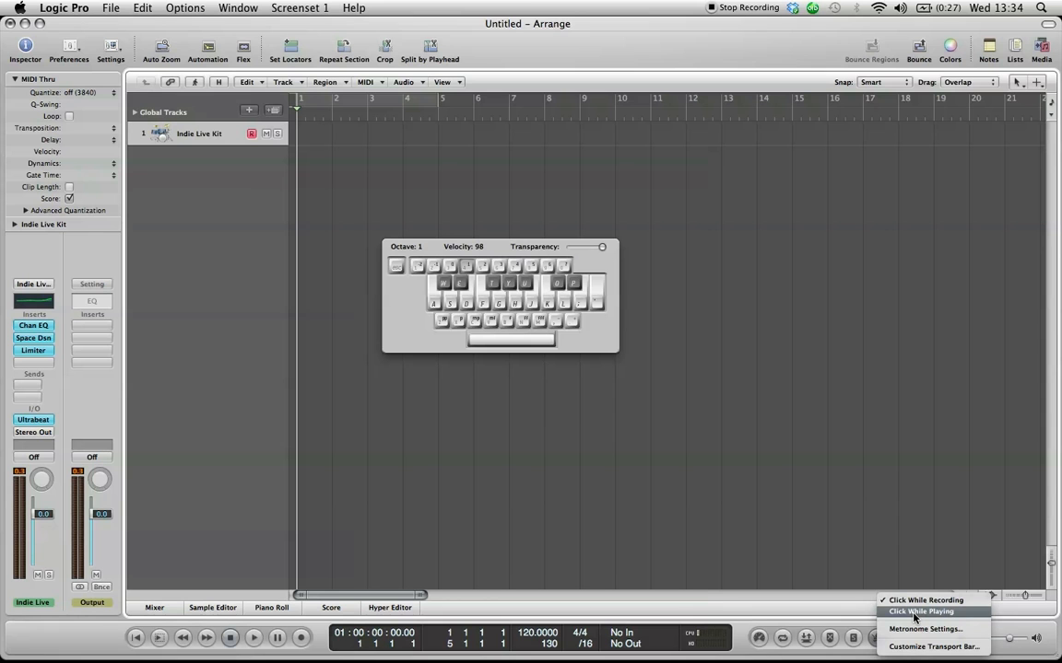
click(844, 529)
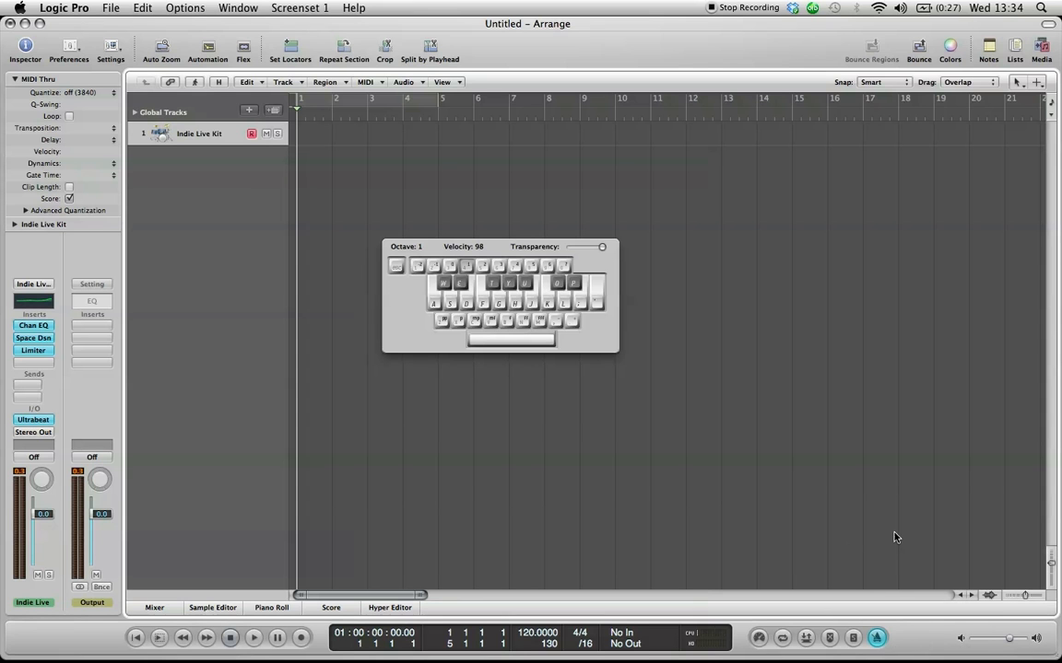
right_click(877, 638)
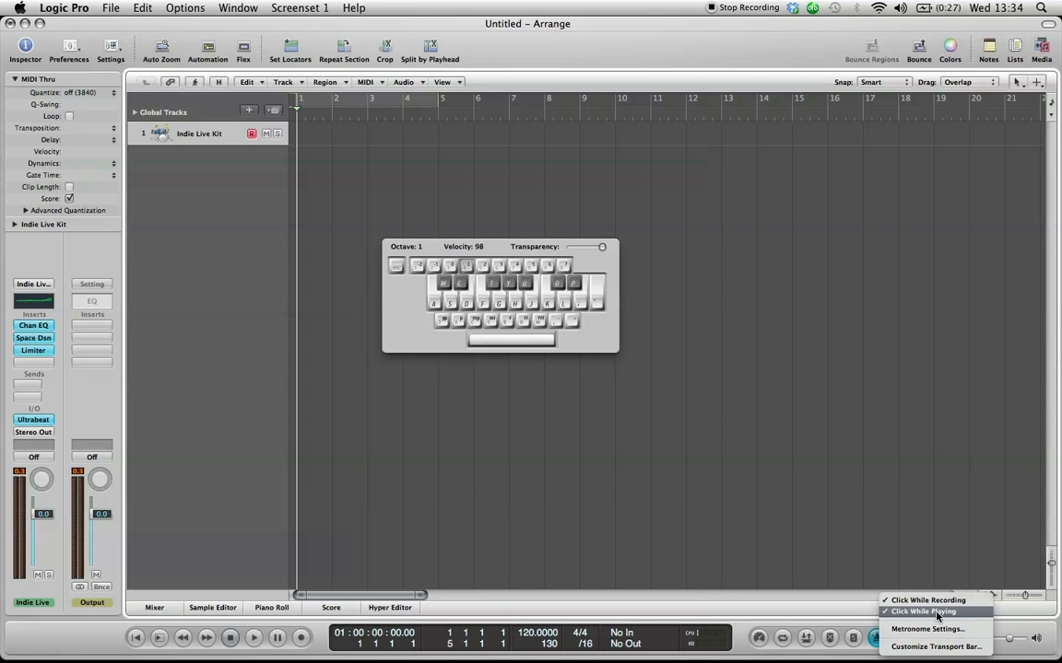
click(847, 536)
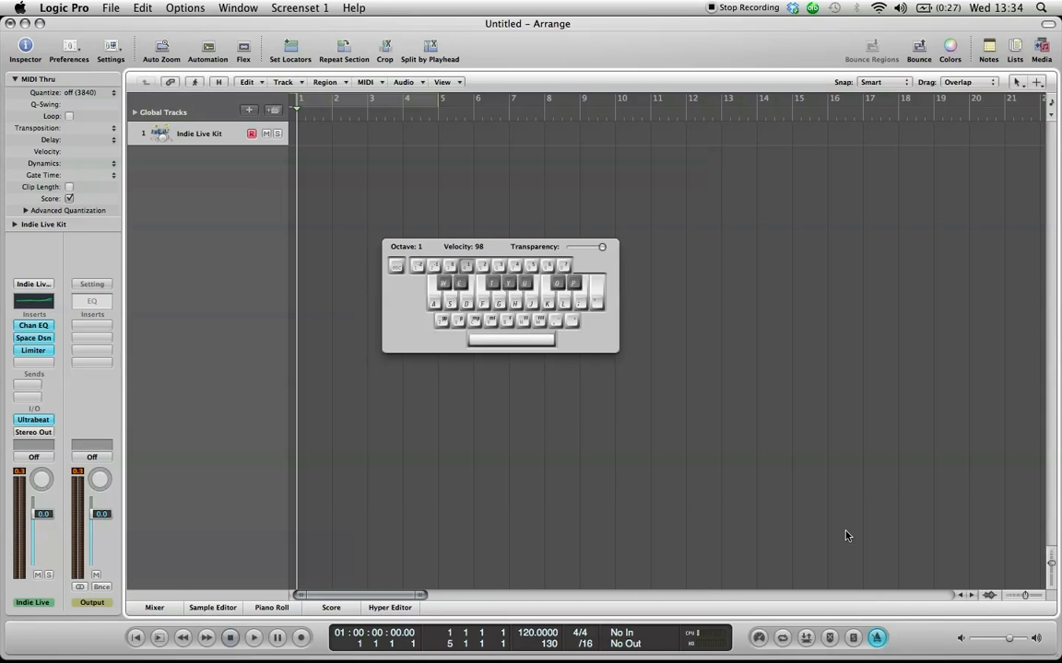
key(space)
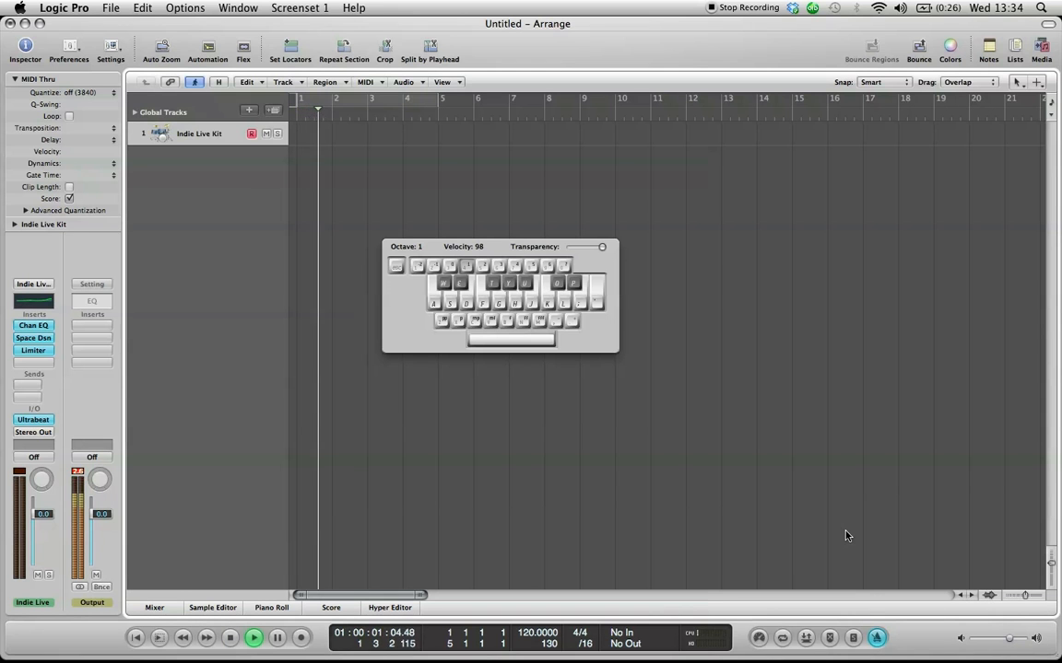
key(Return)
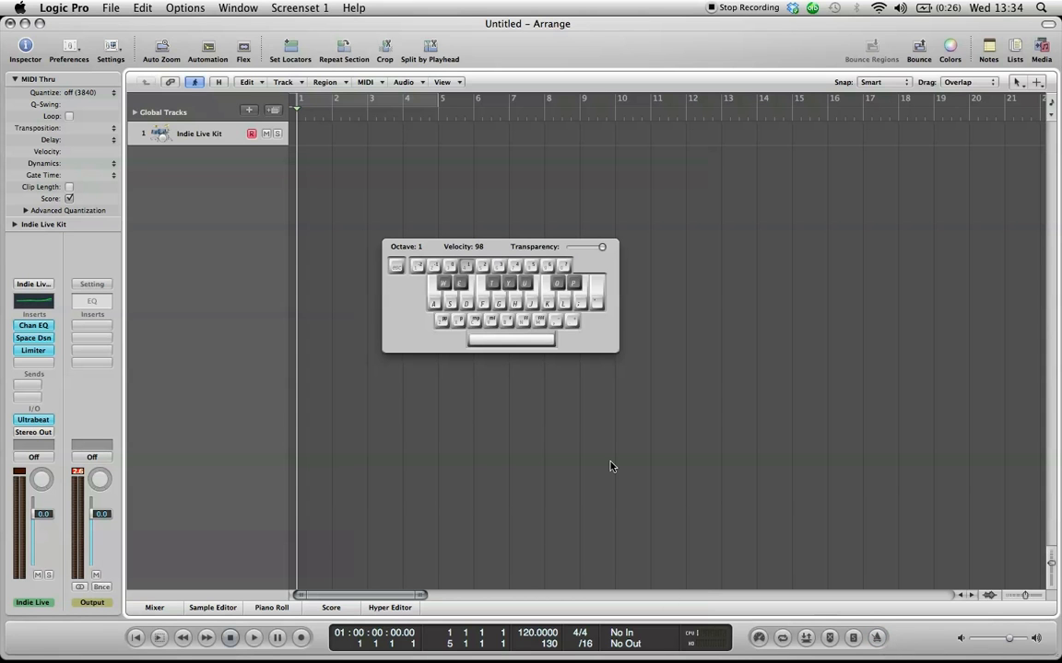
- Record a short drum take on the Indie Live Kit track and delete the recorded region
click(301, 638)
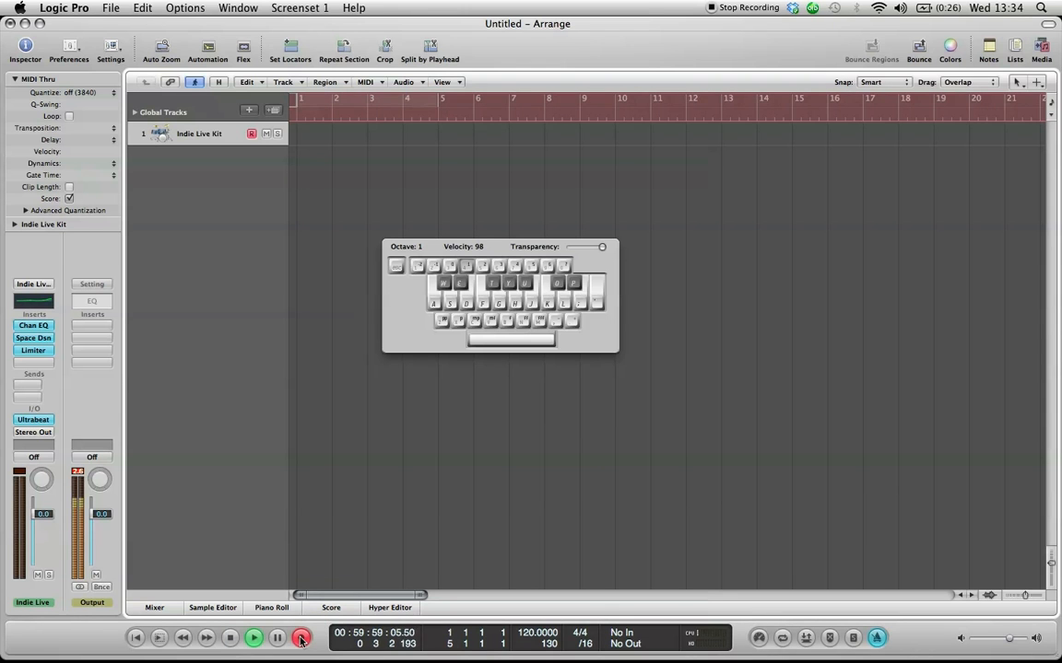
key(a)
key(t)
key(a)
key(t)
key(a)
key(t)
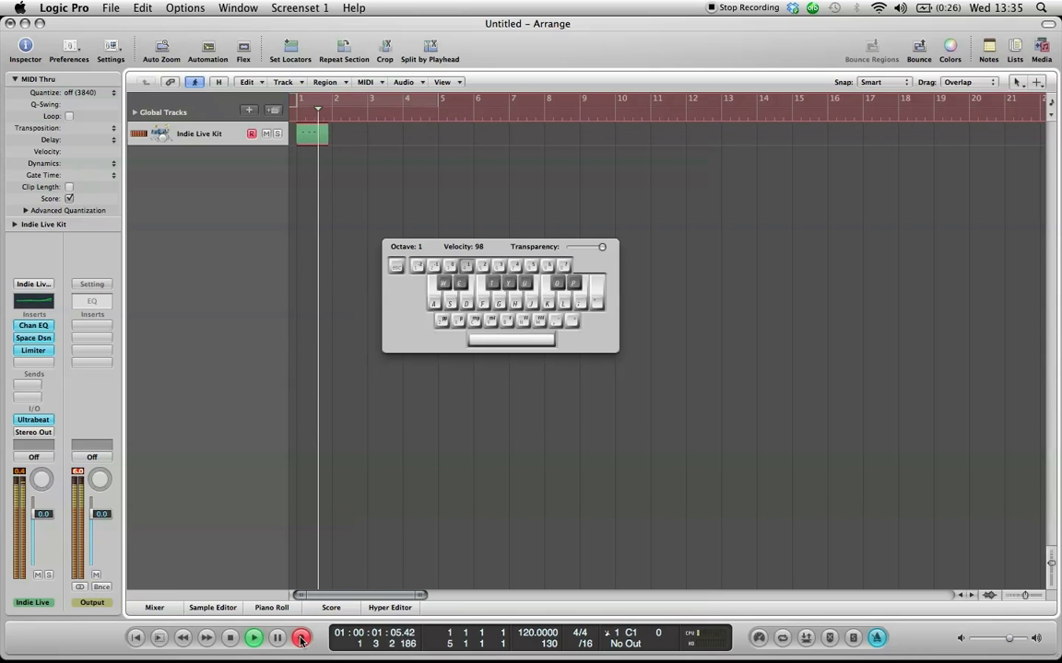
click(300, 639)
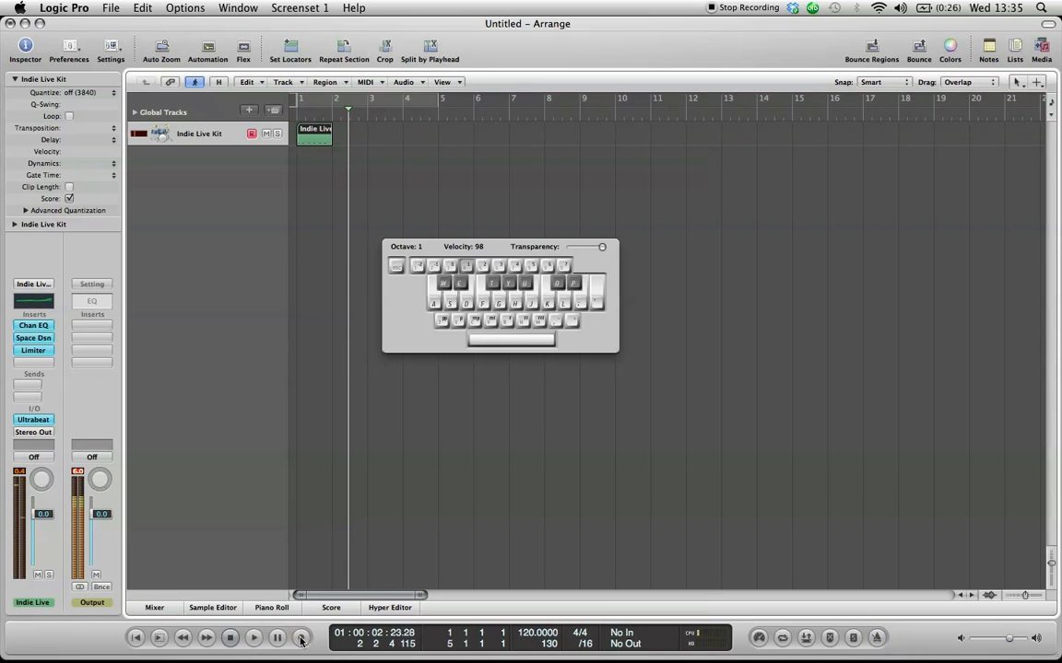
key(Delete)
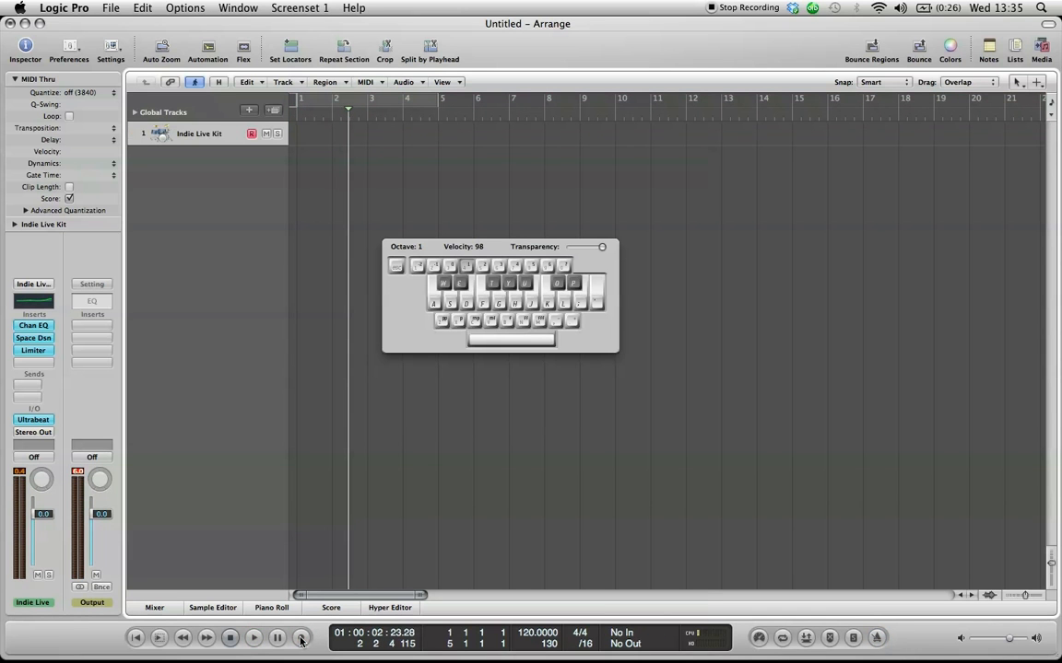
- Record a two-bar drum beat from bar 1 on the Indie Live Kit track and deselect the region
click(301, 639)
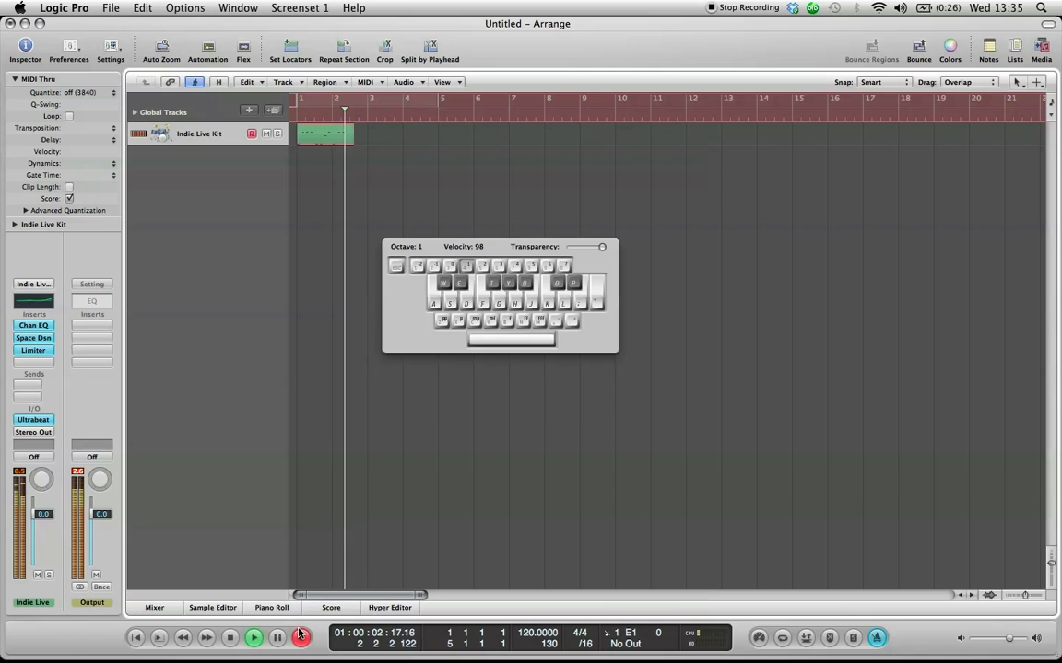
key(space)
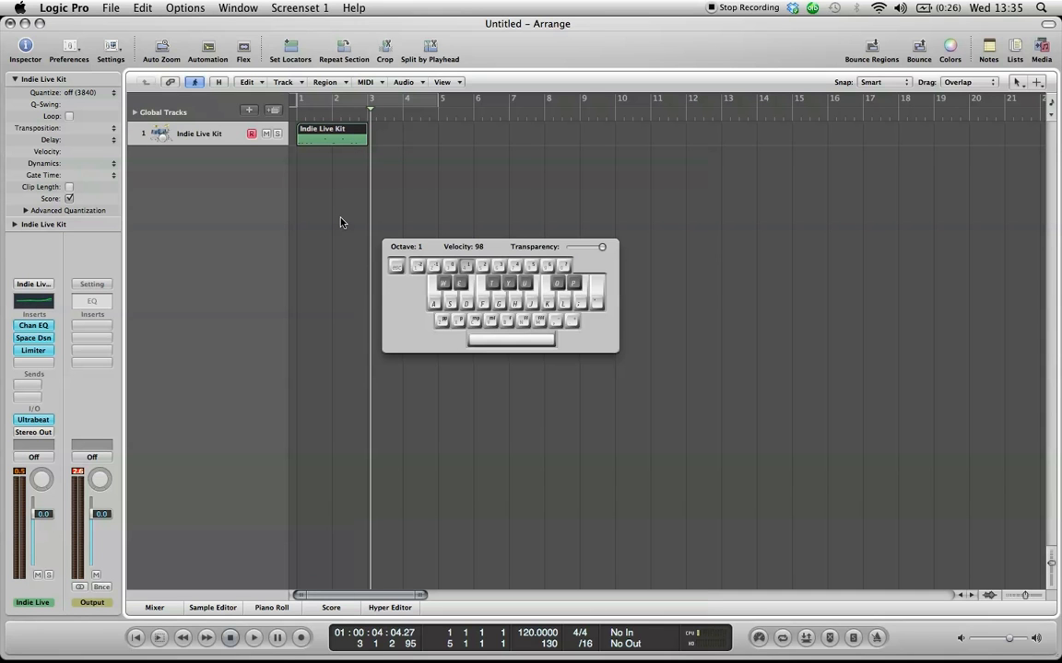
click(313, 173)
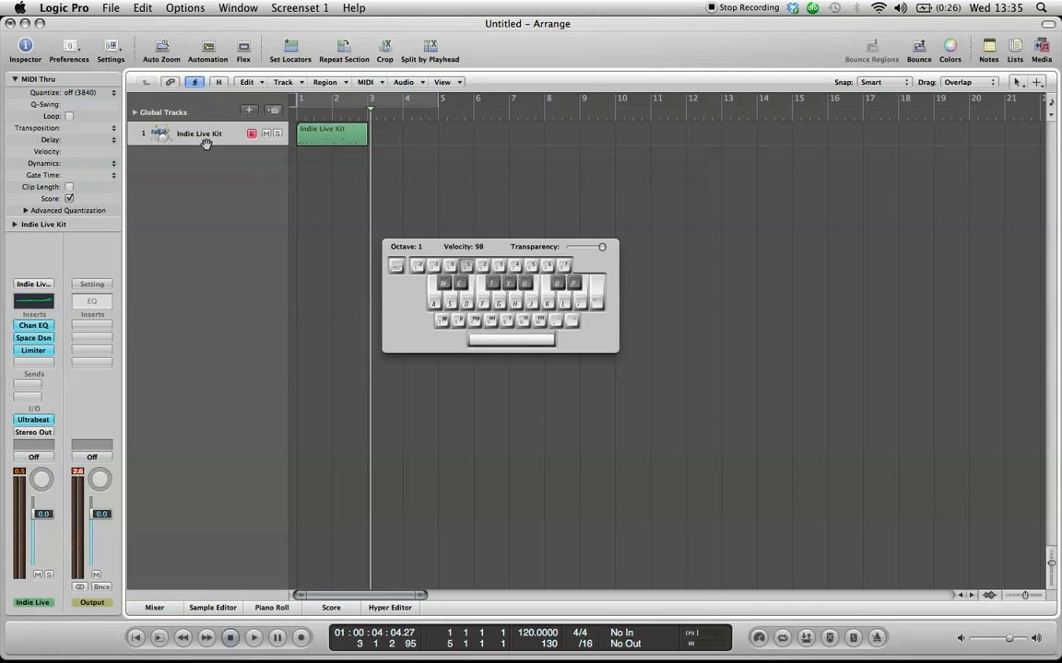
- Load the Analog Warm Bass from the library's Synth Bass category onto the drum track and play the recorded region from bar 1
click(1042, 48)
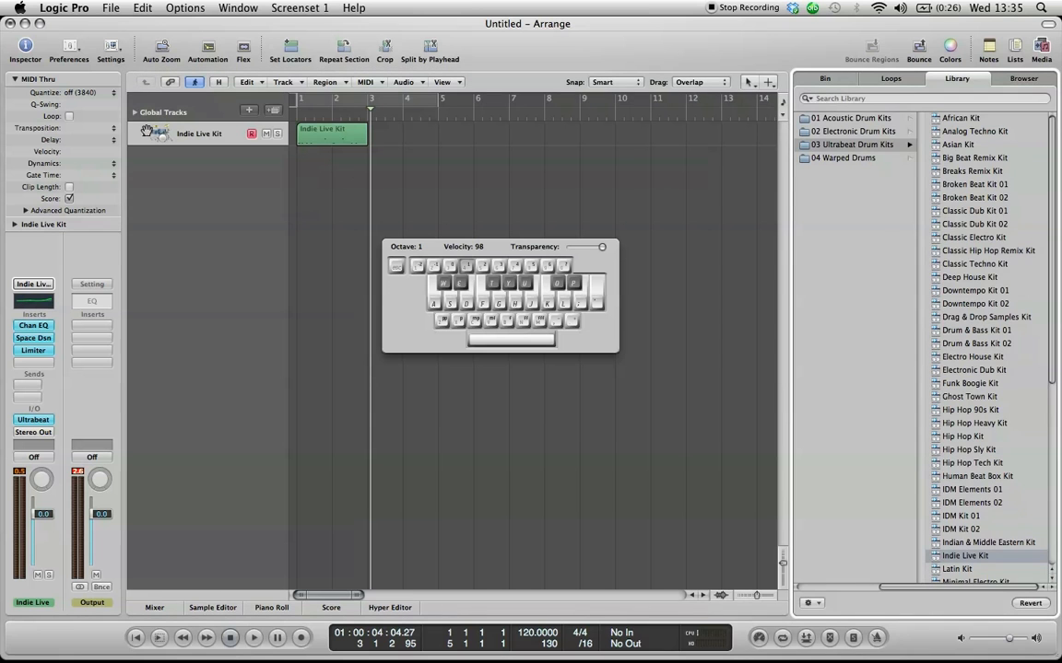
scroll(836, 175, left, 5)
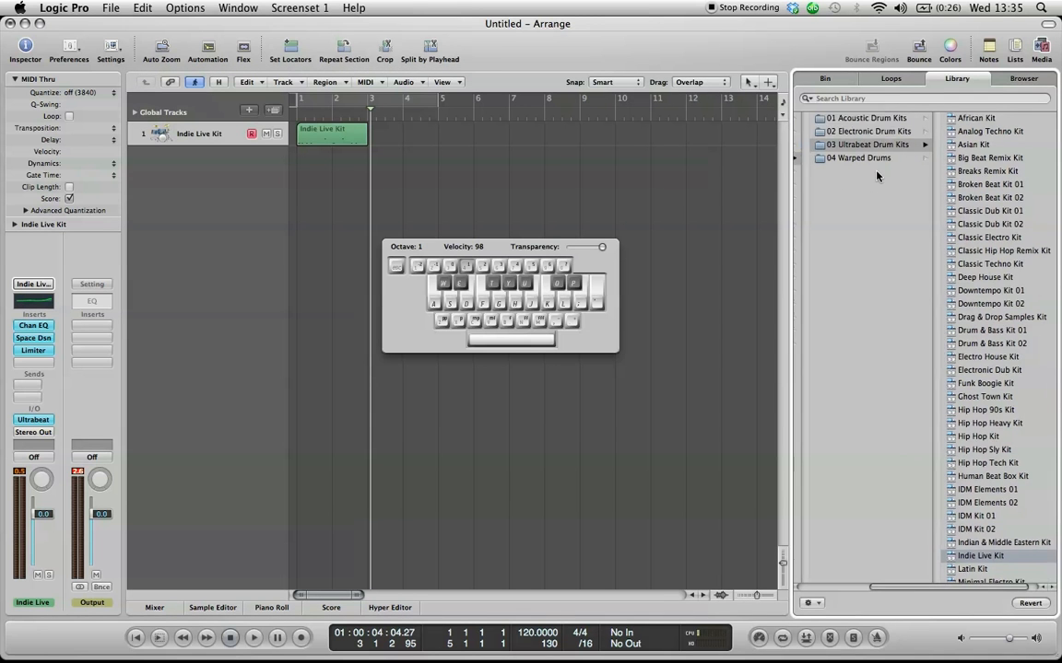
click(830, 145)
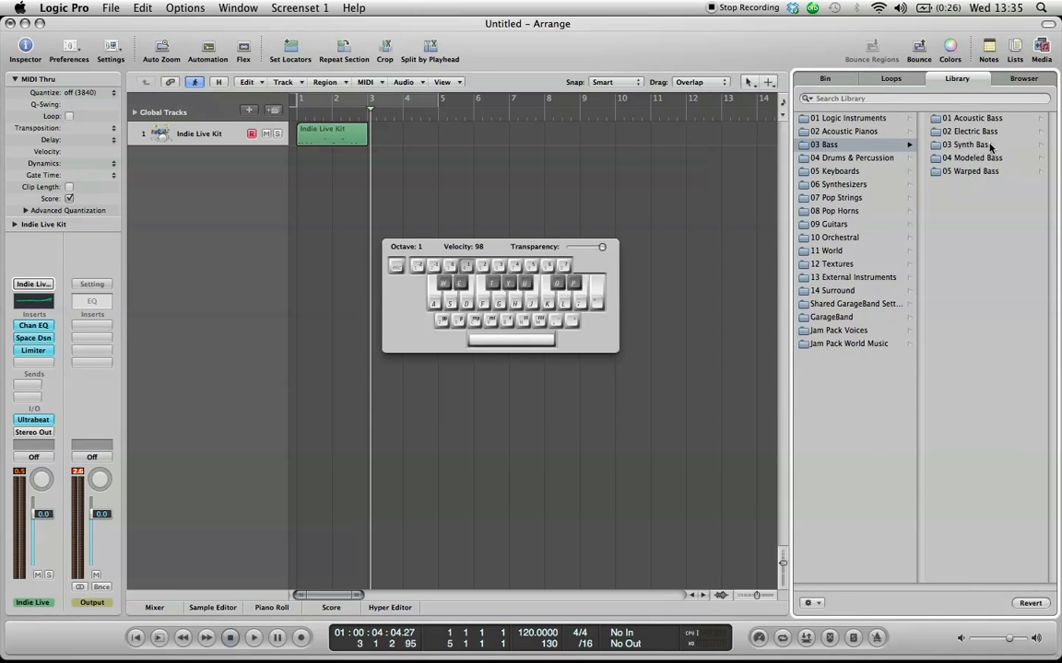
click(991, 145)
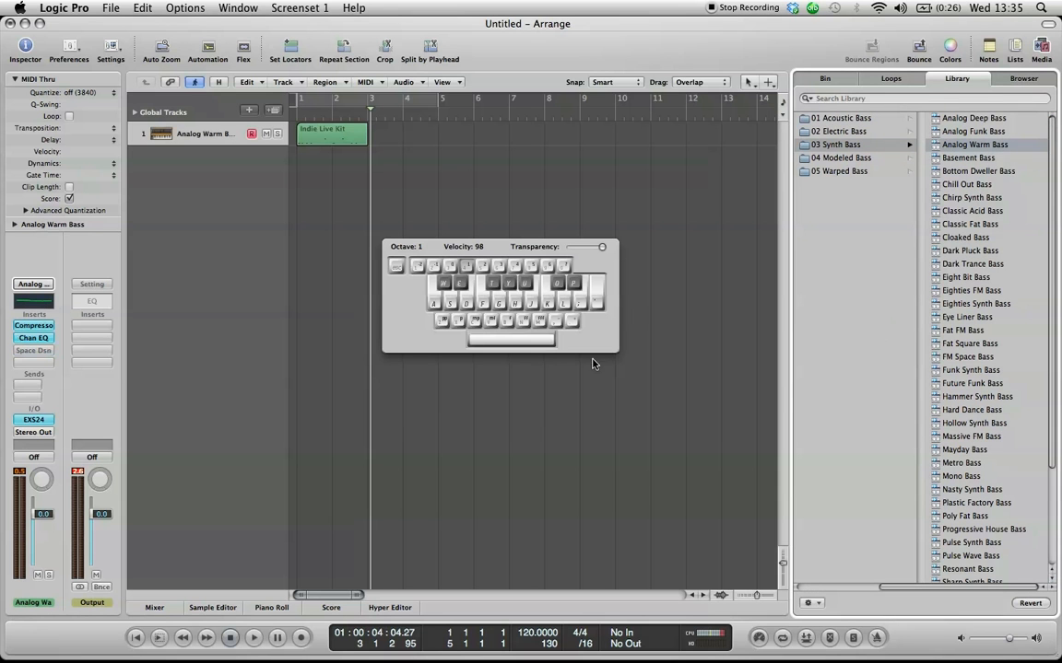
key(Return)
key(space)
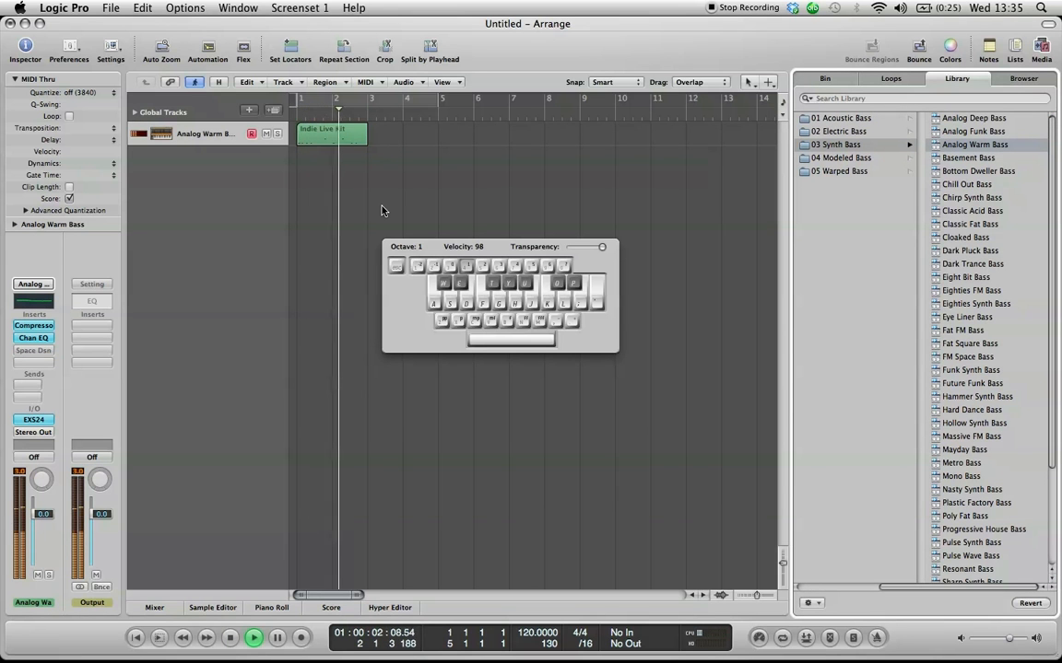
key(space)
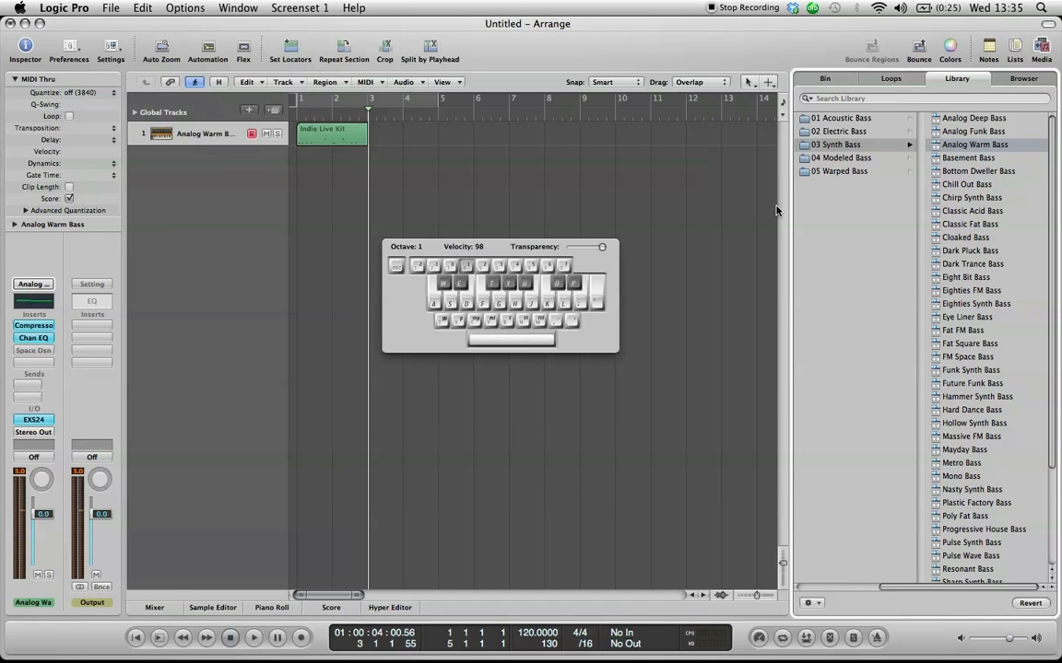
- Reload the Indie Live Kit from the Ultrabeat Drum Kits, hide the library, and return the playhead to bar 1
scroll(857, 156, left, 5)
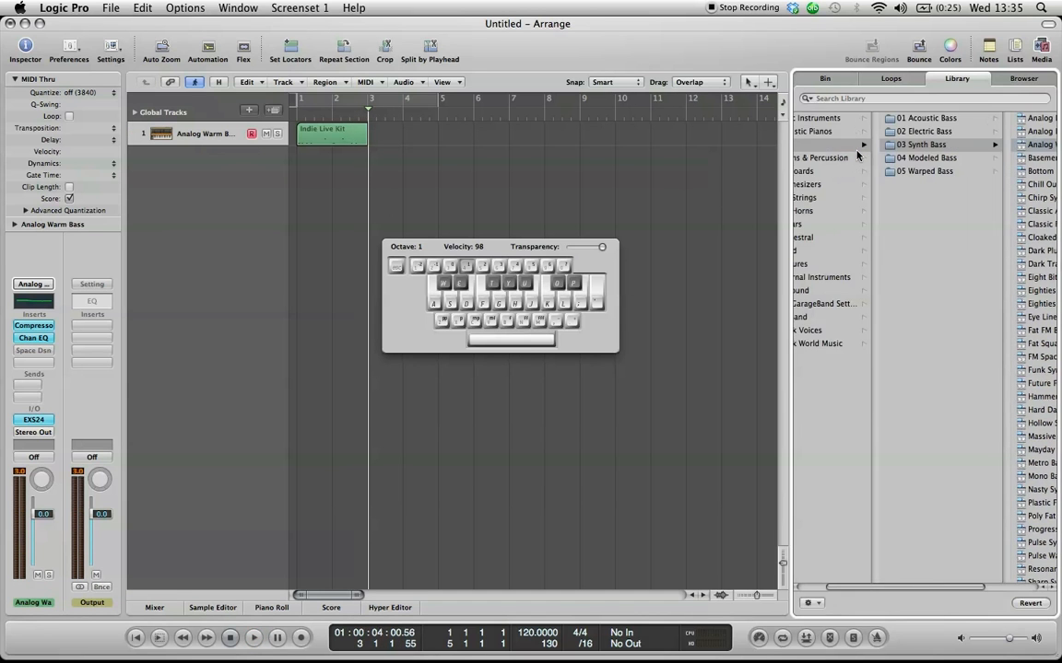
click(852, 157)
click(1000, 146)
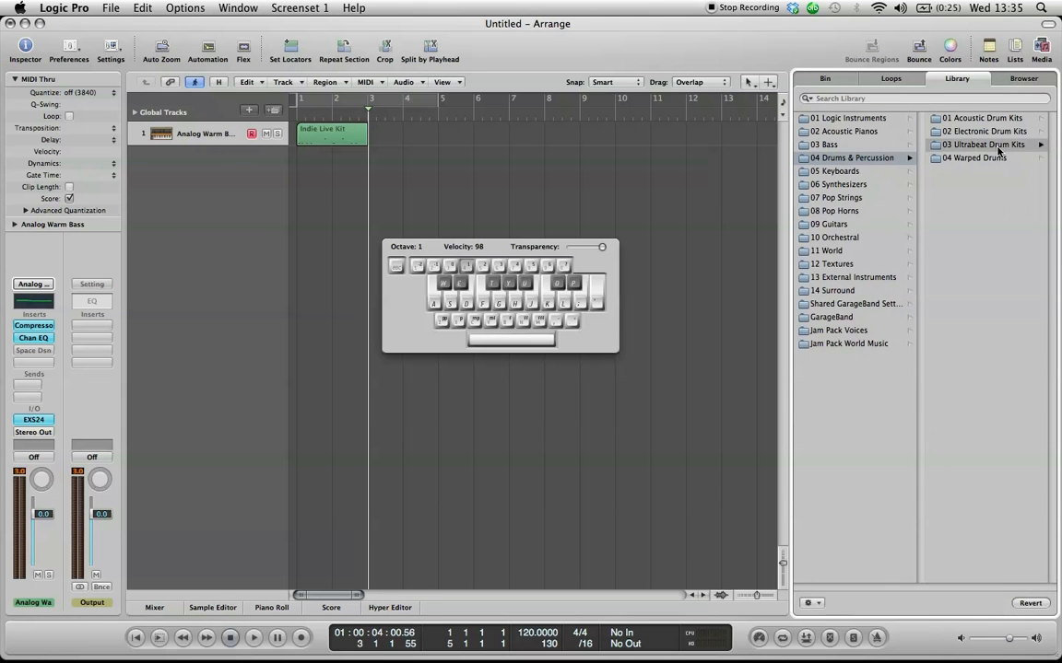
scroll(1001, 278, down, 5)
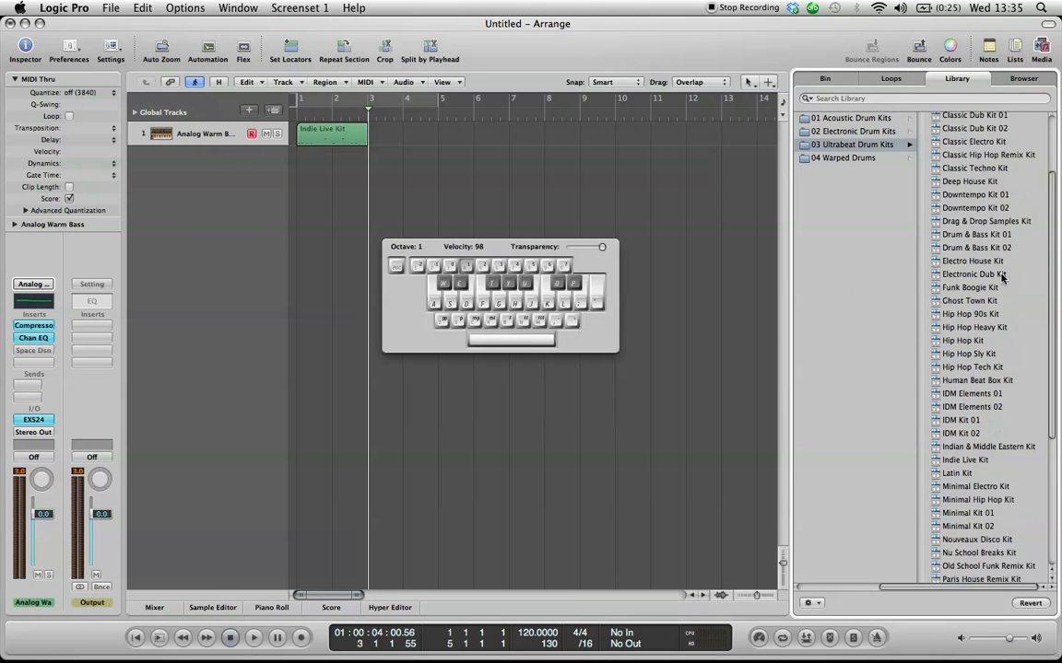
click(992, 340)
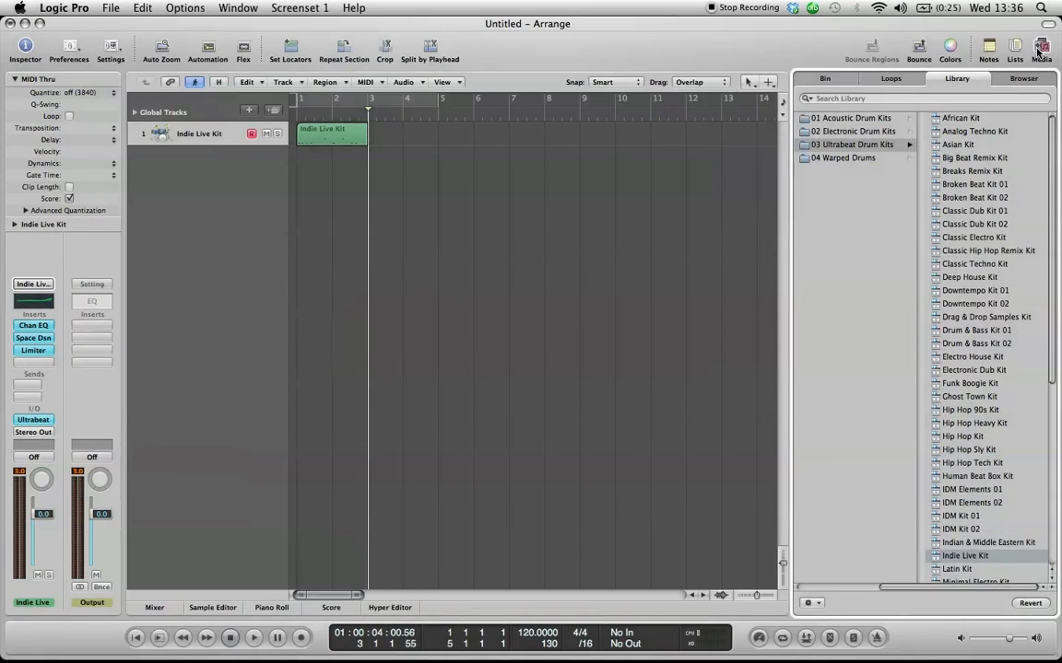
click(1041, 52)
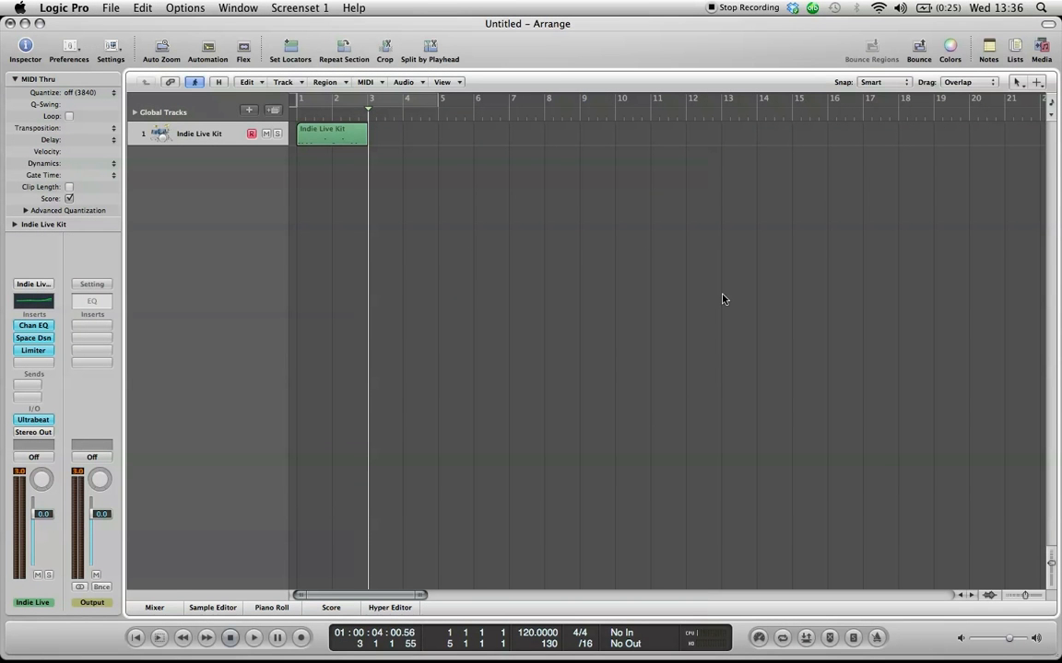
key(Return)
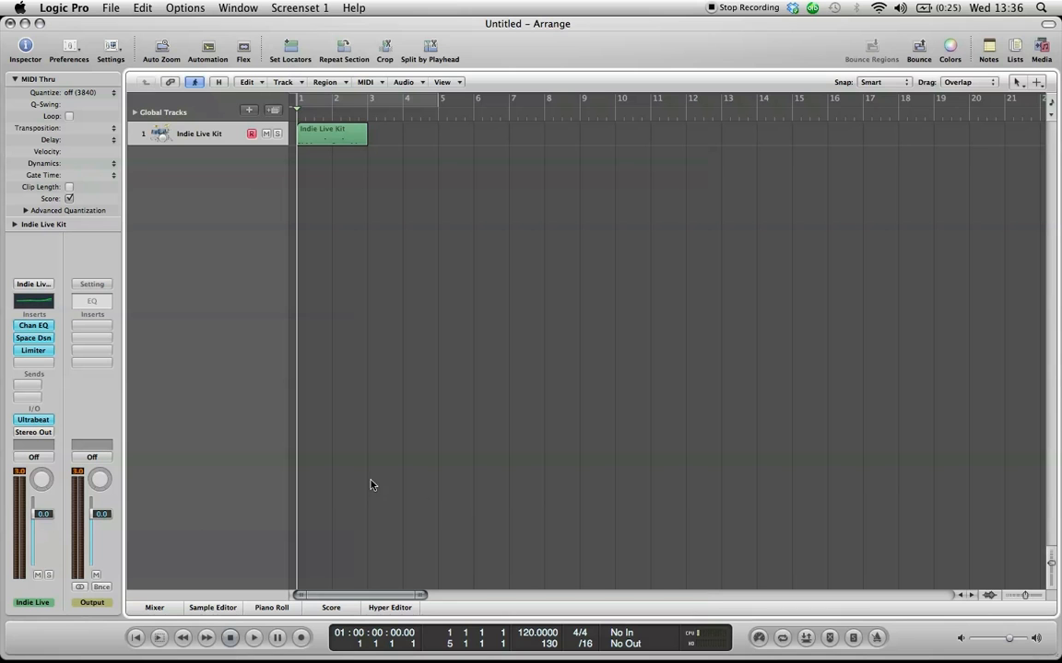
- Show the mixer and open the Channel EQ on the Indie Live Kit channel, placing its window clear of the channel strips
click(154, 609)
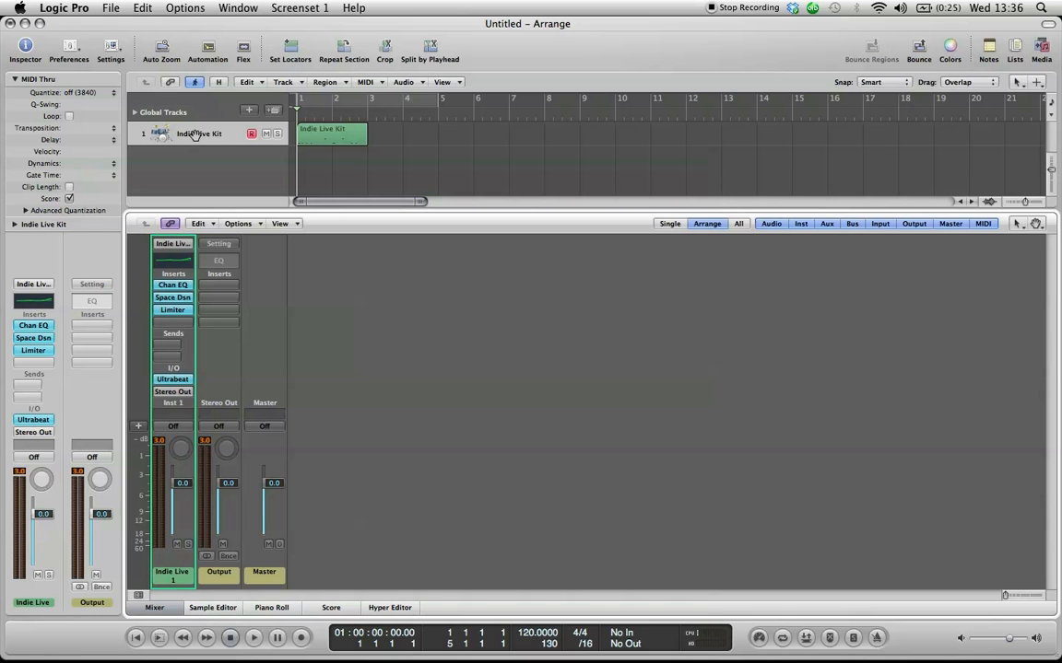
click(183, 288)
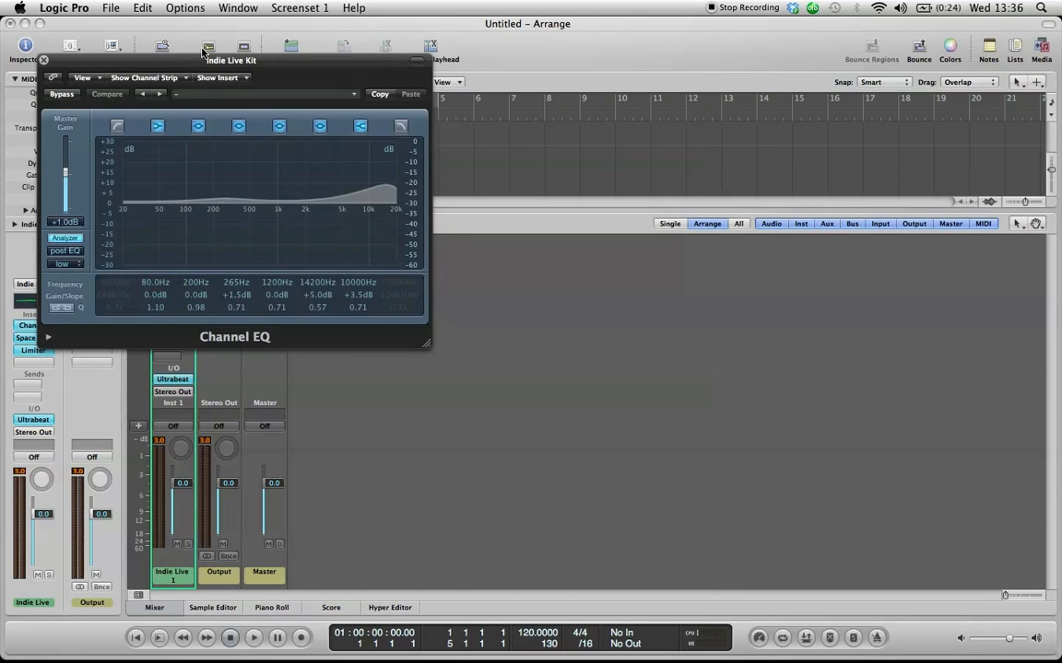
drag(181, 57, 529, 190)
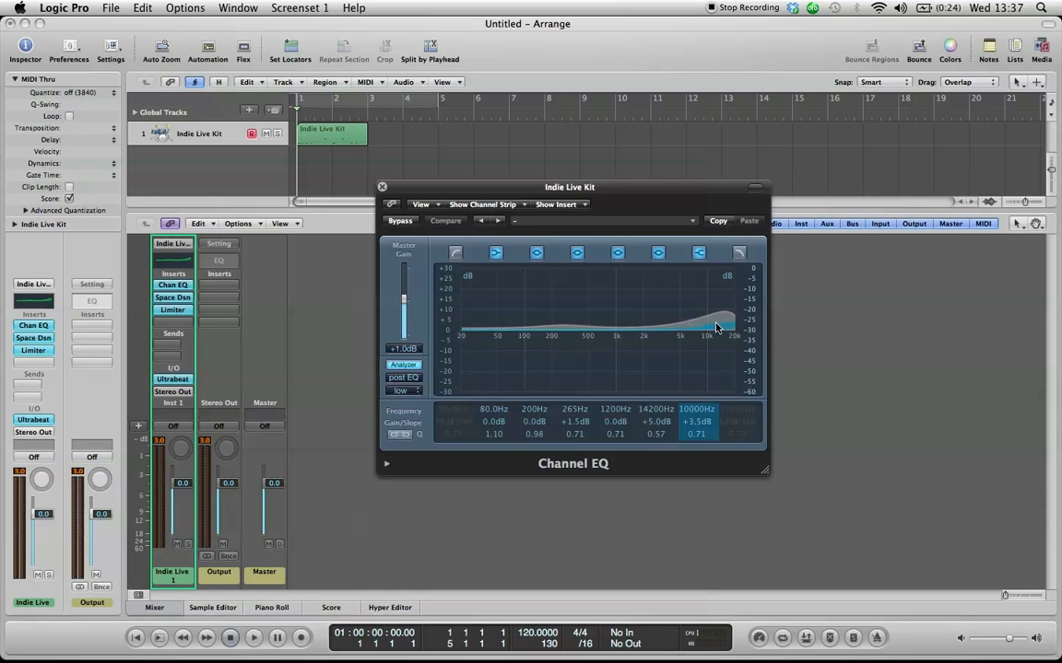
- Switch the six active Channel EQ bands off and back on, and close the EQ window
click(496, 252)
click(698, 254)
click(658, 254)
click(617, 253)
click(577, 254)
click(537, 253)
click(496, 254)
click(536, 253)
click(577, 253)
click(617, 253)
click(658, 253)
click(699, 255)
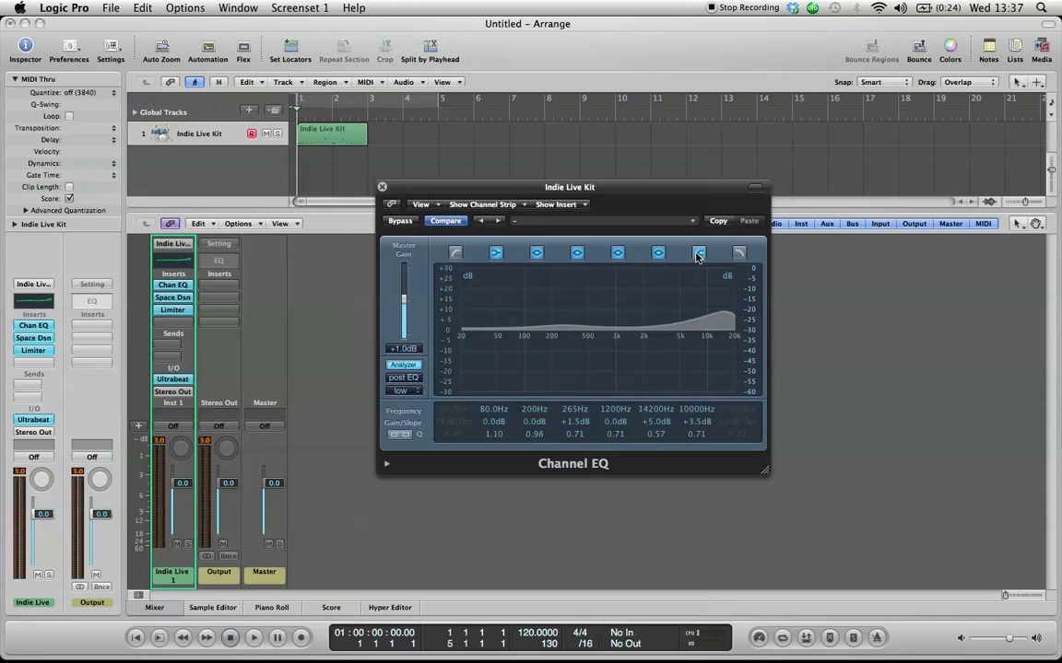
click(382, 188)
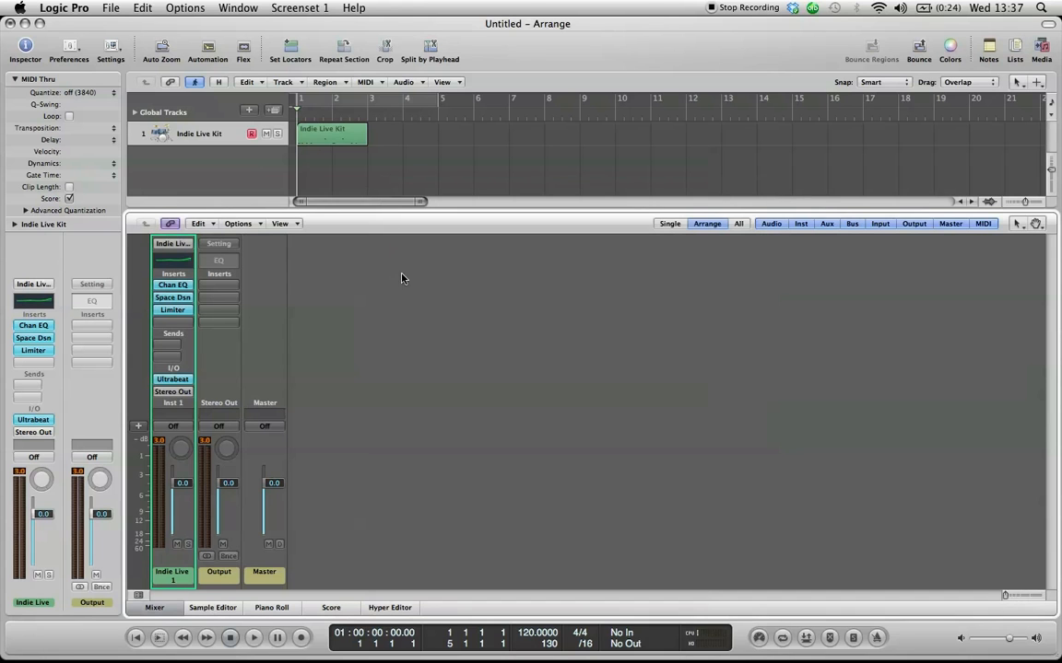
- Open Space Designer on the Indie Live Kit channel, look through its preset categories, and close it without changing the setting
click(182, 300)
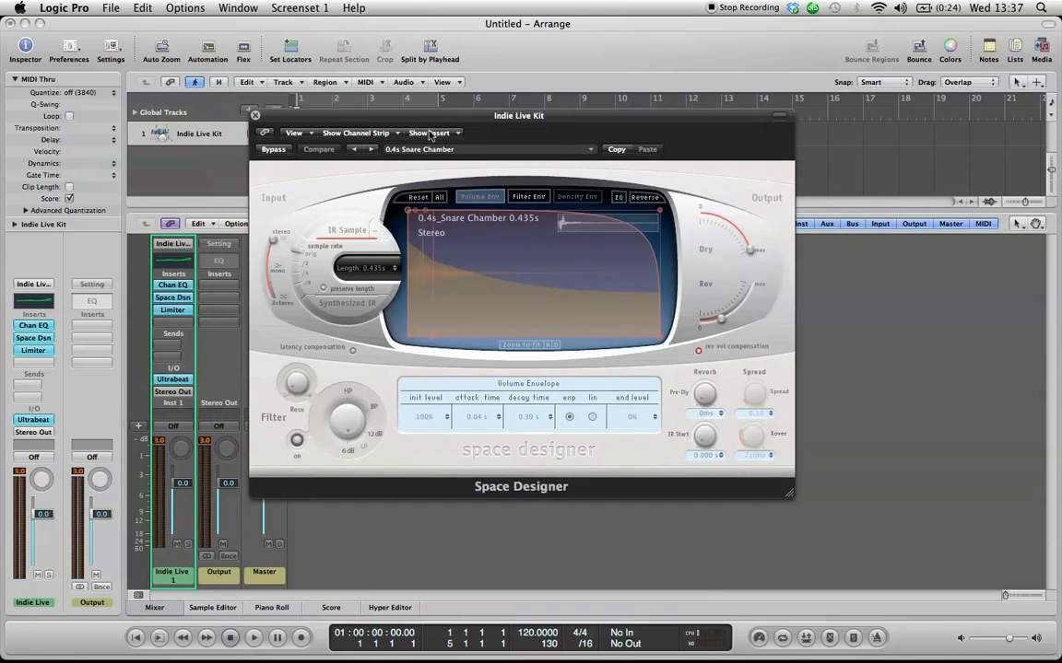
click(467, 155)
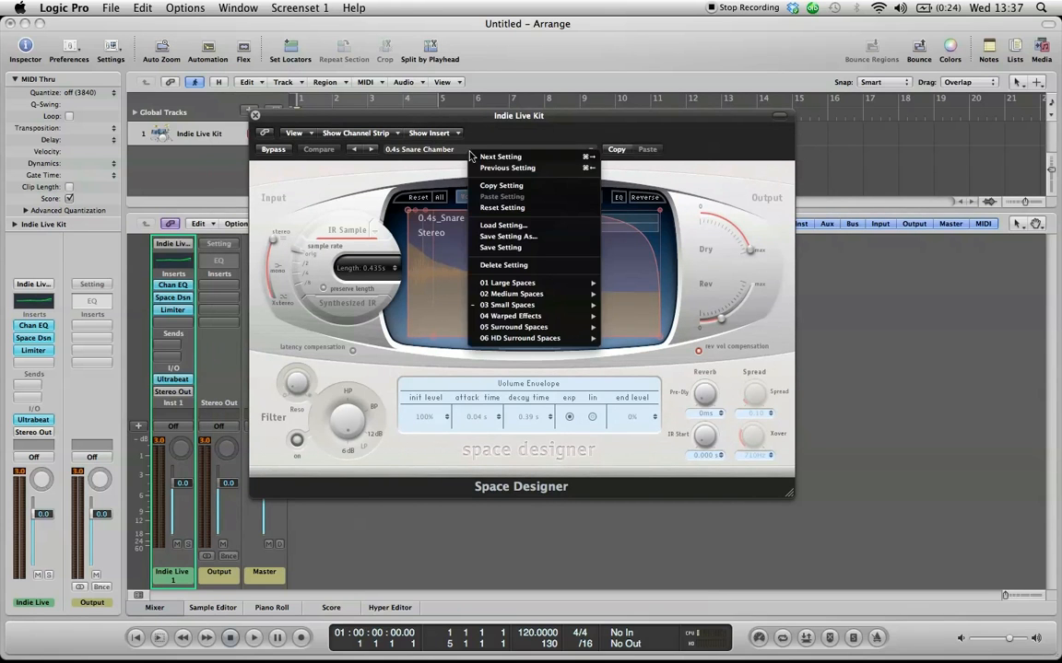
click(488, 133)
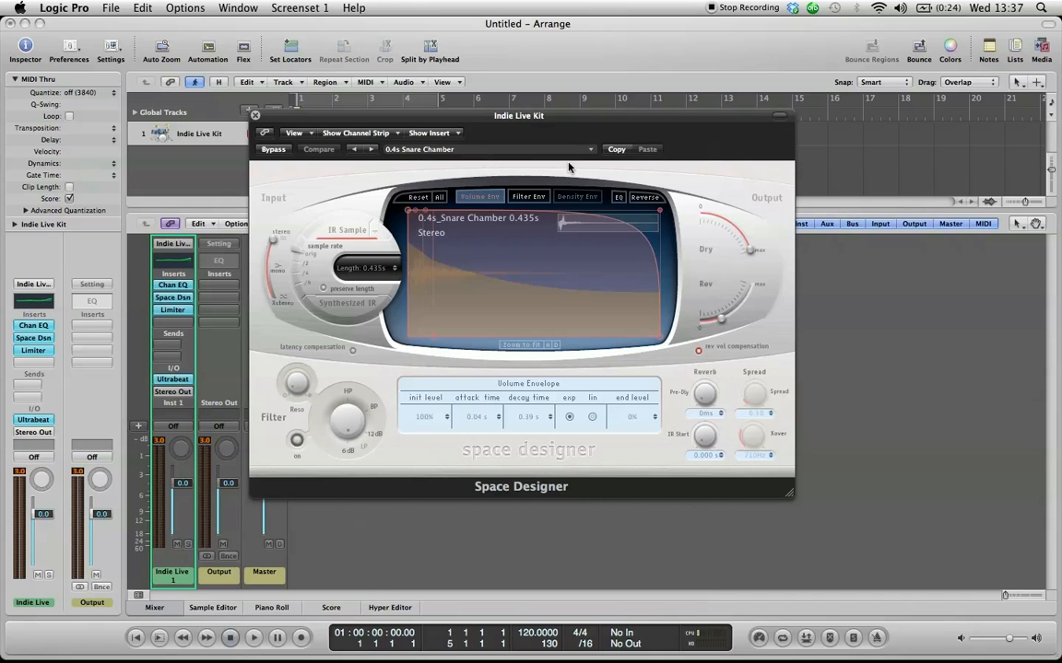
click(520, 154)
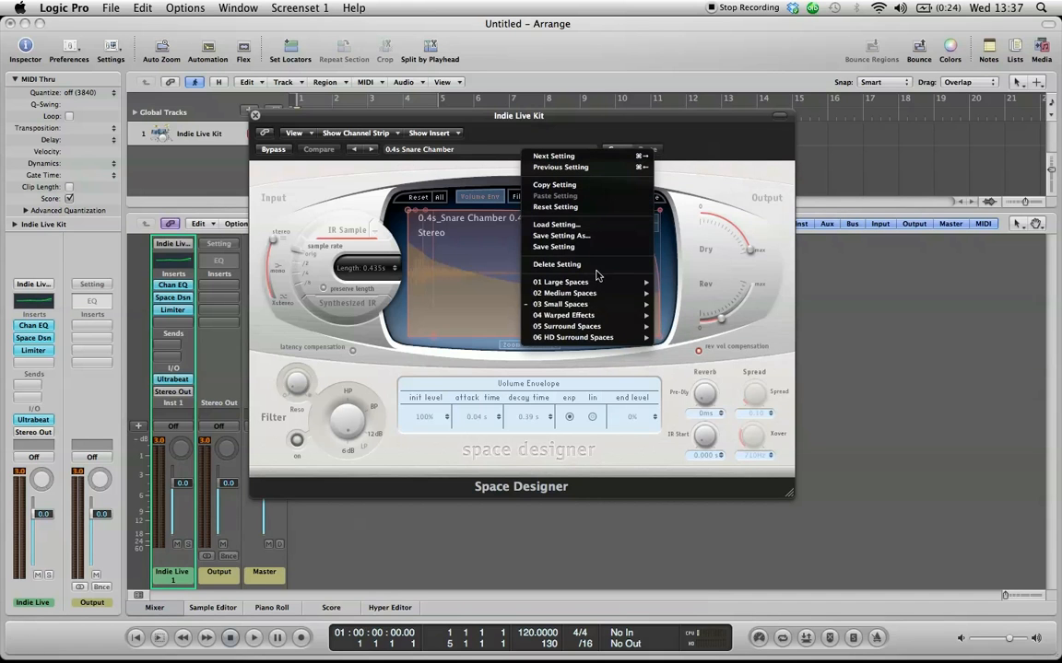
mouse_move(605, 297)
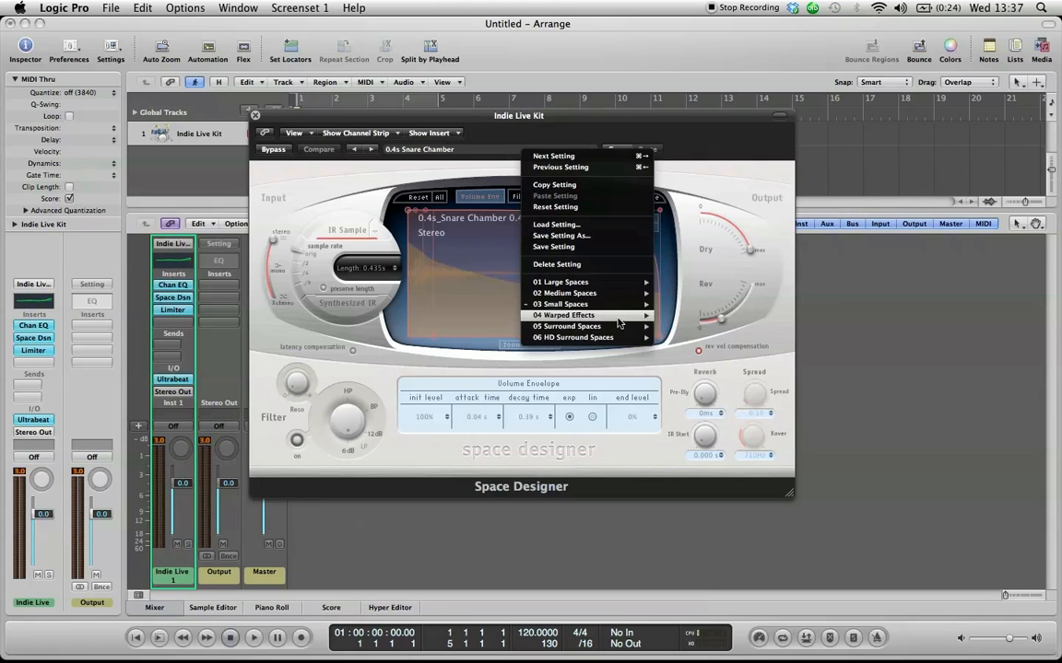
click(255, 115)
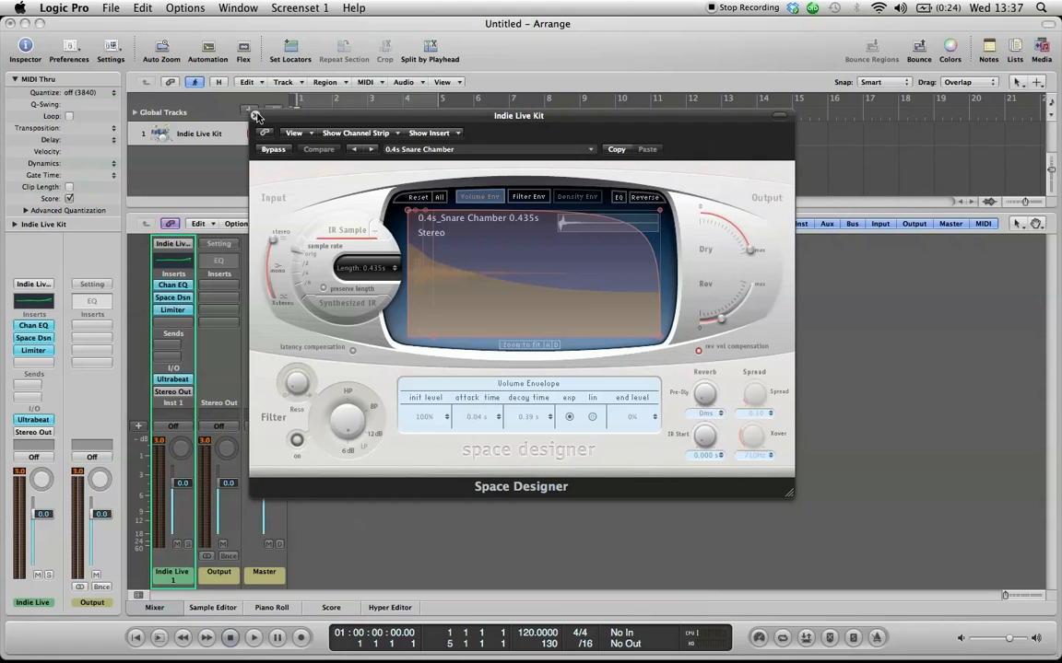
click(255, 115)
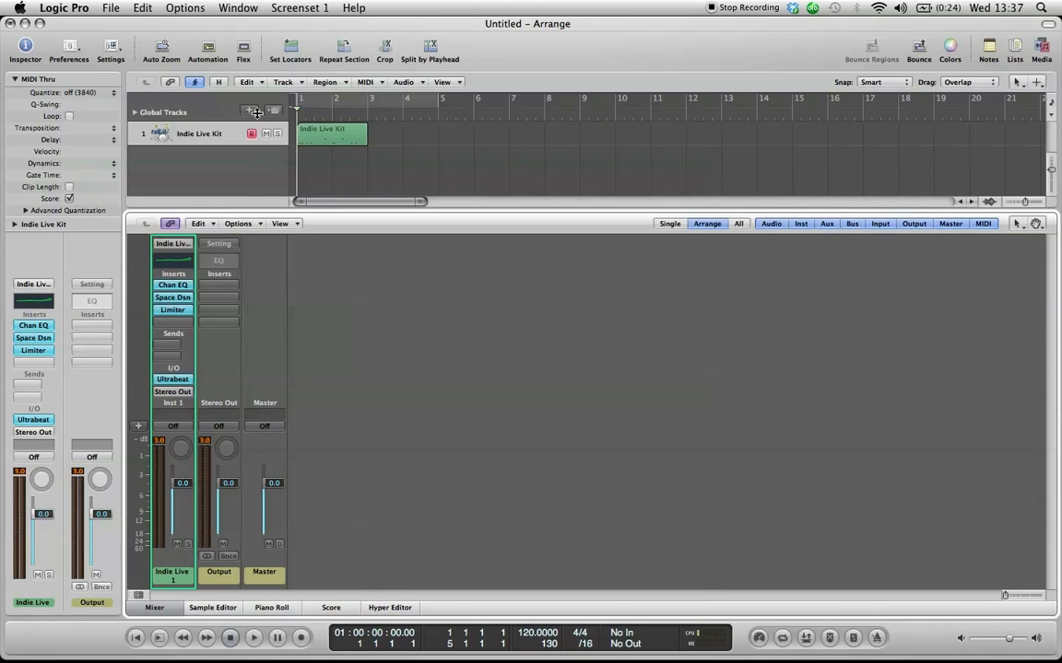
- Open the Limiter on the Indie Live Kit channel, examine its controls, and close it
click(175, 313)
drag(171, 59, 573, 247)
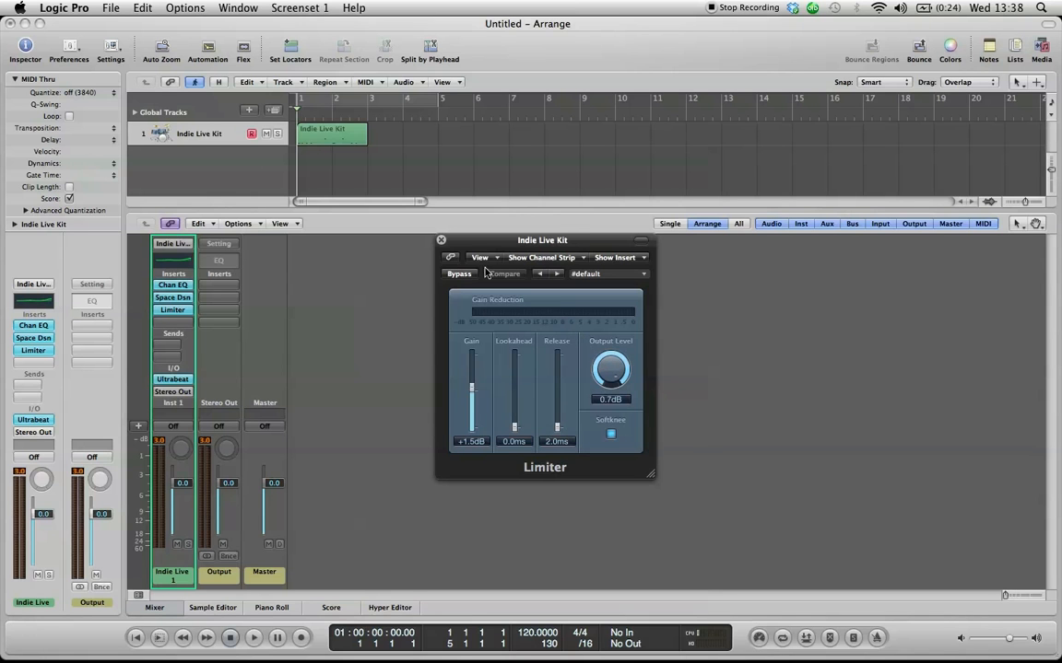
click(442, 241)
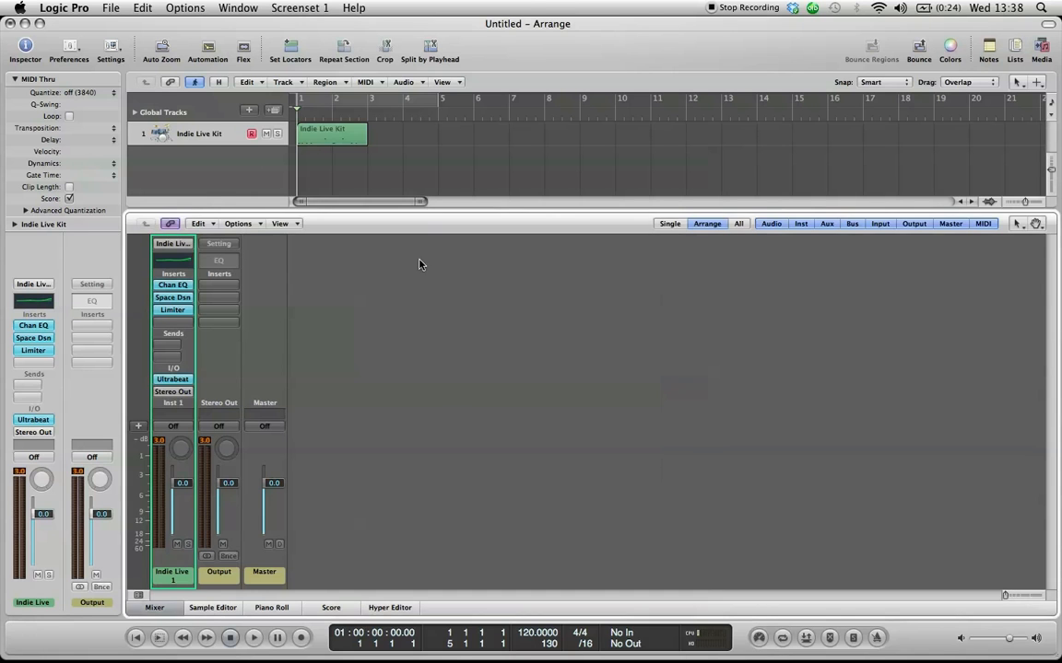
- Insert a Tape Delay in the empty insert slot of the Indie Live Kit channel and position its window over the mixer
click(173, 324)
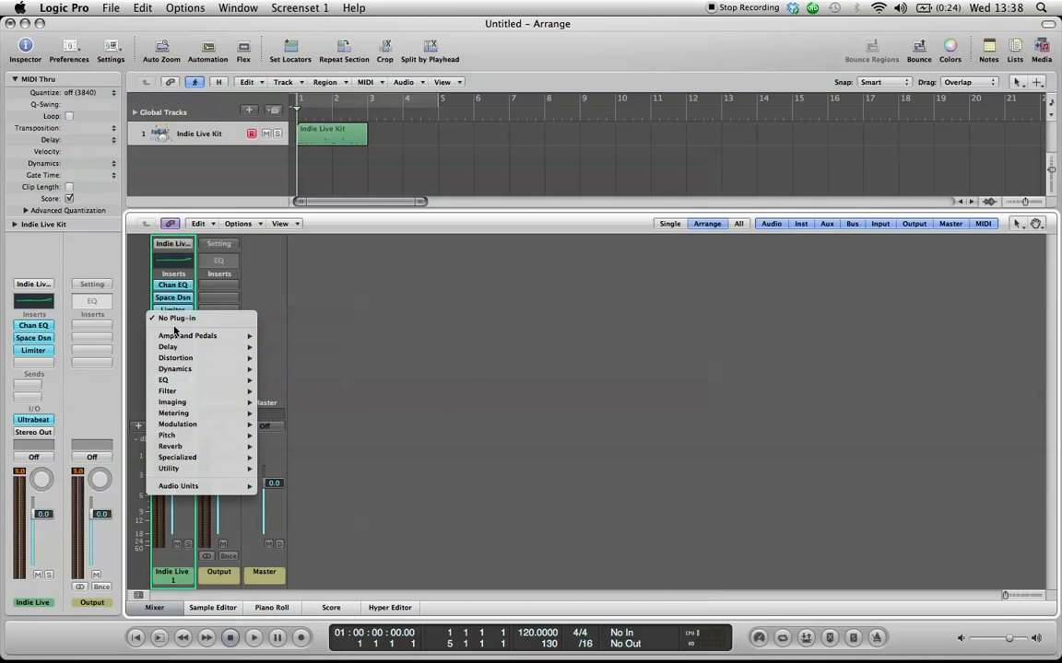
mouse_move(185, 338)
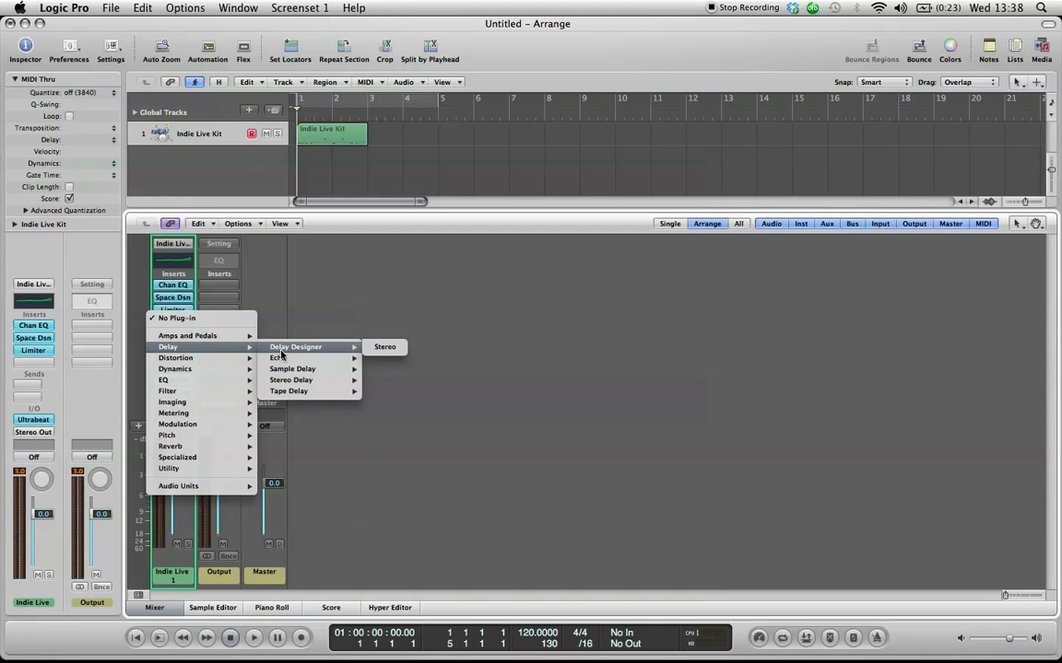
mouse_move(295, 392)
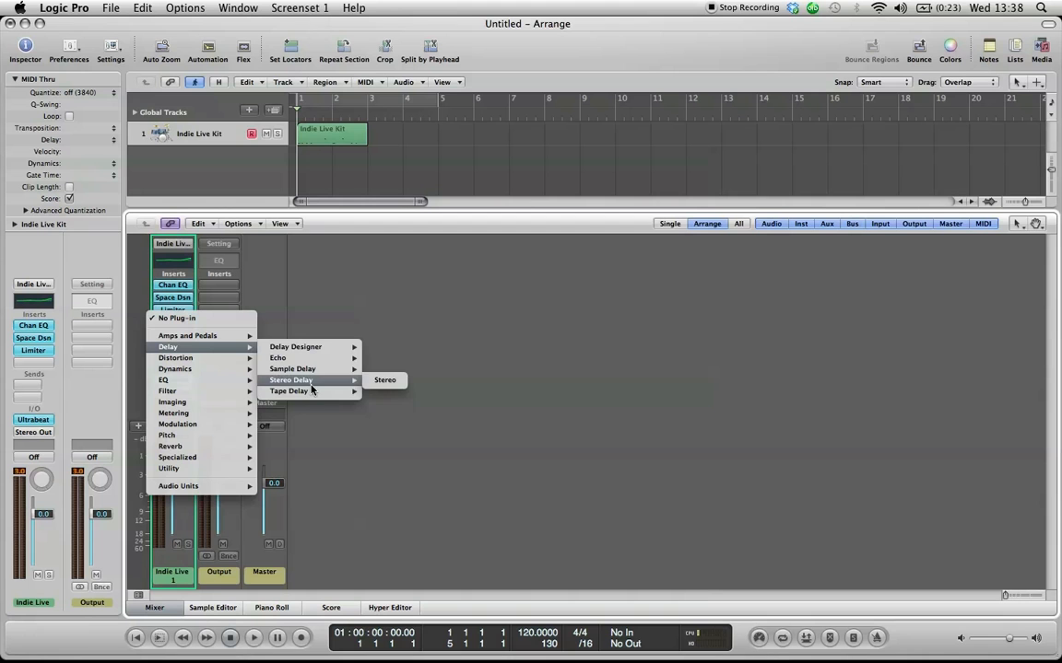
click(375, 392)
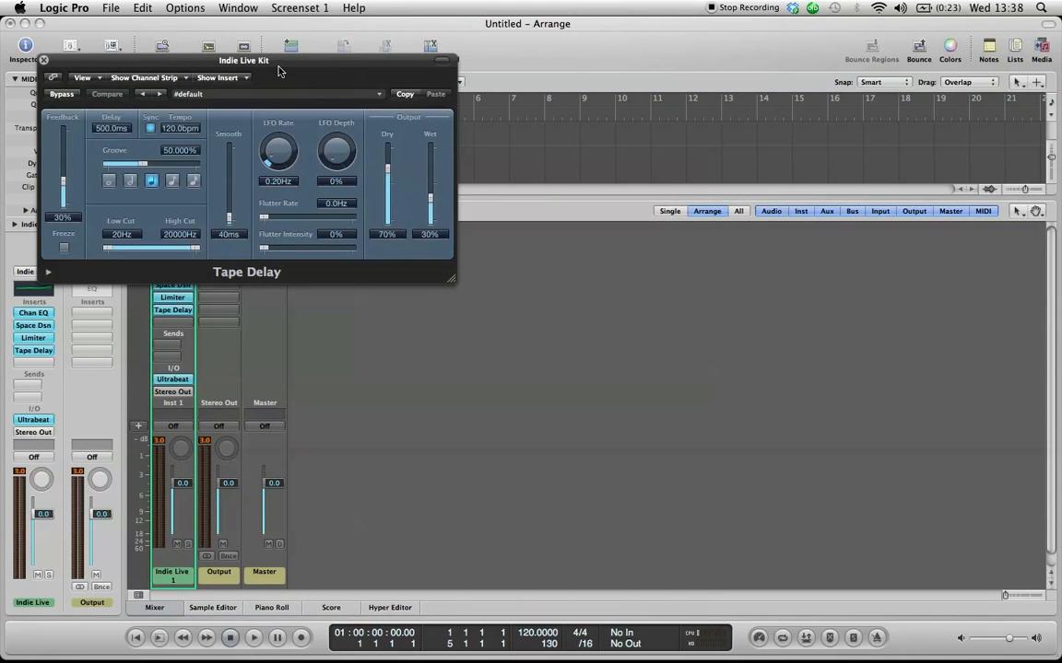
drag(351, 68, 652, 230)
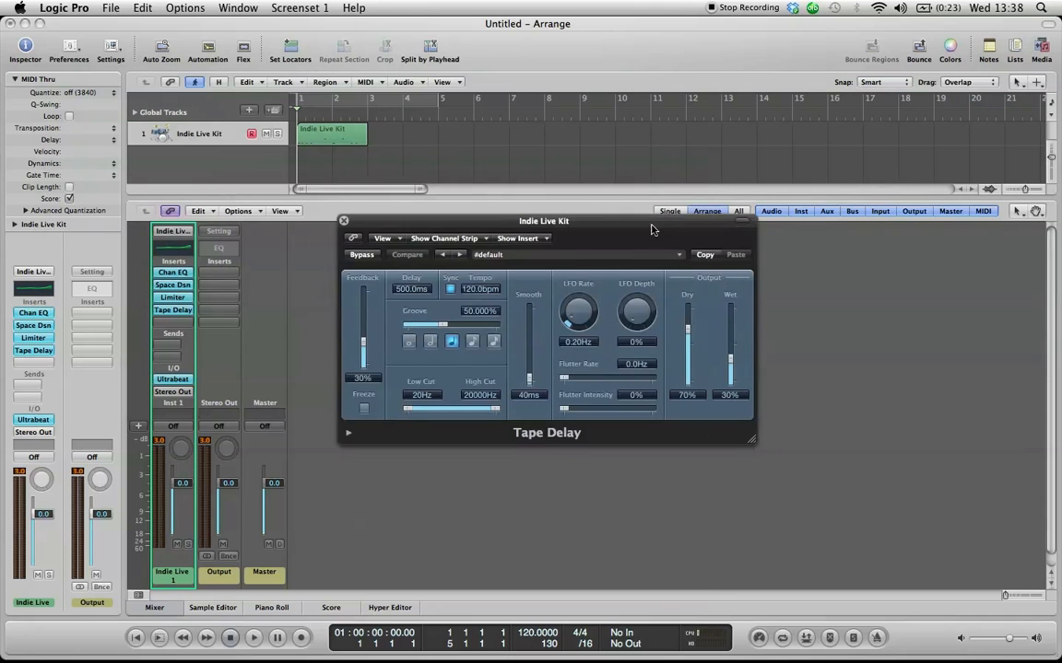
- Load the 1\8 Note Triplet preset in the Tape Delay and play the drum region to hear it
click(567, 260)
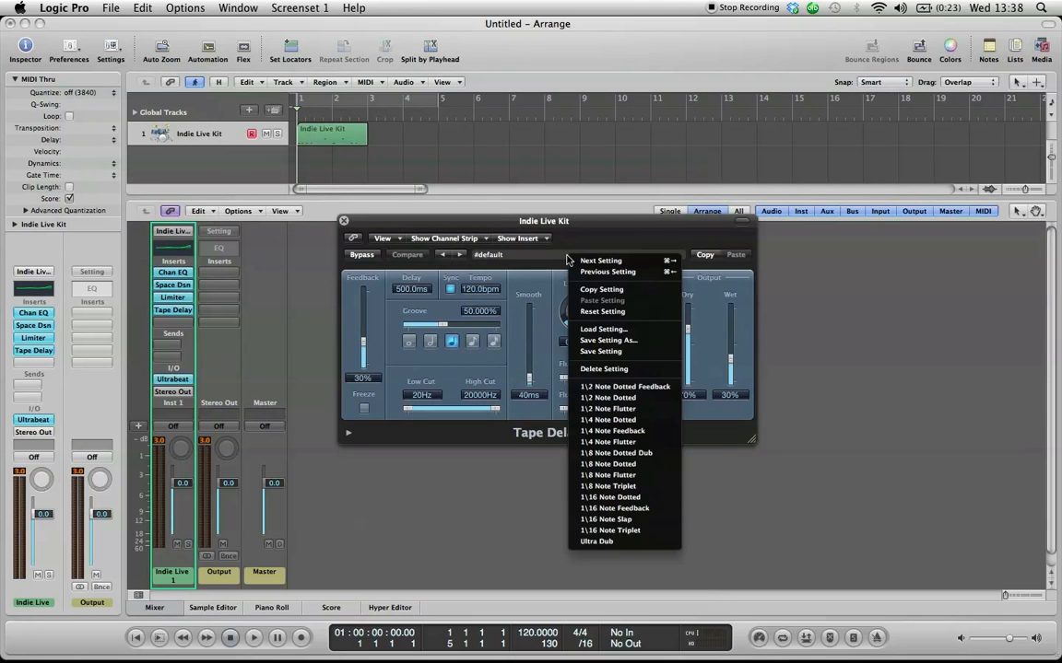
click(655, 486)
key(space)
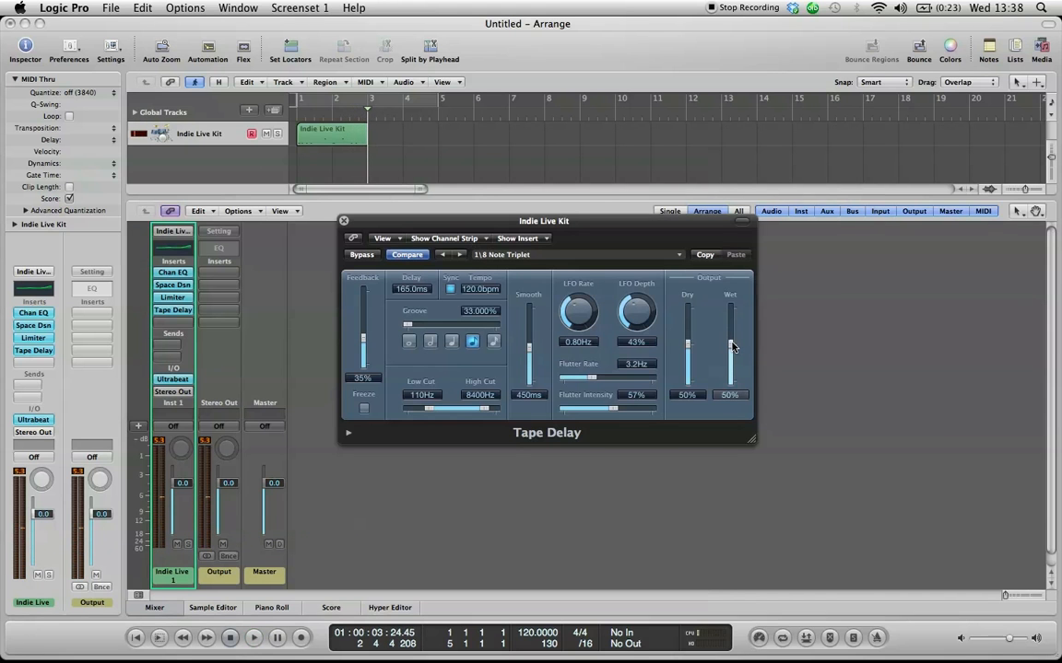
- Set the Tape Delay's wet output to 100% and dry output to 0%, play the beat, and return to bar 1
drag(733, 346, 696, 313)
drag(729, 378, 689, 436)
key(space)
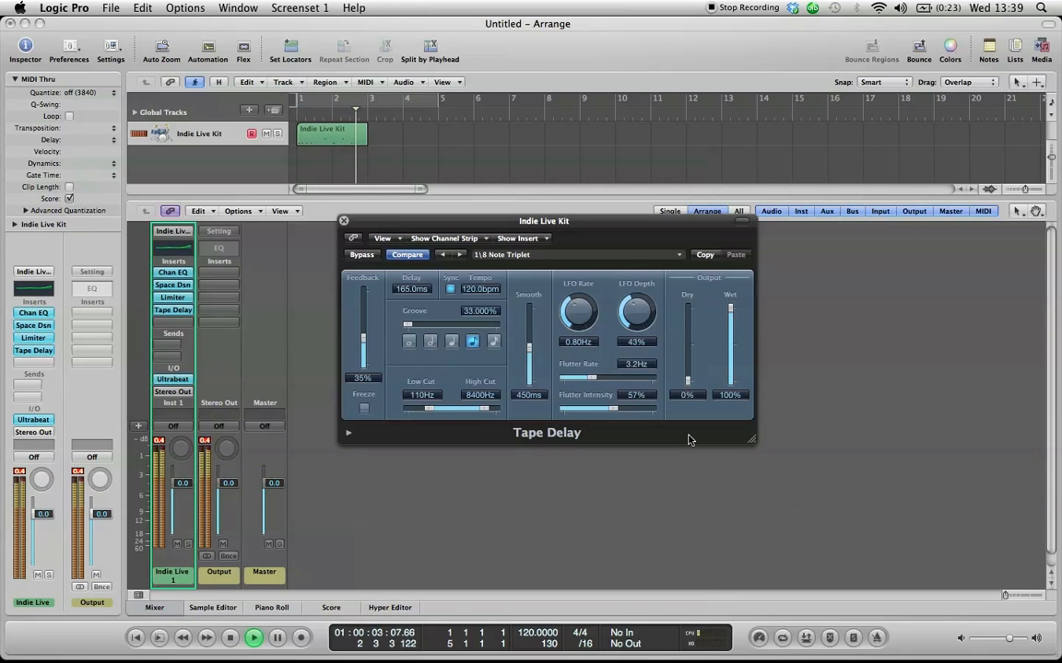
key(space)
key(Return)
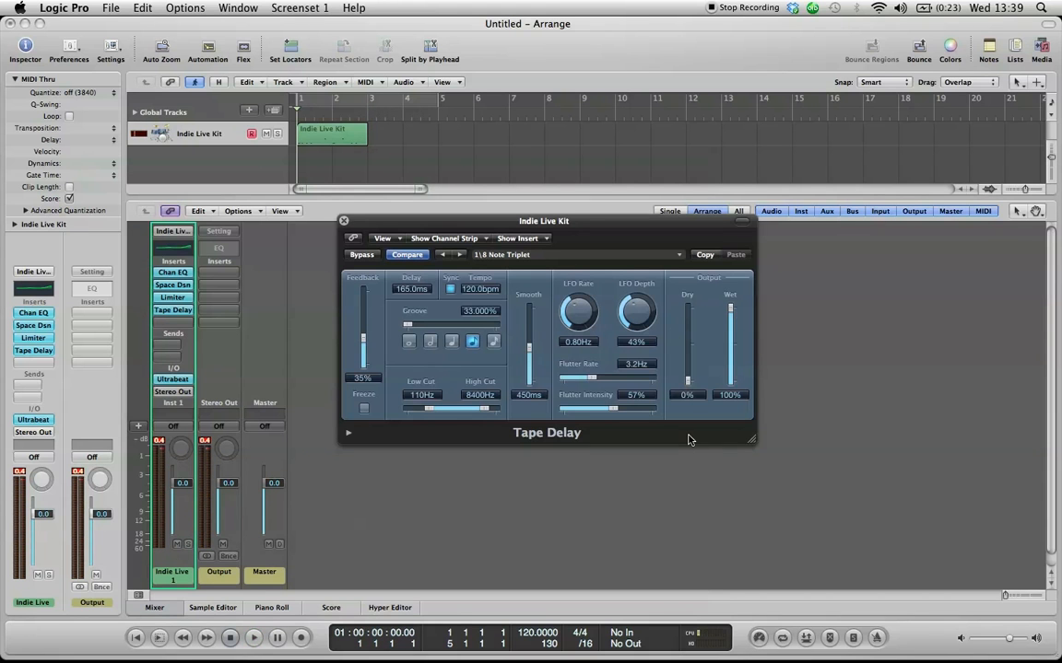
- Set the Tape Delay's dry output to 100% and wet output to 15% while auditioning the beat, and close its window
drag(687, 380, 736, 440)
key(space)
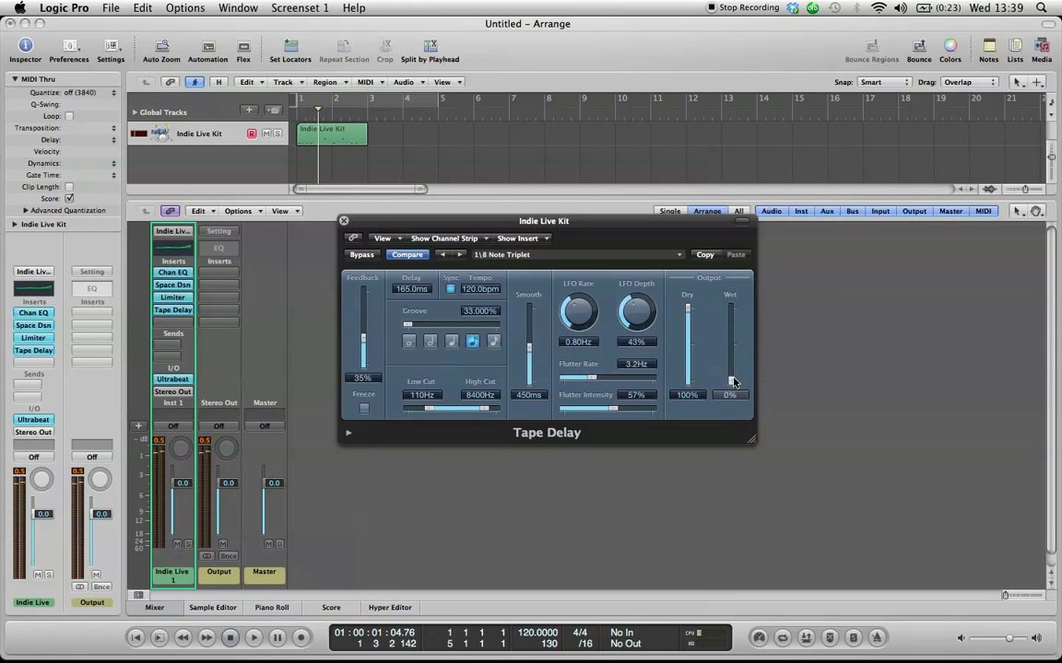
drag(734, 380, 734, 363)
key(space)
key(space)
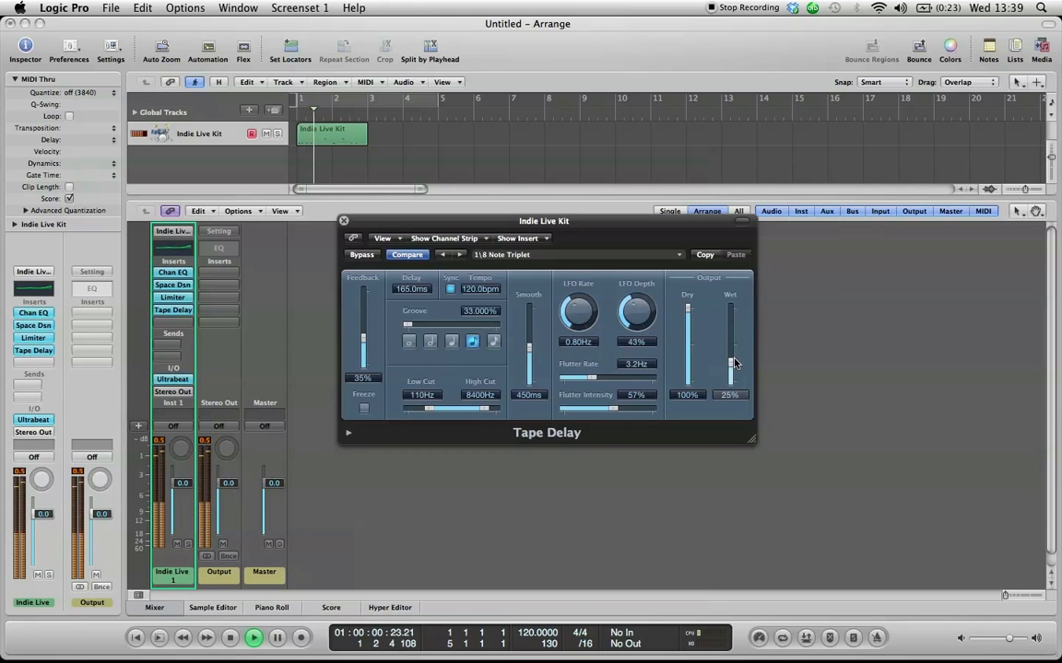
drag(735, 363, 735, 369)
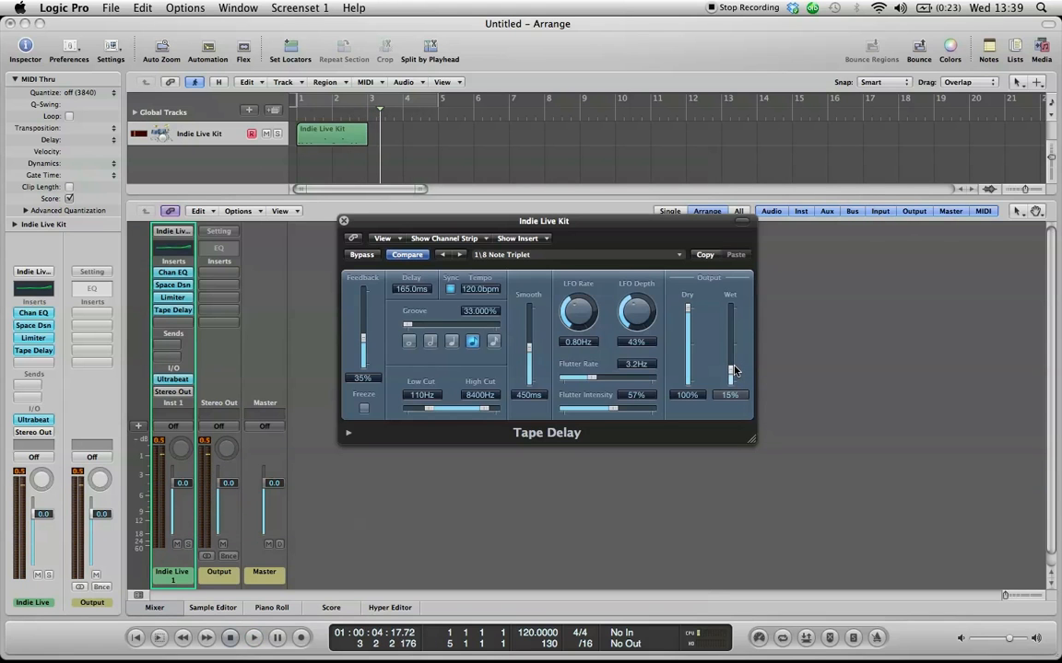
click(342, 223)
- Examine the available insert effects for the Indie Live Kit channel, including Modulation, Dynamics, and Amps and Pedals, without loading one
click(172, 324)
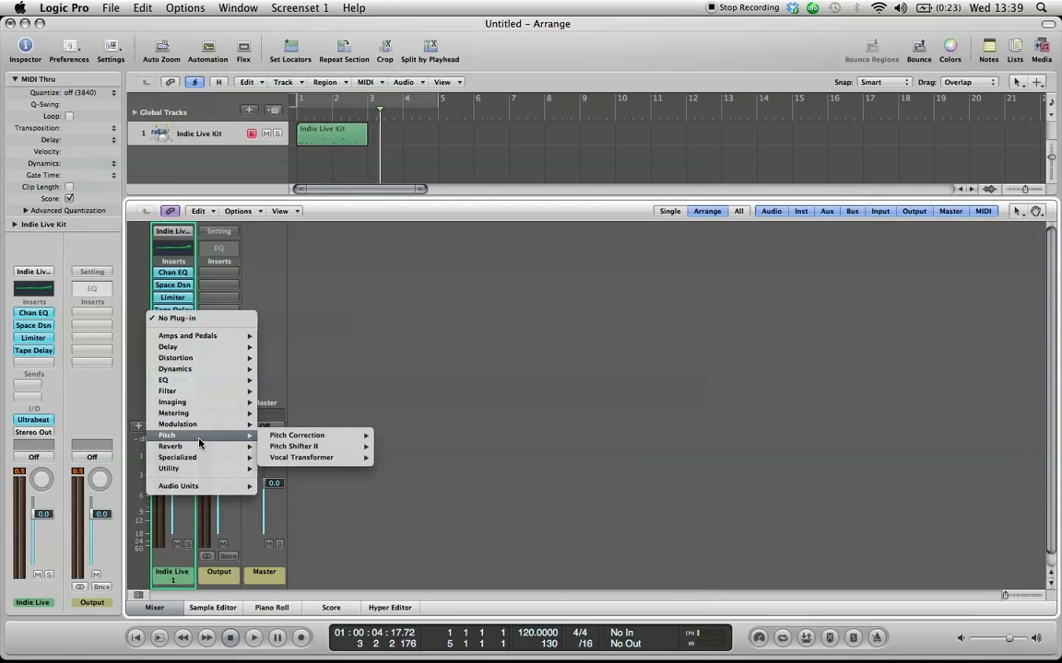
mouse_move(213, 430)
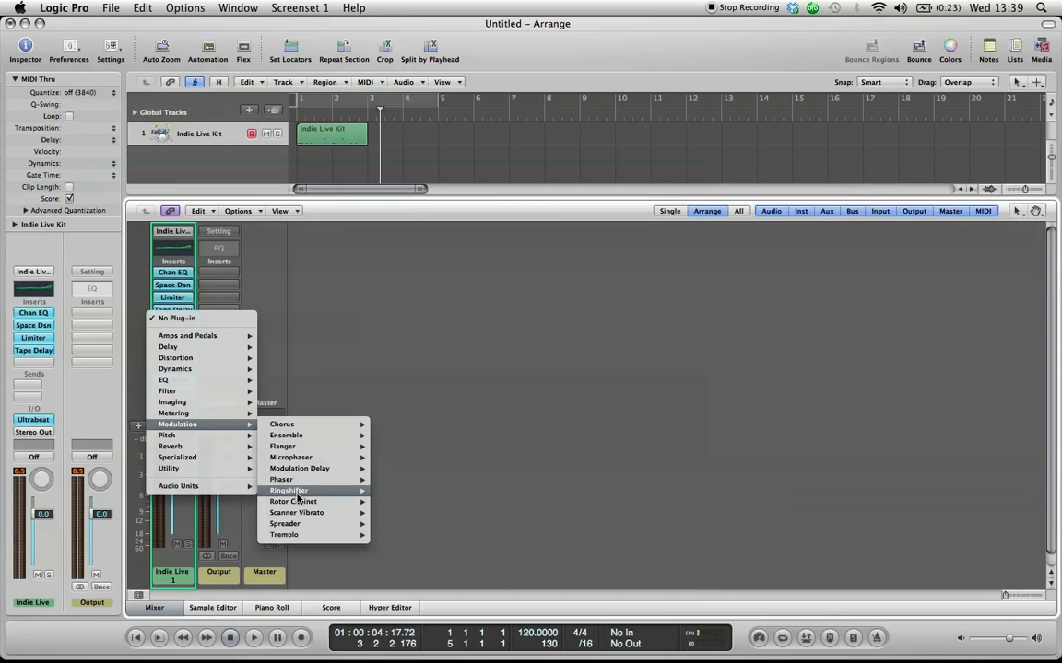
mouse_move(197, 391)
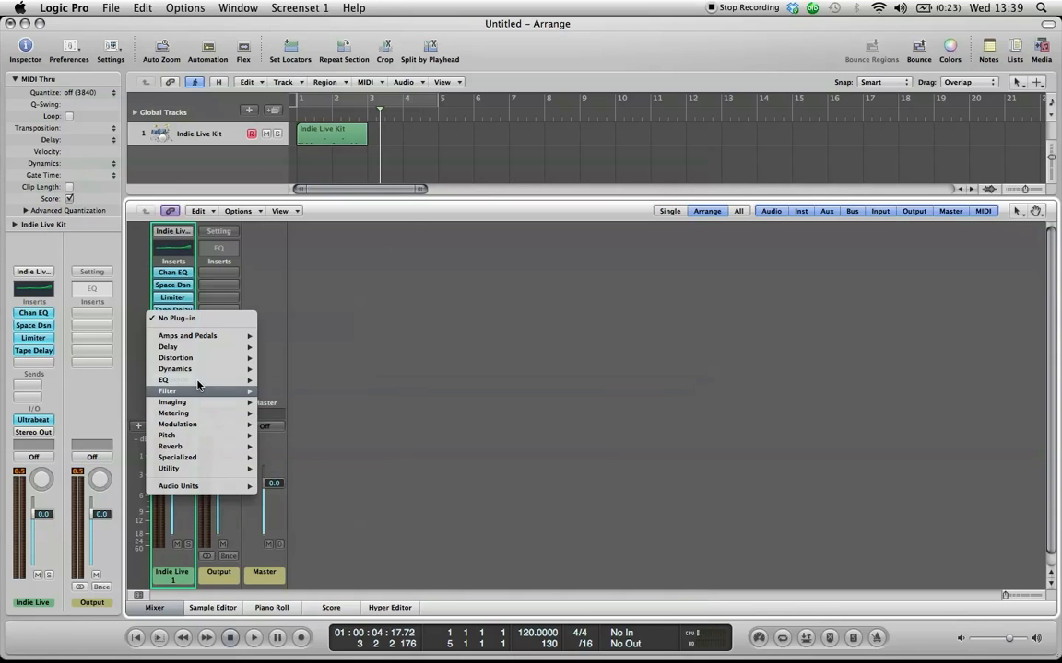
mouse_move(202, 370)
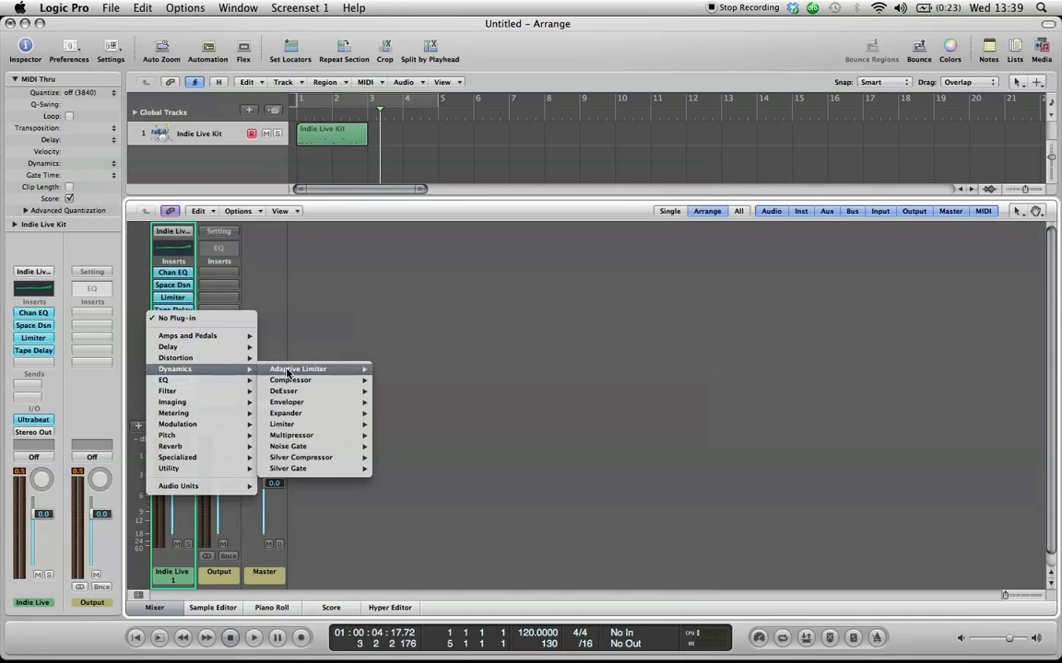
mouse_move(309, 428)
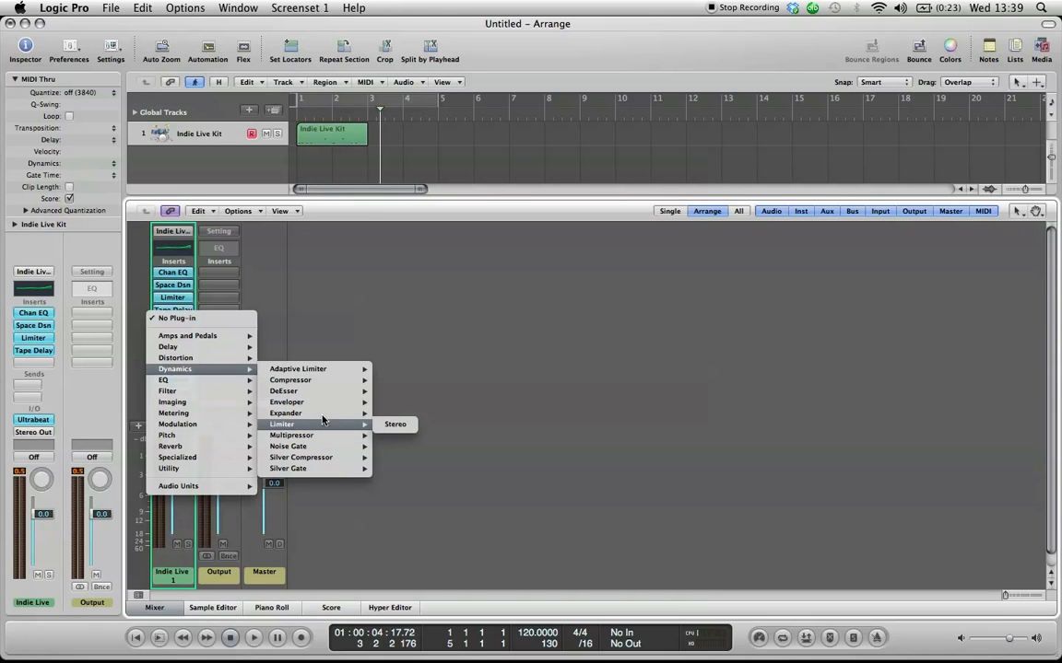
mouse_move(322, 386)
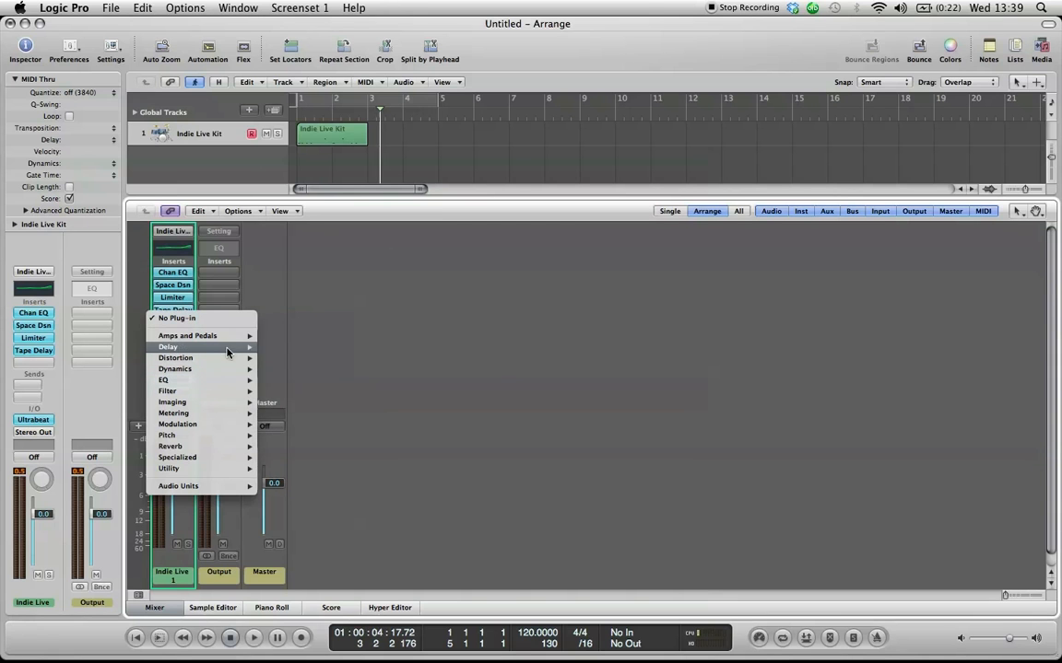
mouse_move(234, 339)
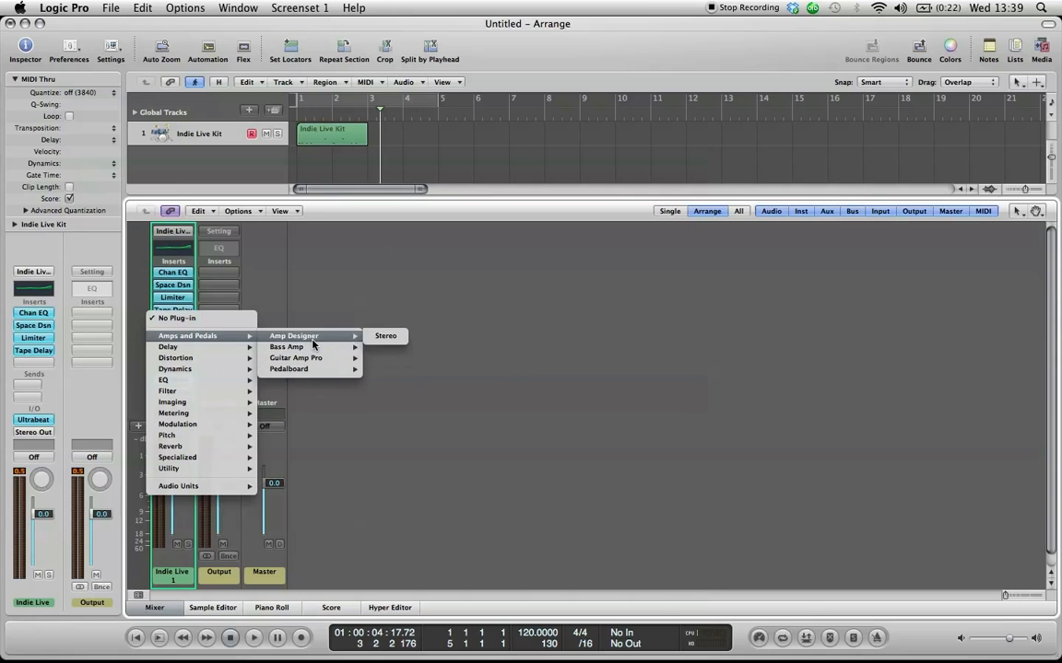
click(294, 276)
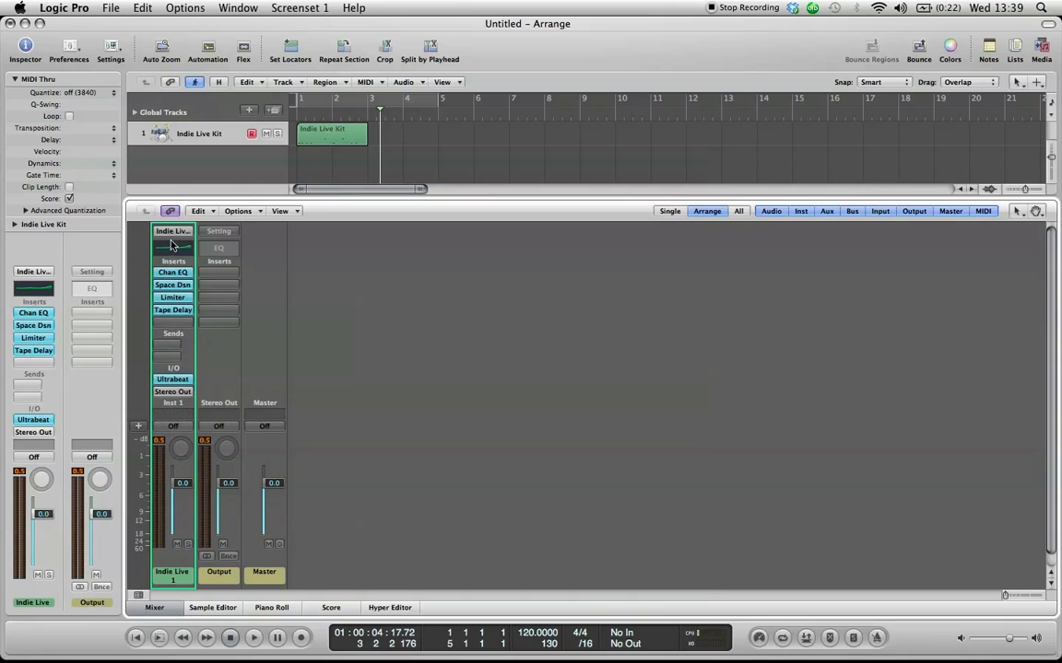
- Hide the mixer, turn on Cycle mode, and play the arrangement from bar 1
click(154, 609)
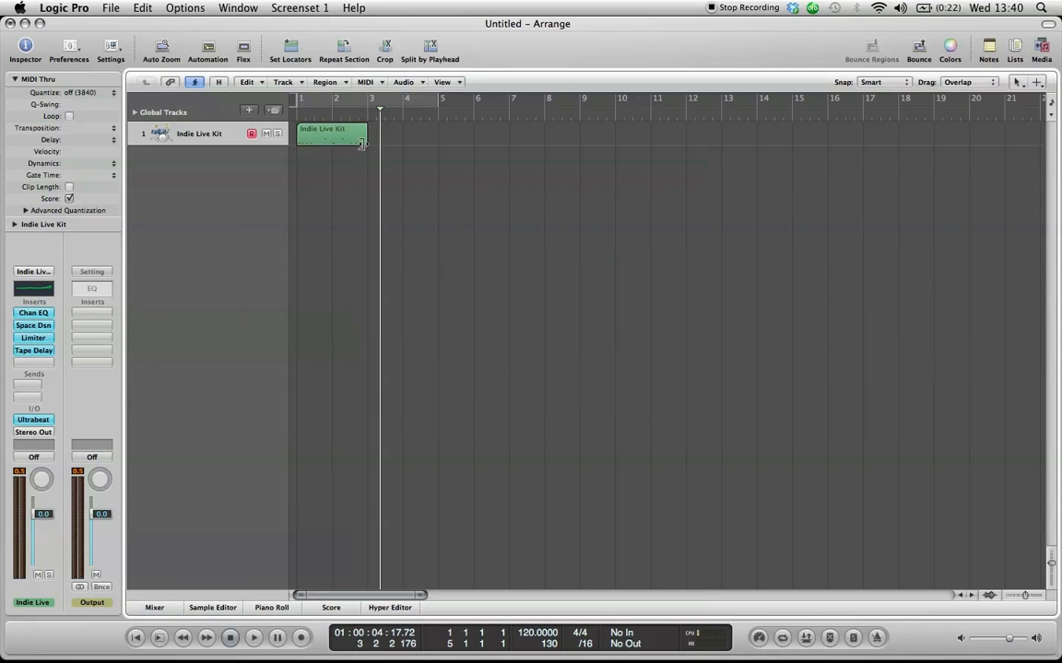
click(410, 101)
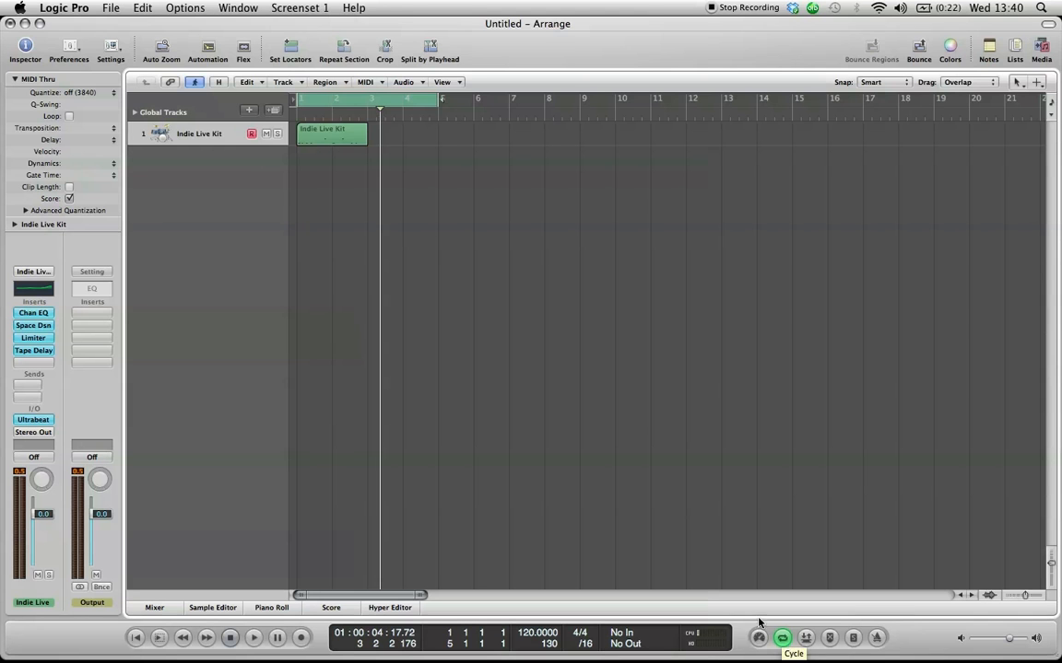
key(Return)
key(space)
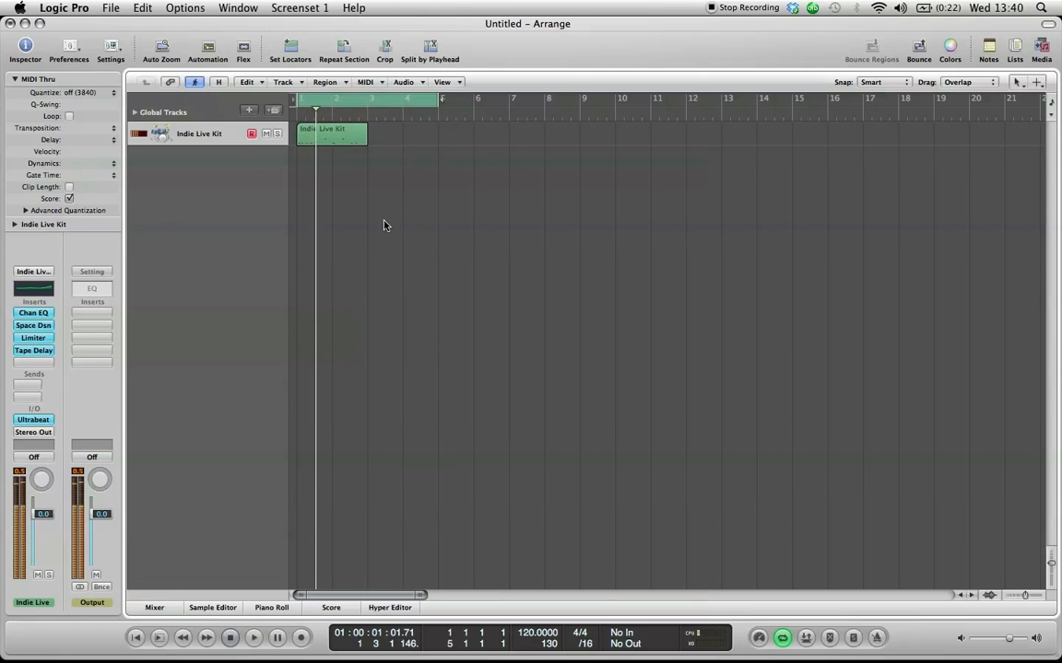
key(space)
- Resize the cycle range to run from bar 1 to bar 3, matching the drum region, and play the loop
drag(437, 101, 617, 175)
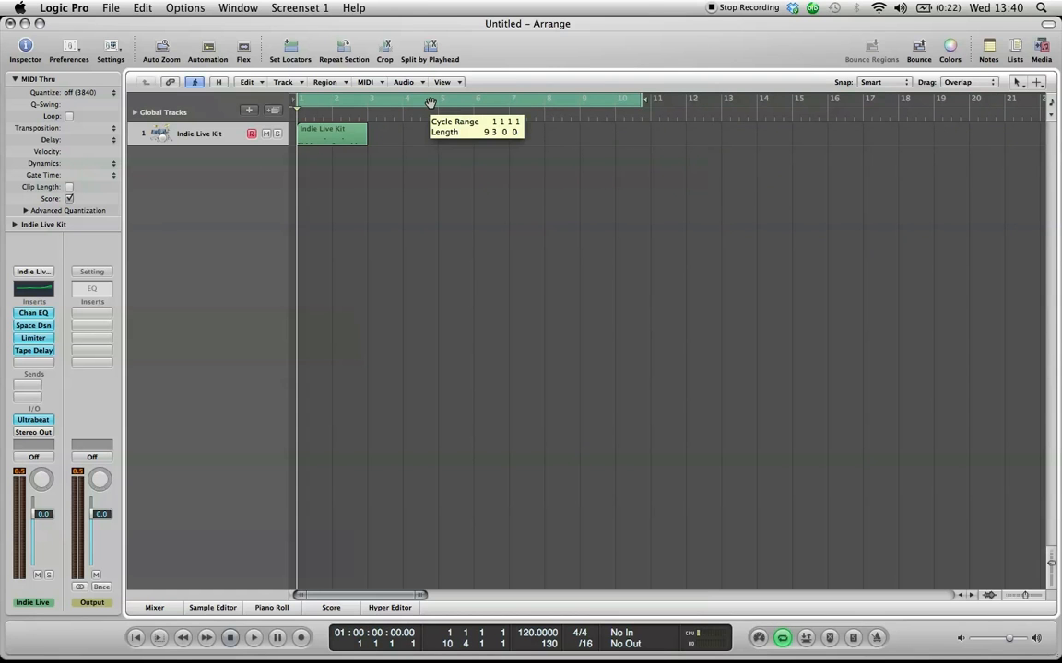
mouse_move(430, 102)
mouse_down()
mouse_move(742, 109)
mouse_move(428, 116)
mouse_move(630, 122)
mouse_move(432, 114)
mouse_up()
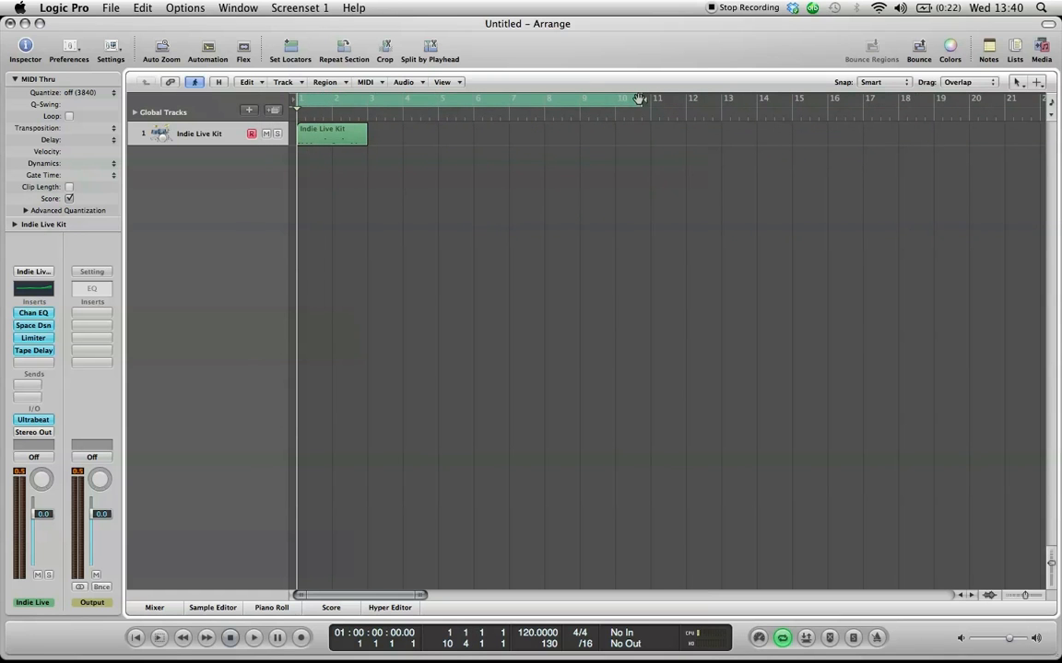
drag(640, 98, 367, 136)
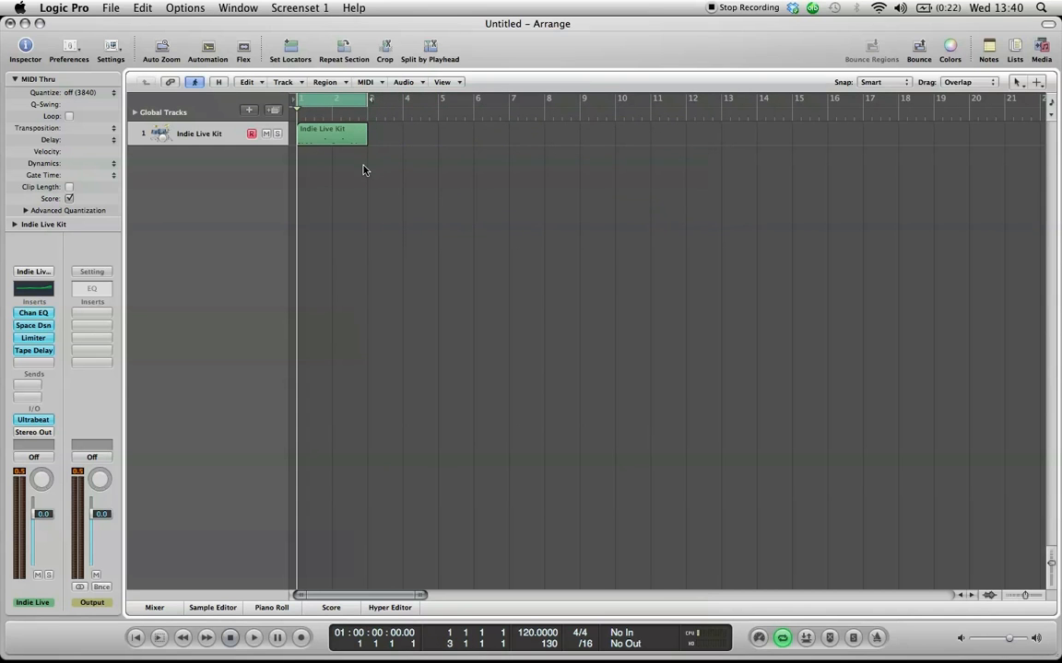
key(space)
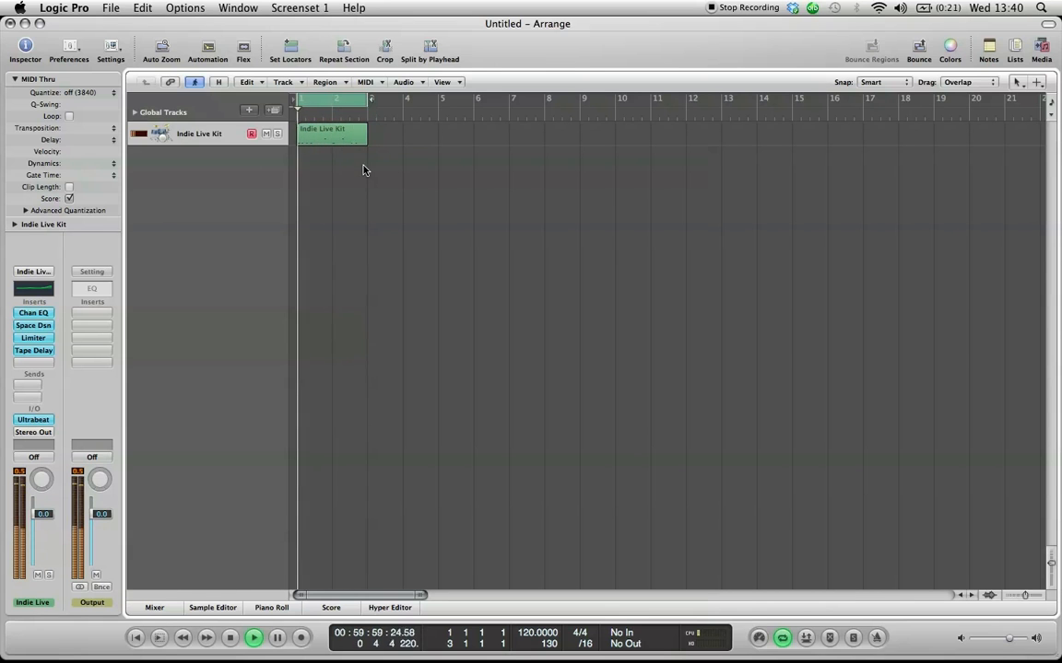
key(space)
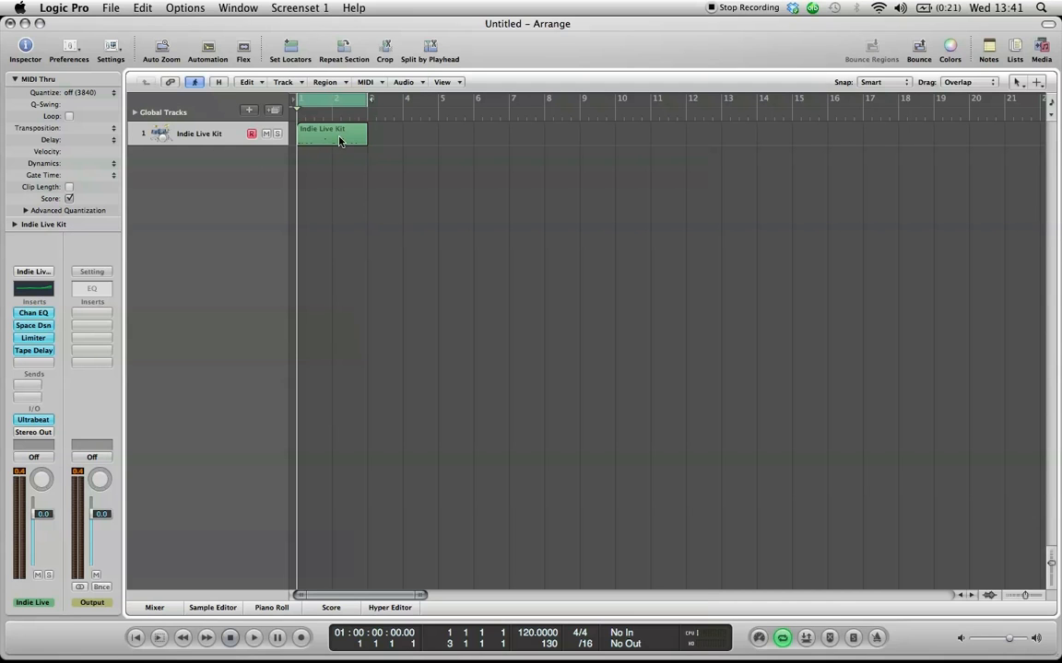
- Open the Indie Live Kit region in the Piano Roll, enlarge the editor area, and play the beat
click(339, 140)
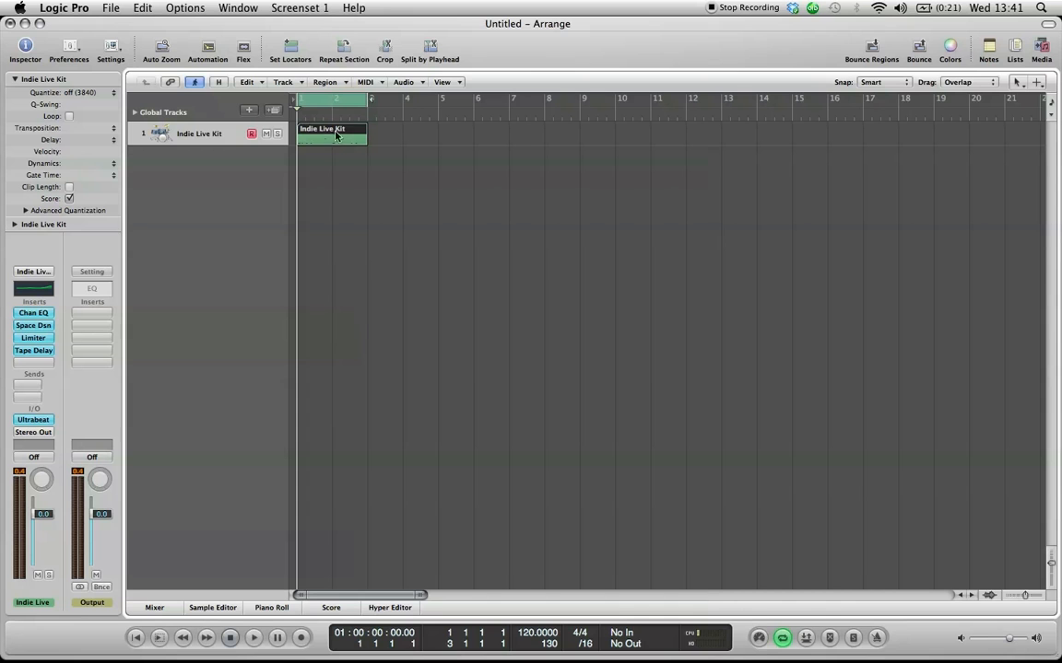
click(328, 196)
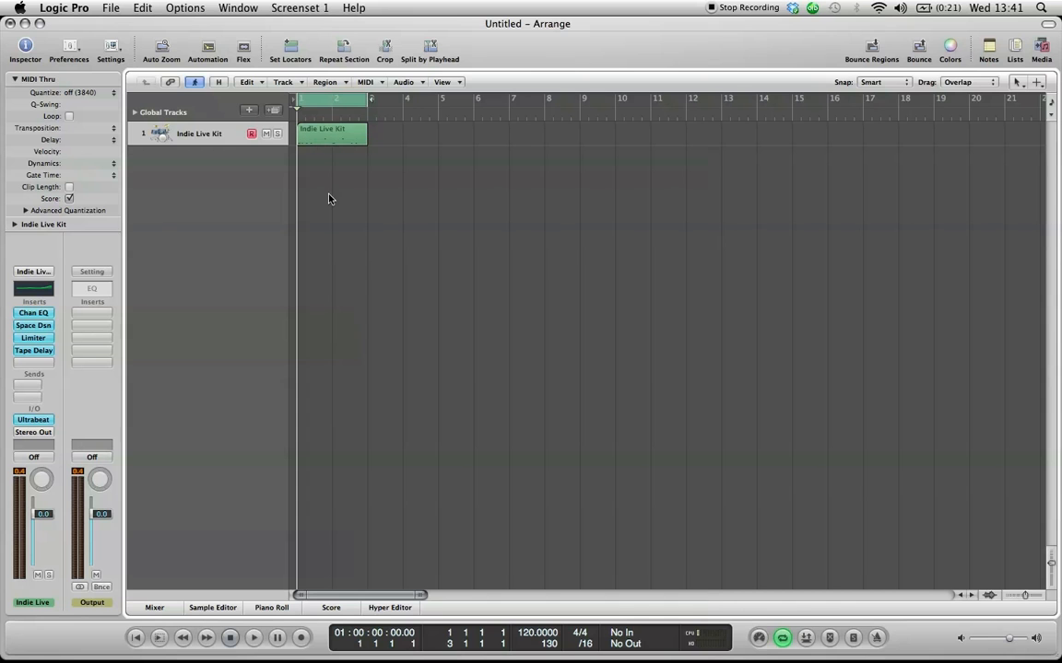
click(340, 134)
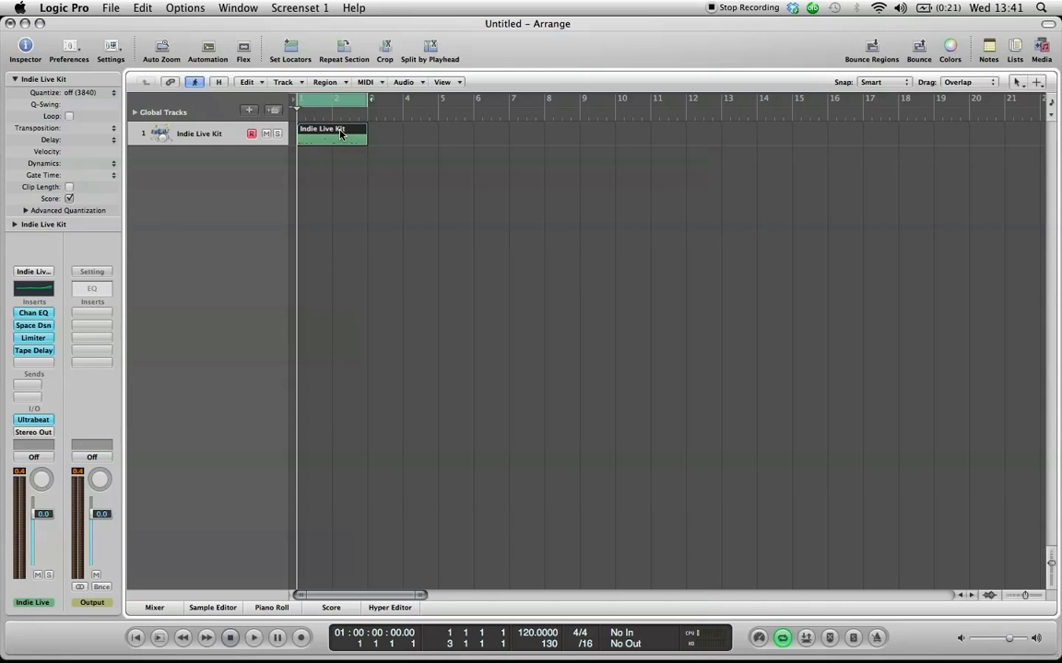
click(271, 608)
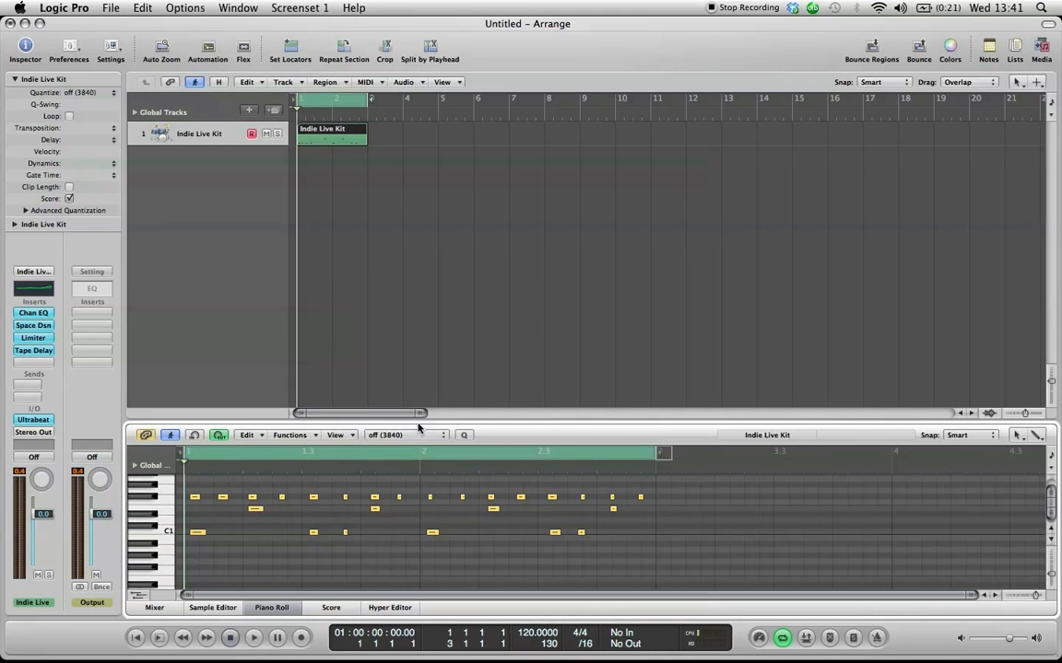
drag(419, 430, 418, 240)
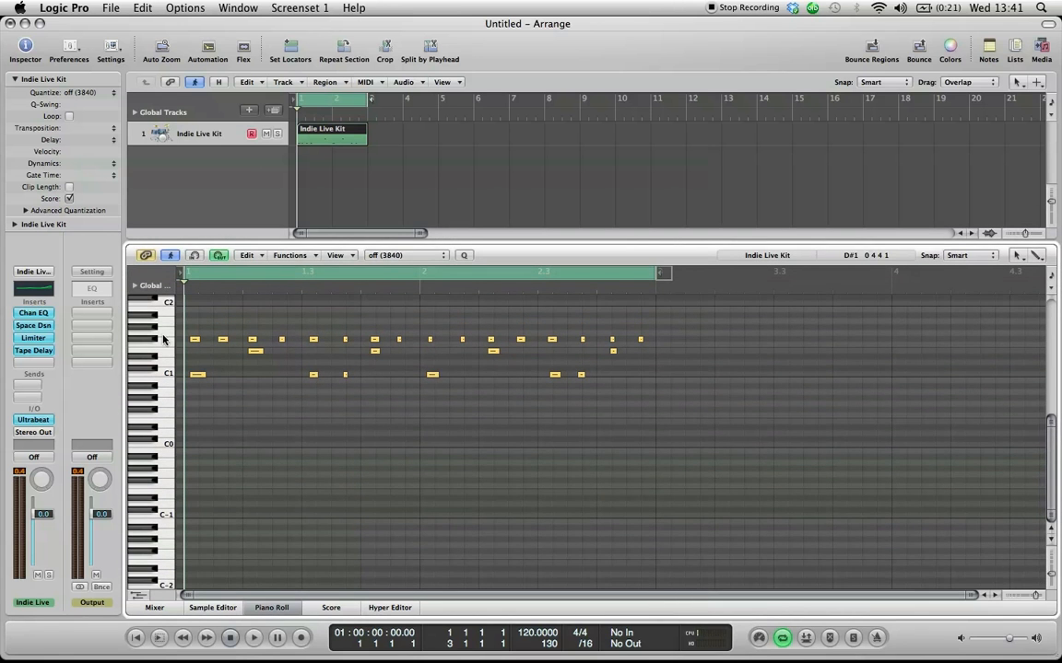
key(space)
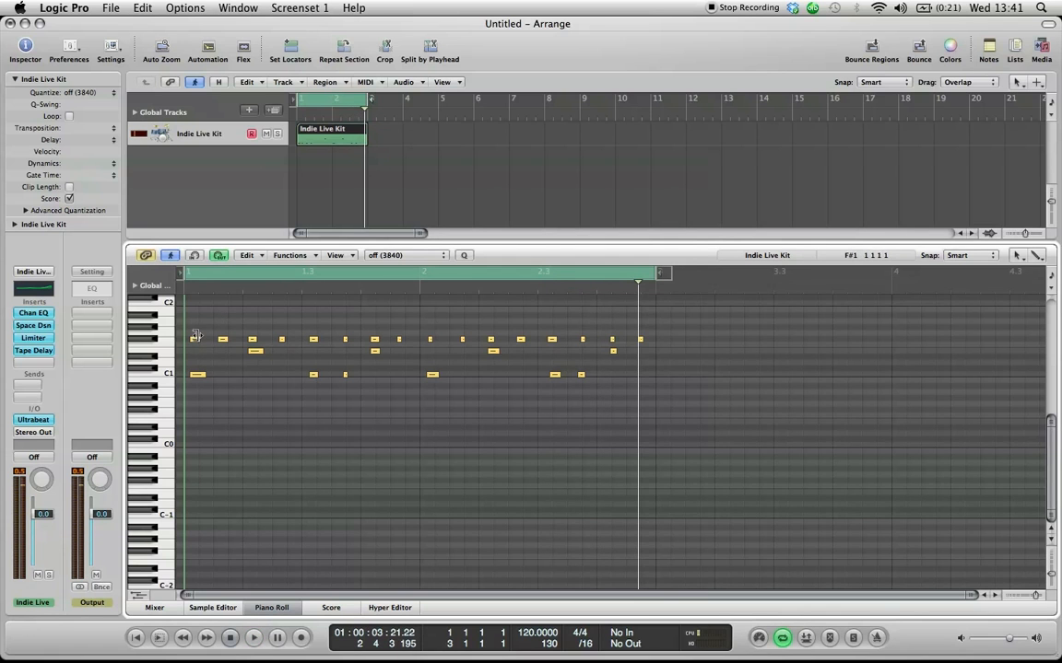
- Move the first F#1 note slightly earlier, and select all F#1, C1, and E1 notes one pitch at a time
click(193, 340)
drag(236, 343, 178, 340)
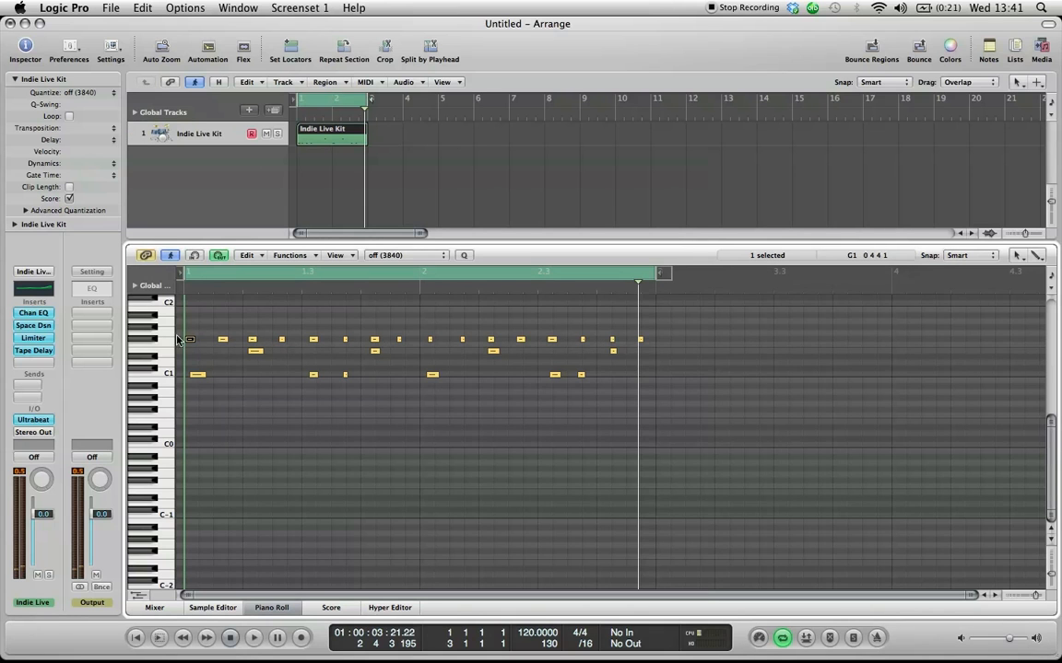
click(149, 341)
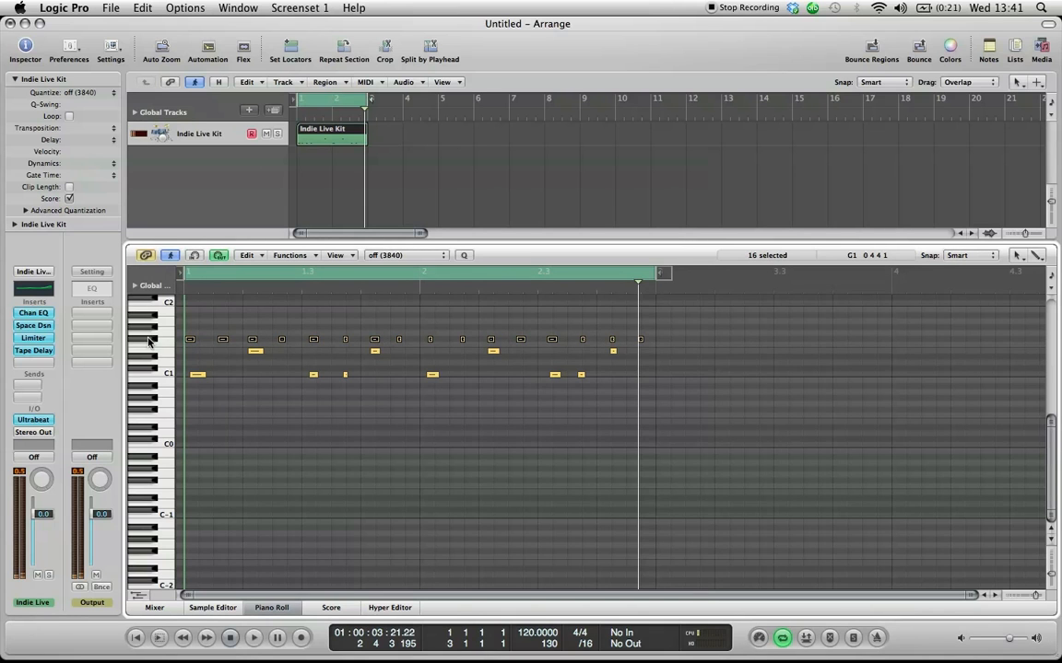
click(165, 378)
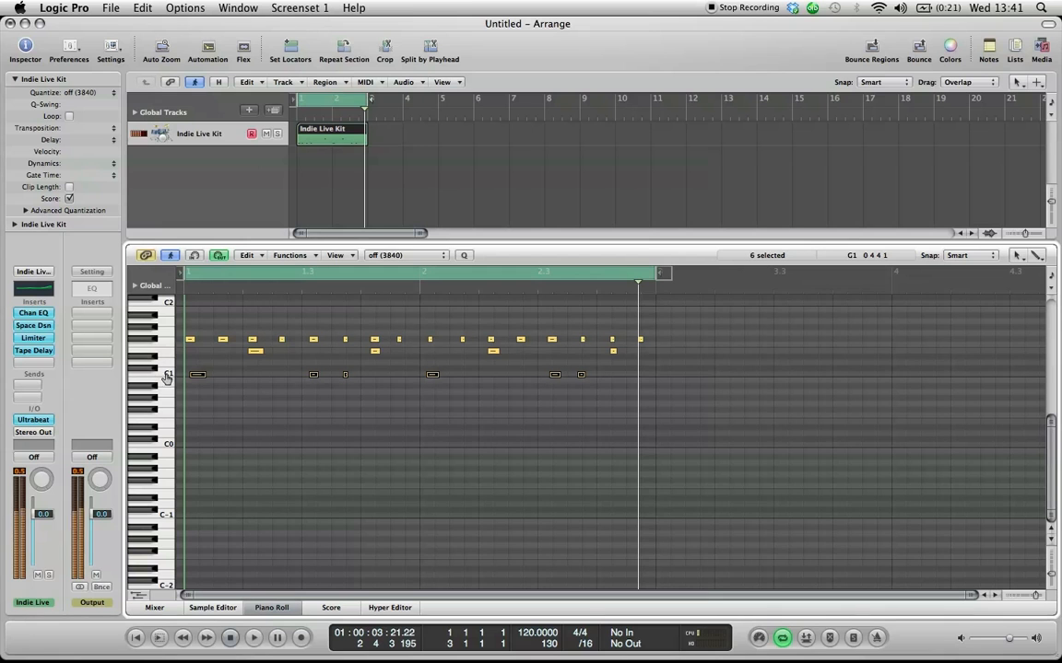
click(168, 354)
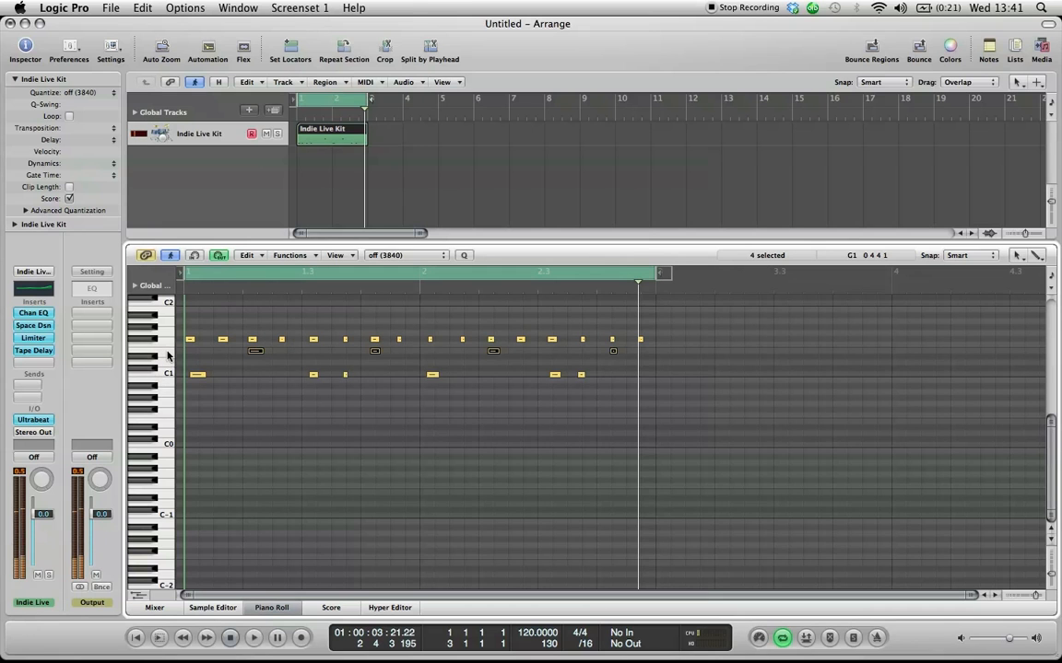
- Shift the C1 notes near 1, 1.3, 2, and 2.3 and the E1 note near 1.4 slightly earlier towards the grid
drag(200, 379, 195, 376)
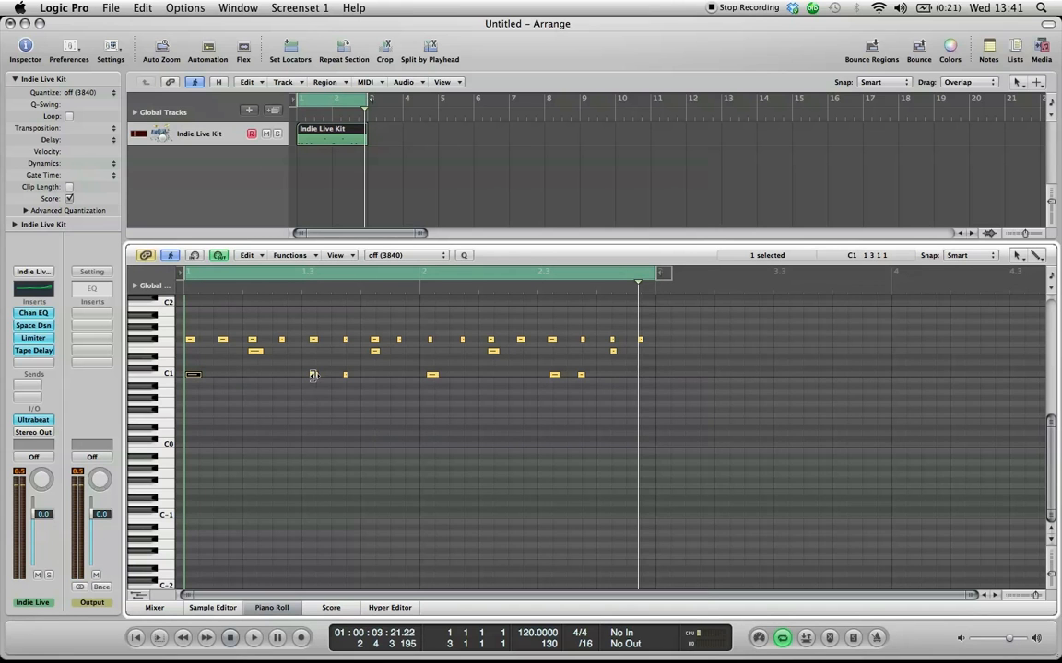
drag(314, 379, 366, 354)
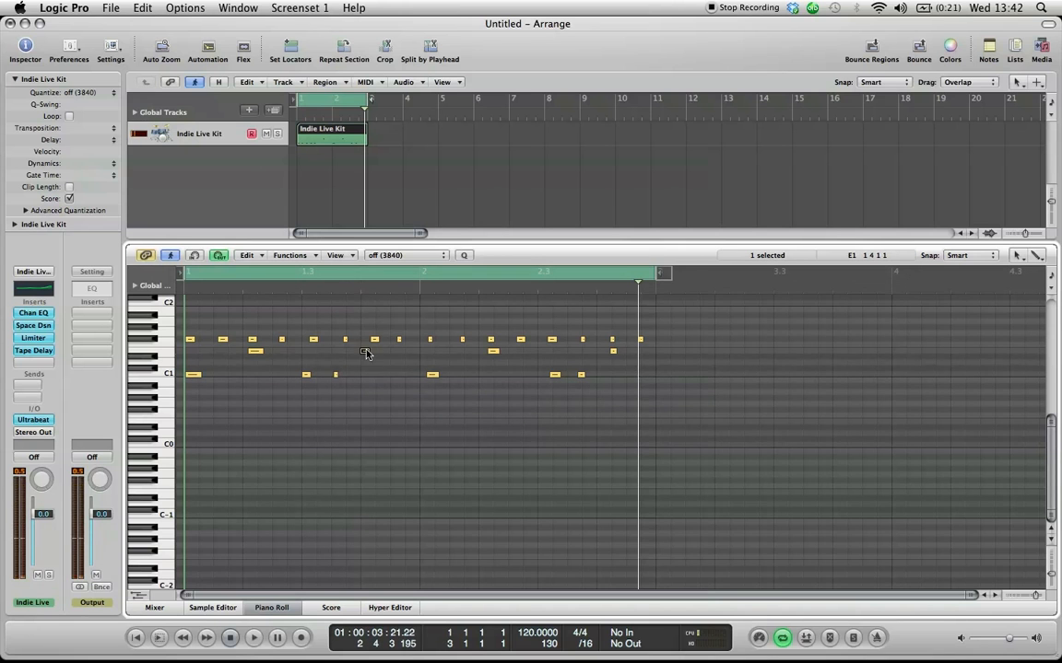
click(433, 376)
drag(434, 377, 426, 377)
drag(554, 377, 548, 378)
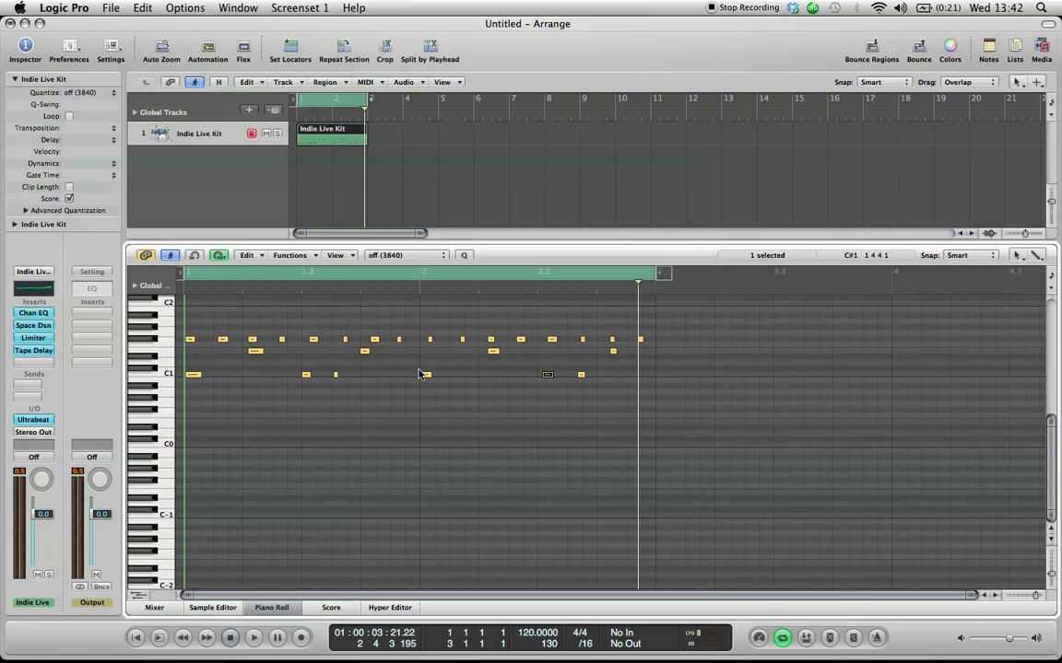
- Set the Piano Roll quantize value to 1/16-Note and quantize all the notes of the drum region
click(414, 261)
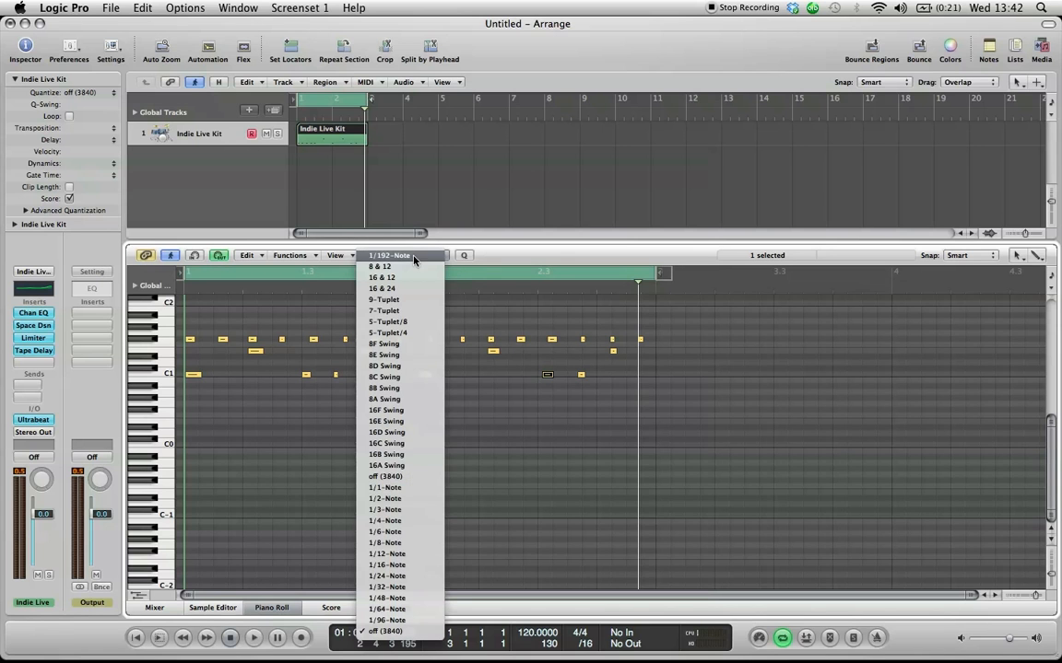
click(413, 565)
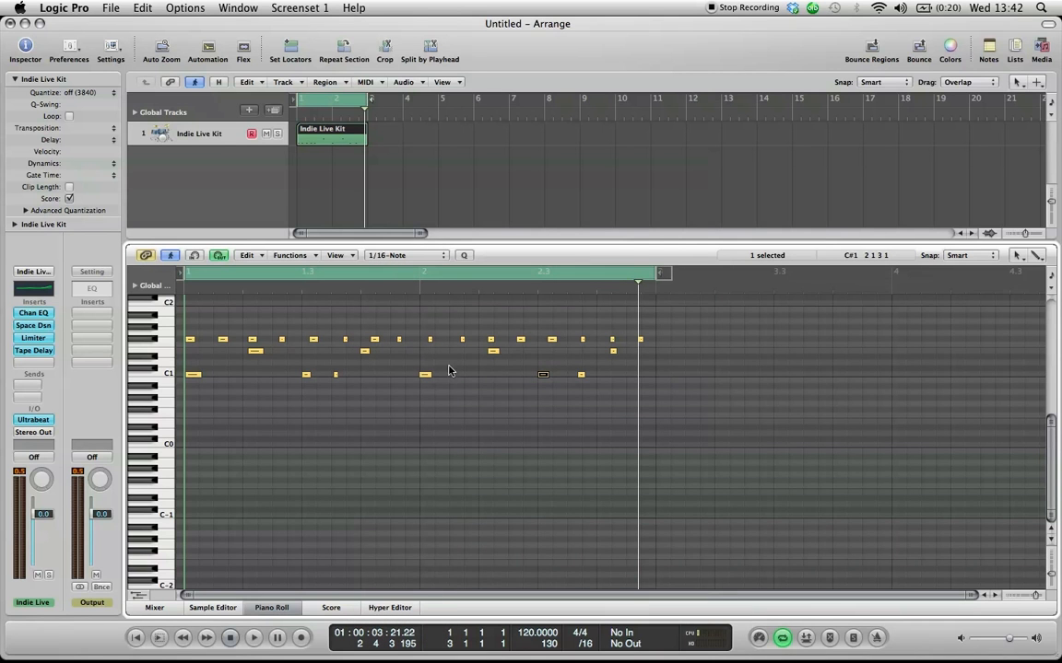
click(472, 398)
drag(672, 395, 190, 325)
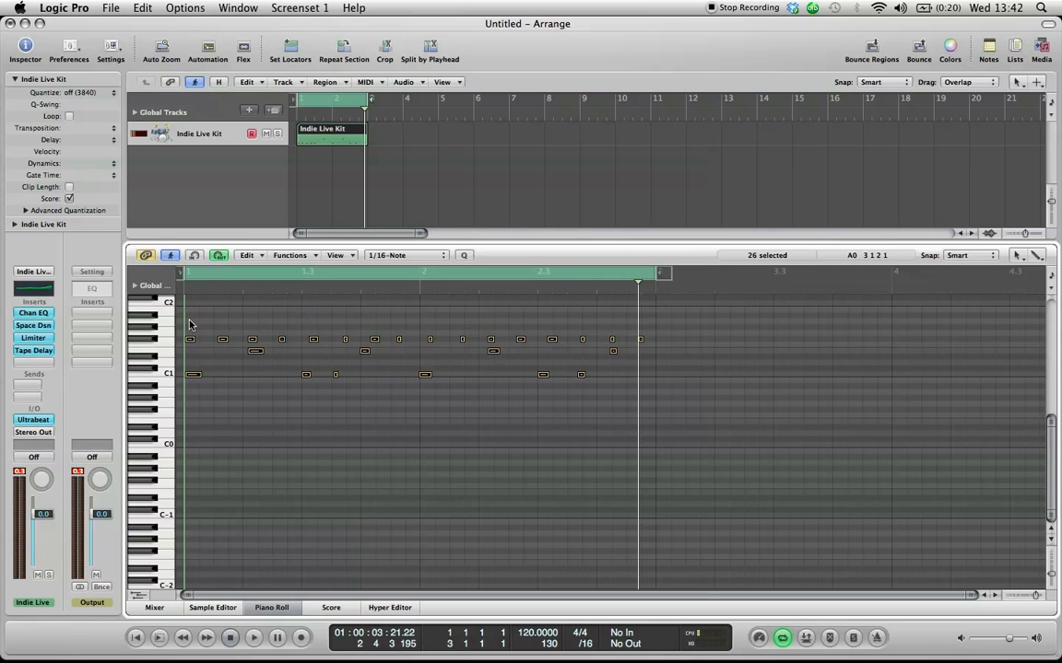
click(466, 256)
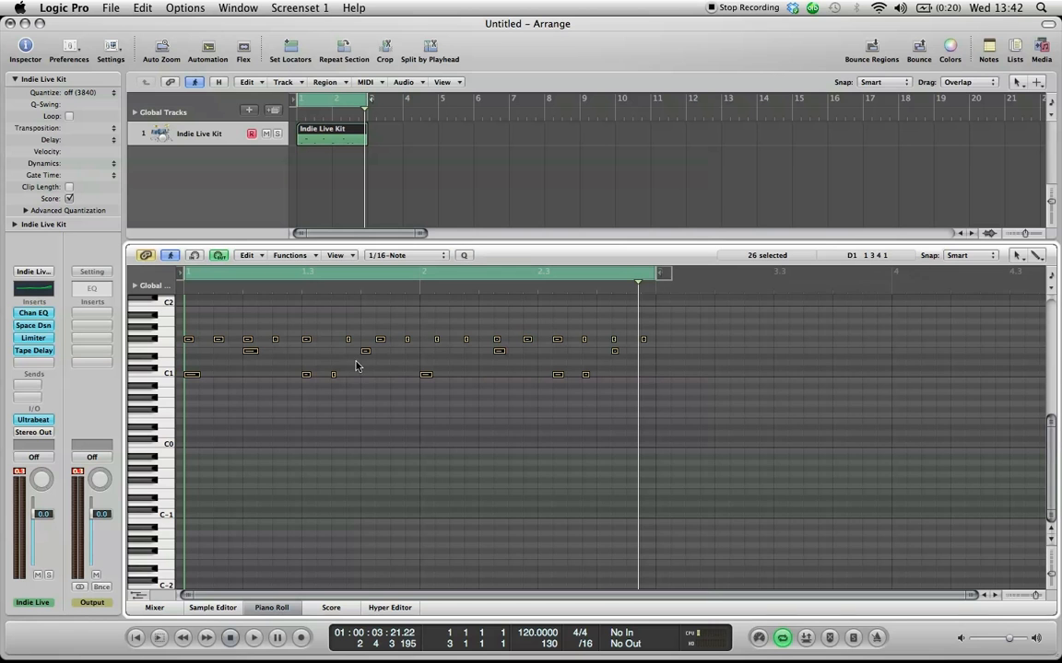
click(384, 331)
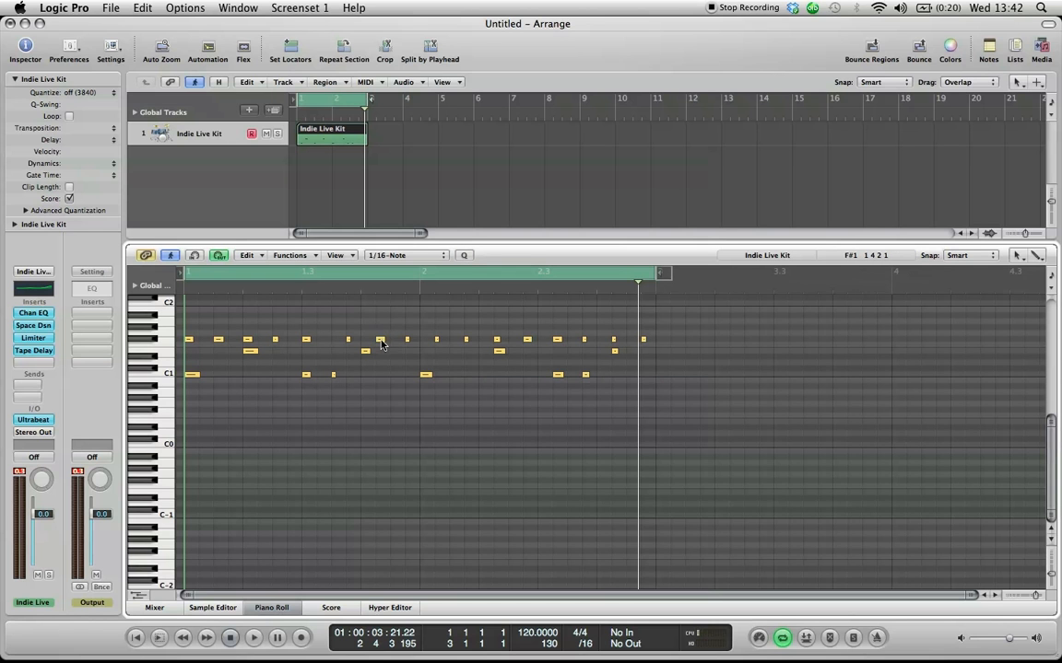
- Move the three F#1 notes around beat 1.4 slightly earlier and quantize all notes to 1/16 again
drag(380, 340, 343, 344)
drag(408, 343, 393, 344)
key(super+a)
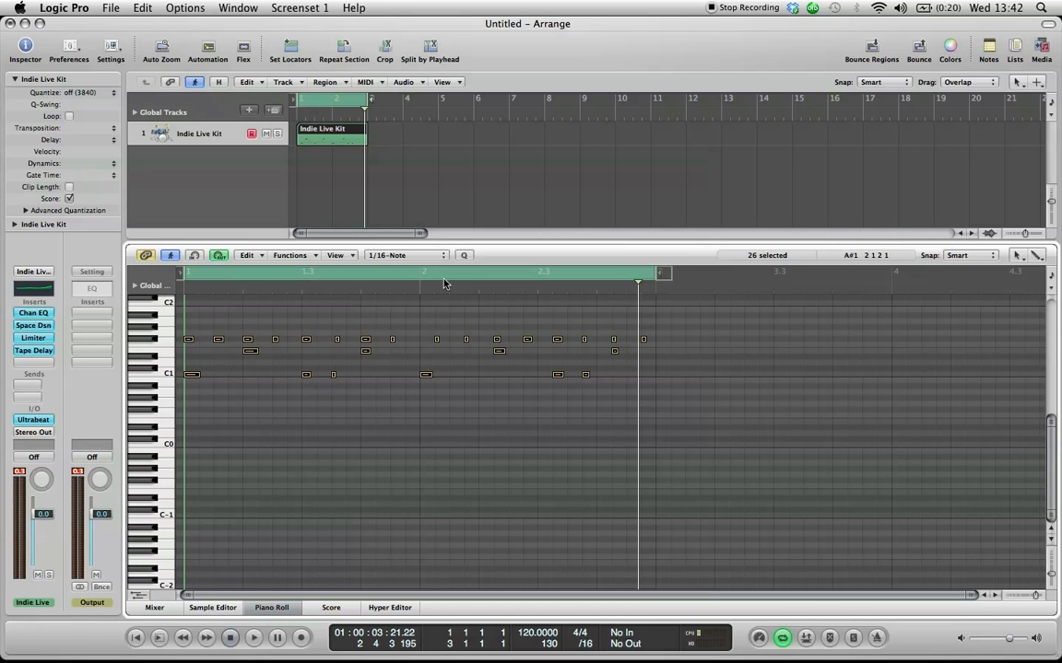
click(463, 255)
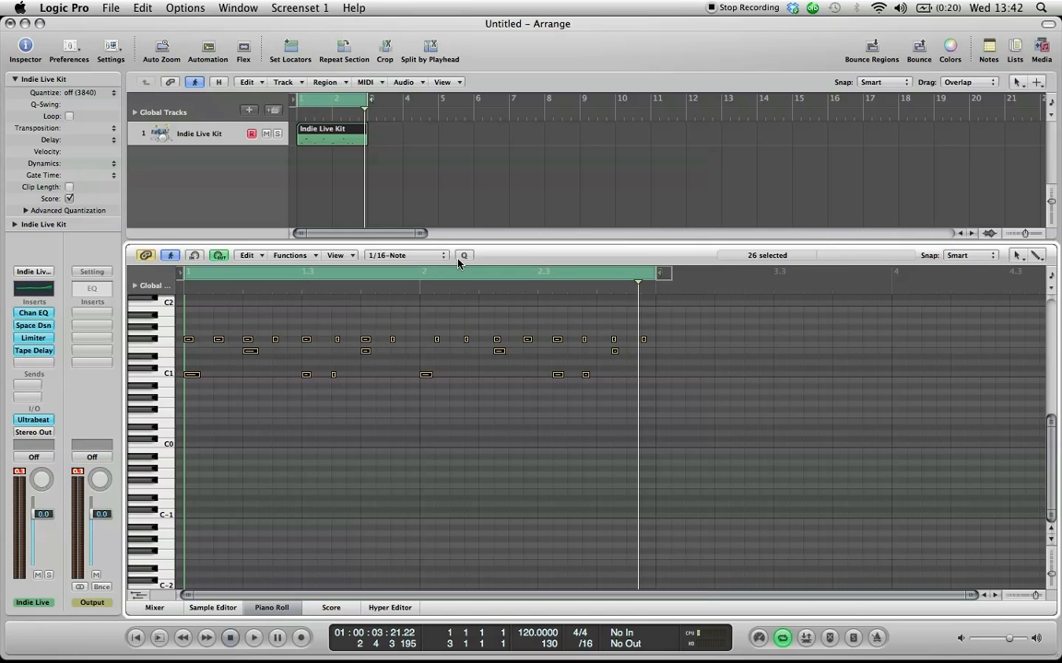
click(463, 383)
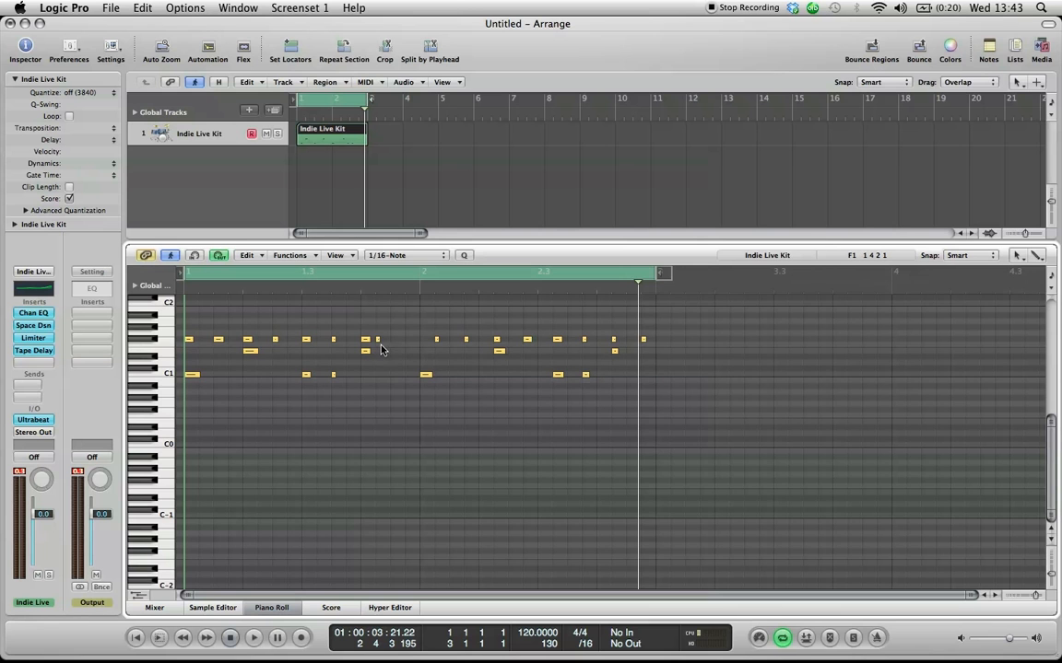
- Move the F#1 note just after 1.4 to position 1 4 3 1 and lengthen it to about a sixteenth
click(377, 339)
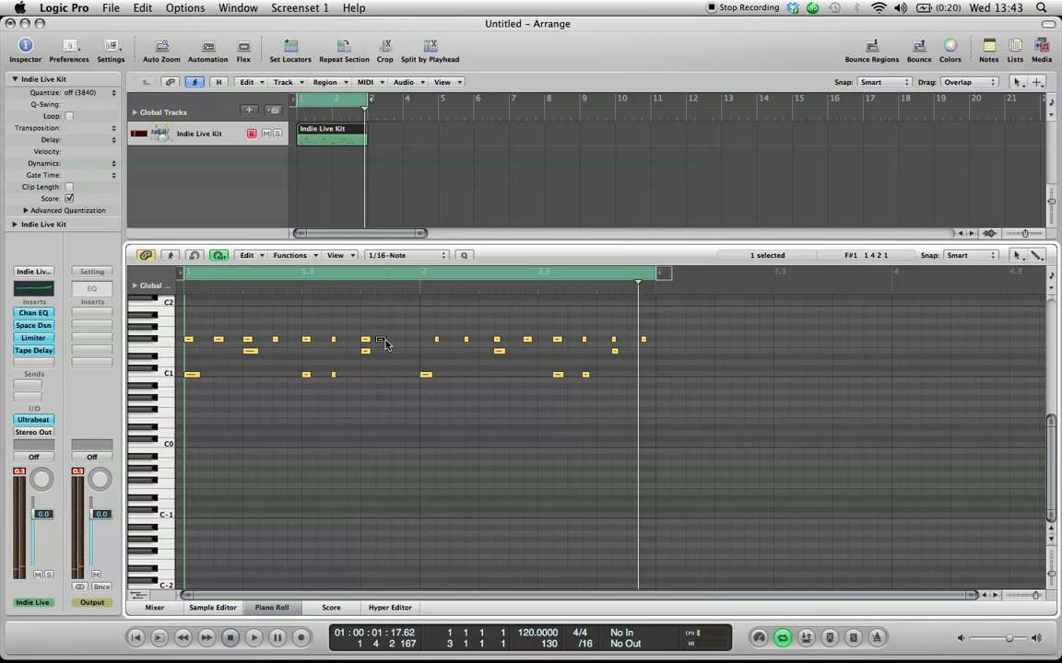
drag(381, 343, 396, 341)
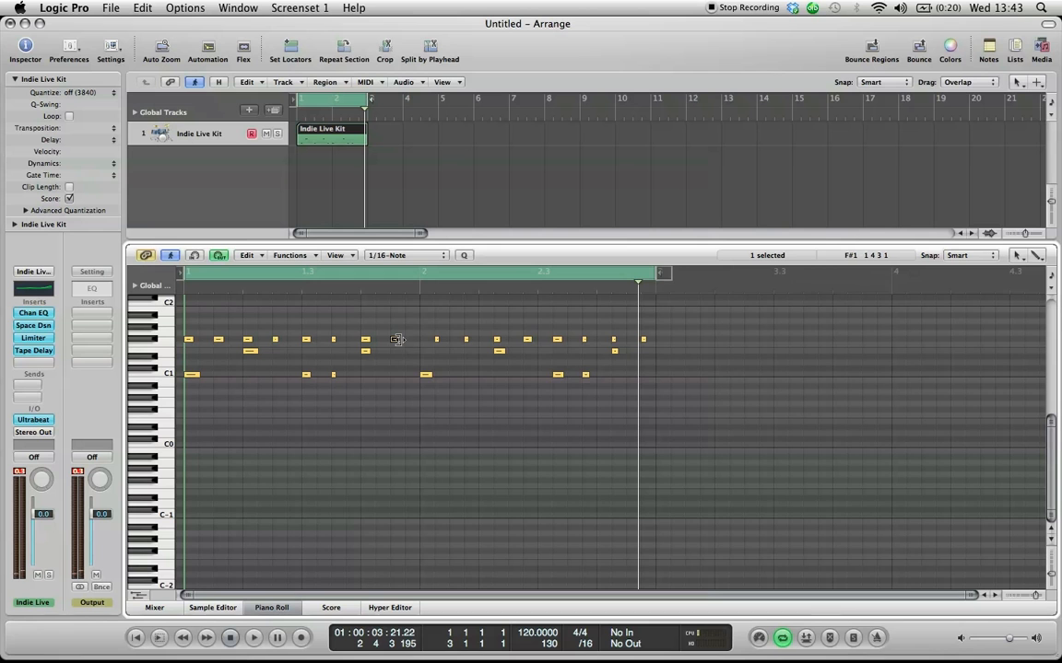
mouse_move(398, 339)
mouse_down()
mouse_move(374, 341)
mouse_move(411, 343)
mouse_move(401, 347)
mouse_up()
click(389, 361)
- Move the two C1 notes after 2.3 and the E1 and F#1 notes after 2.2 a sixteenth earlier
drag(559, 378, 554, 379)
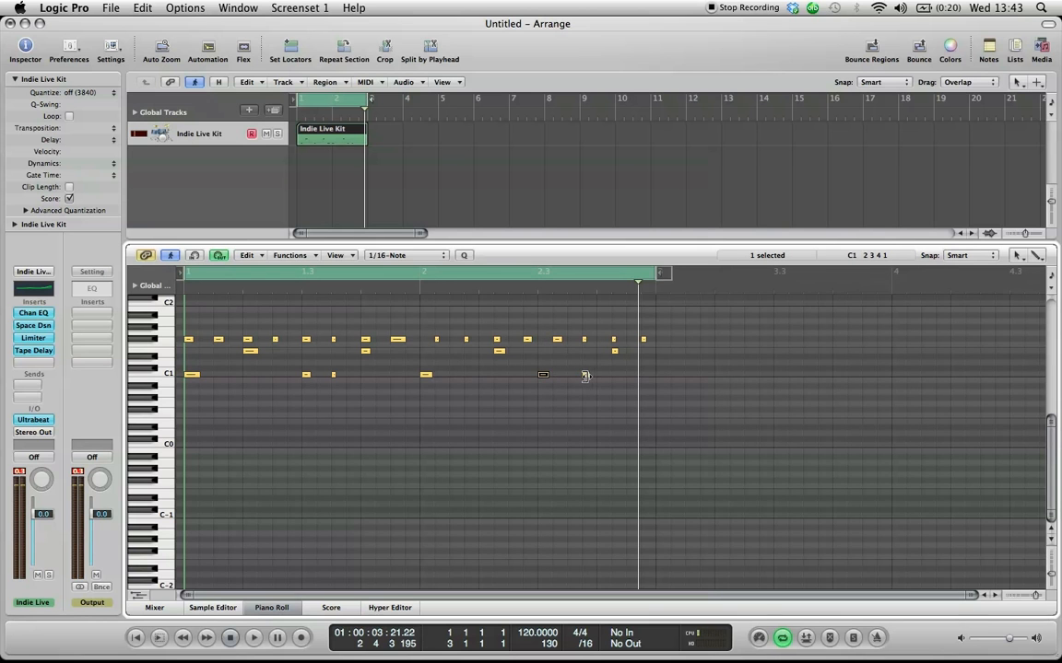
drag(586, 379, 571, 379)
drag(534, 358, 486, 354)
- Move the remaining late F#1 and E1 notes in bar 2, except the last F#1, a sixteenth earlier and quantize all notes
click(466, 341)
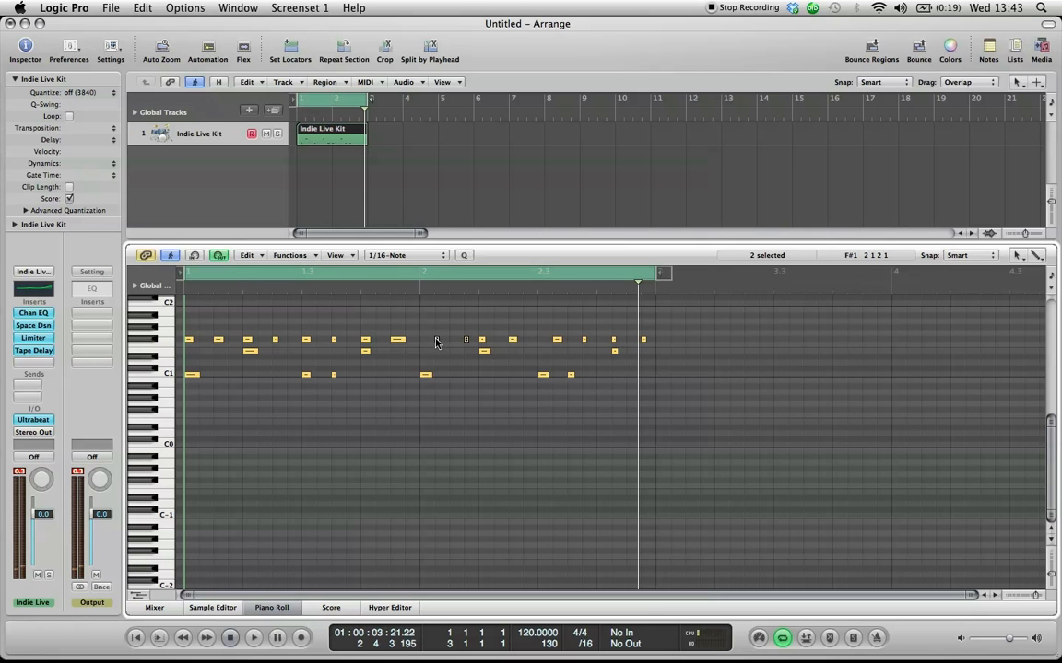
drag(437, 343, 422, 343)
mouse_move(558, 341)
mouse_down()
mouse_move(544, 343)
mouse_move(580, 342)
mouse_move(570, 343)
mouse_up()
drag(625, 369, 599, 356)
click(601, 375)
key(super+a)
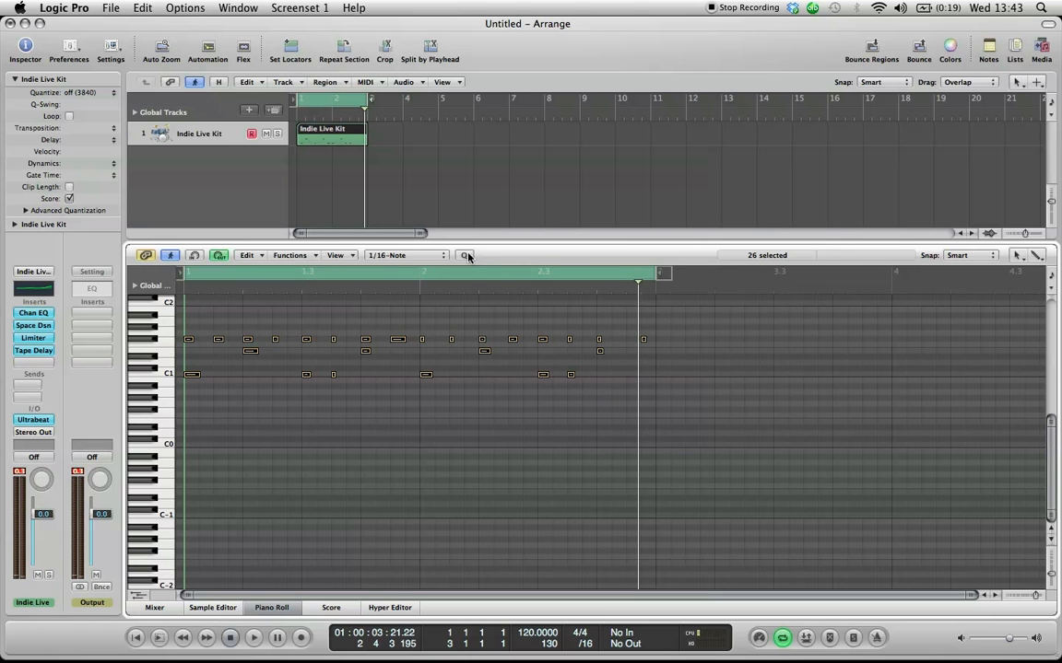
click(416, 343)
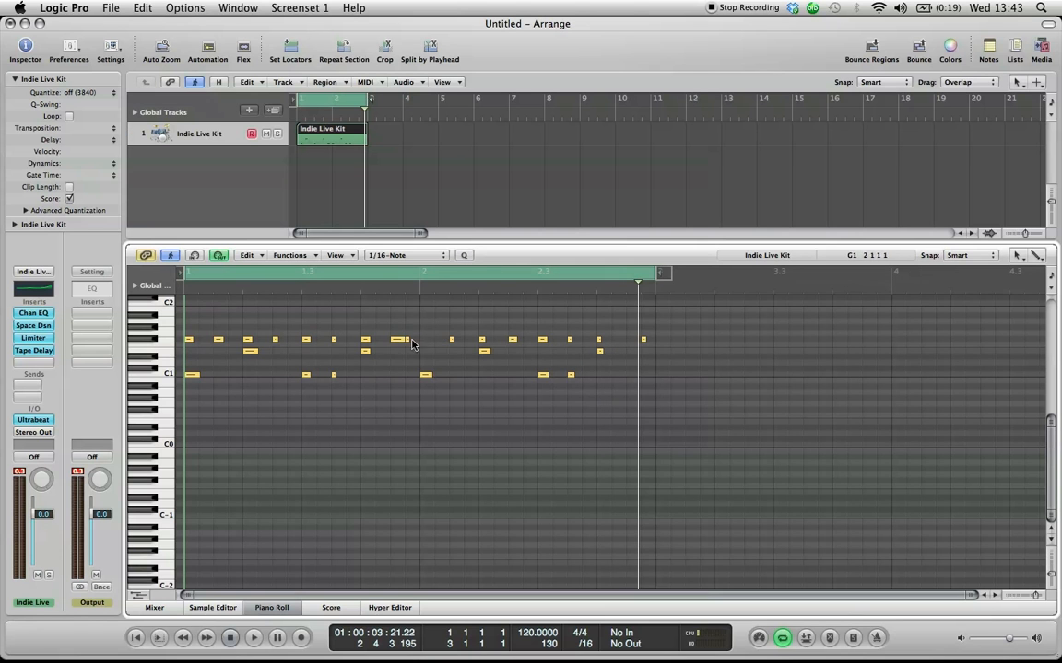
- Move the F#1 note just before bar 2 onto its downbeat, play the beat, and shift the last F#1 note a sixteenth earlier
drag(408, 342, 423, 342)
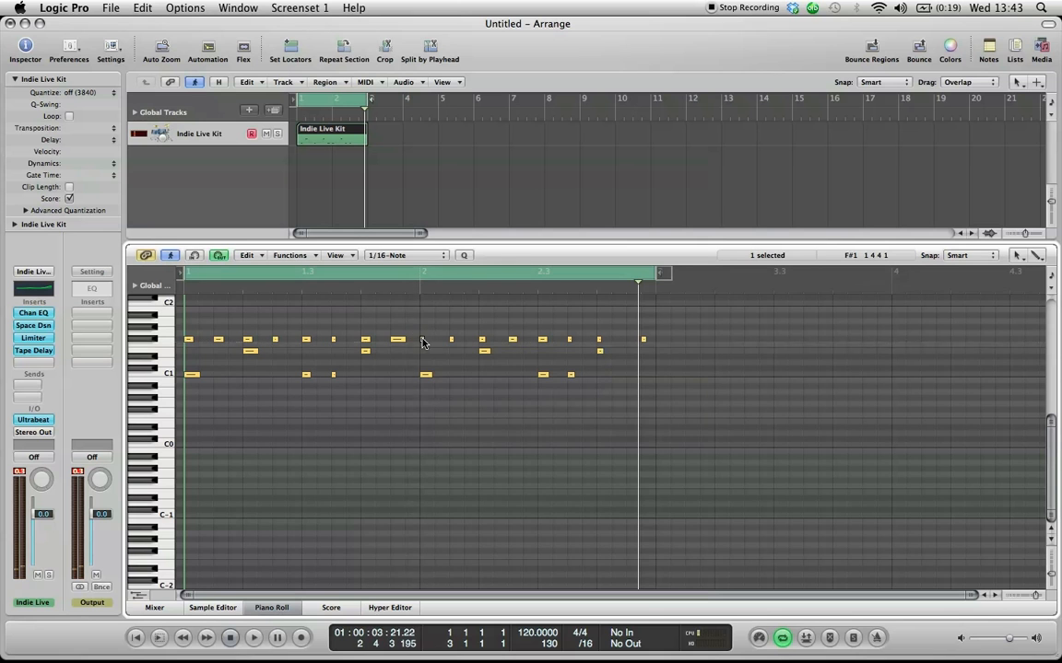
click(403, 366)
key(space)
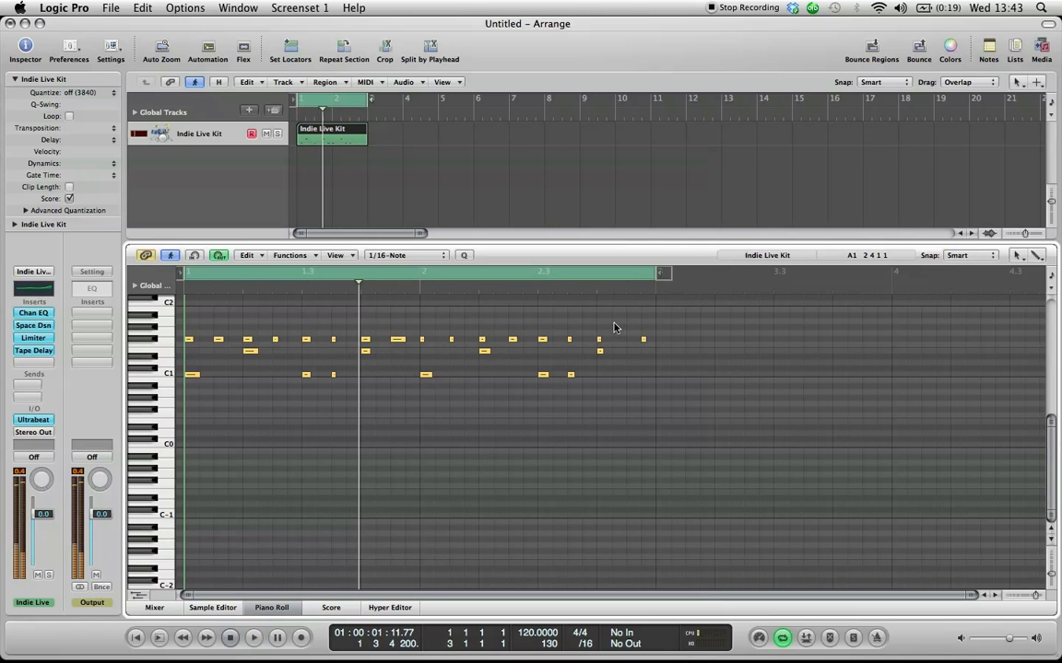
mouse_move(643, 341)
mouse_down()
mouse_move(608, 343)
mouse_move(629, 343)
mouse_up()
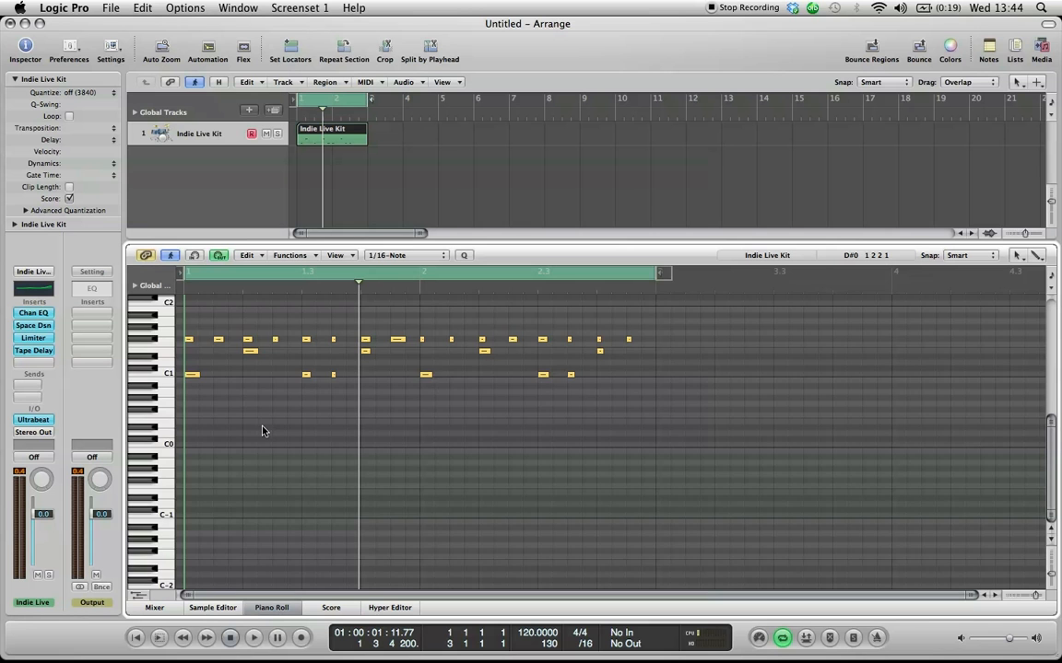
- Add E2 notes at 1.3 and 2.3 with the Pencil Tool and play the beat
scroll(261, 430, up, 5)
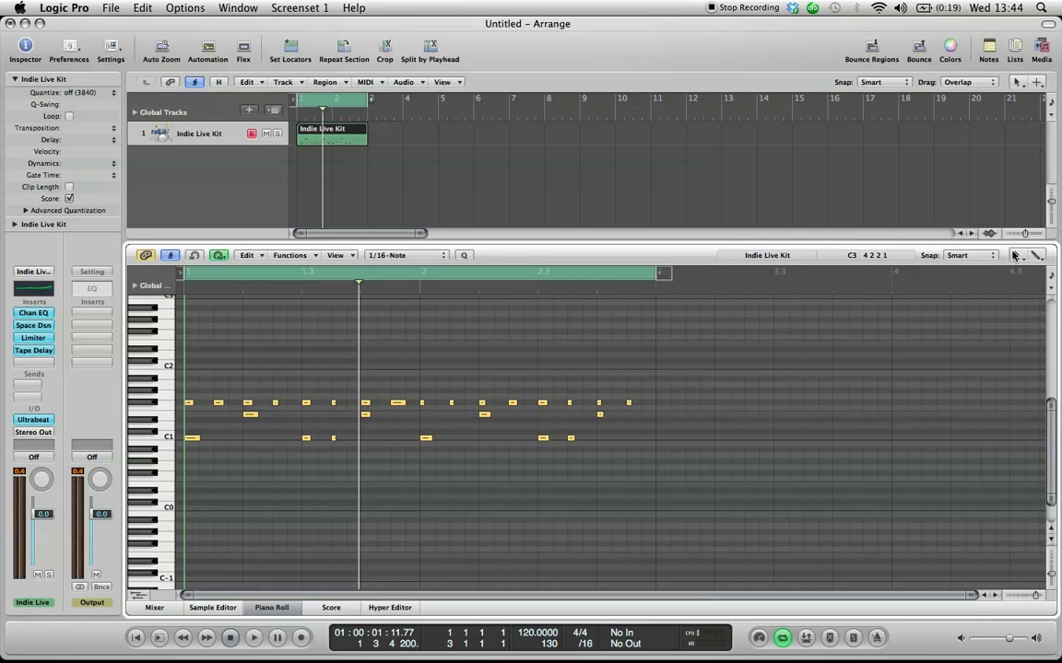
click(1014, 255)
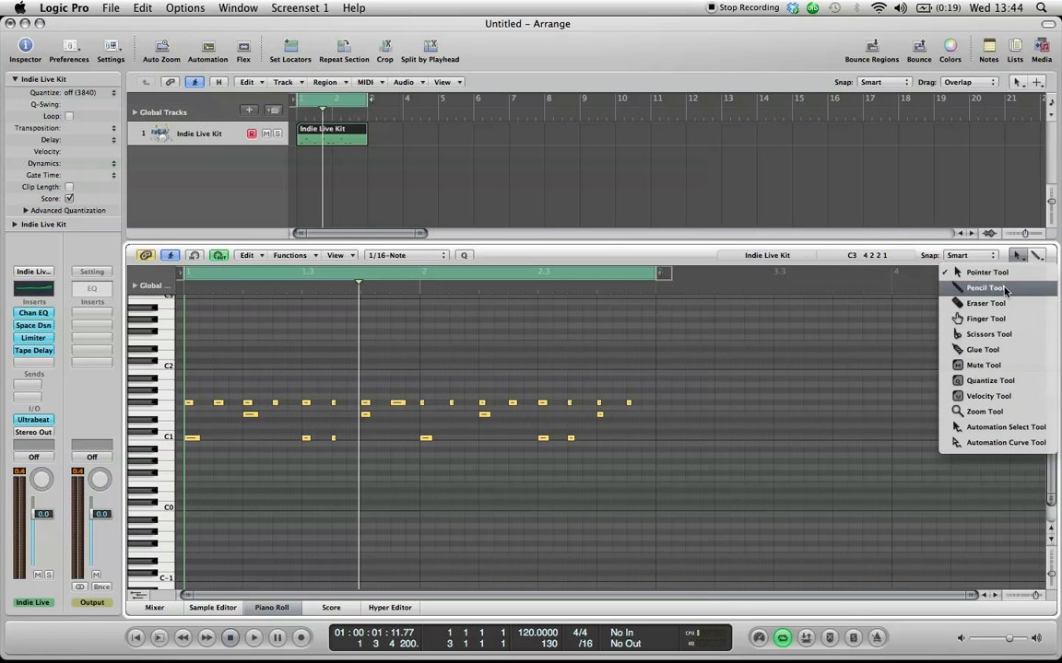
click(1003, 289)
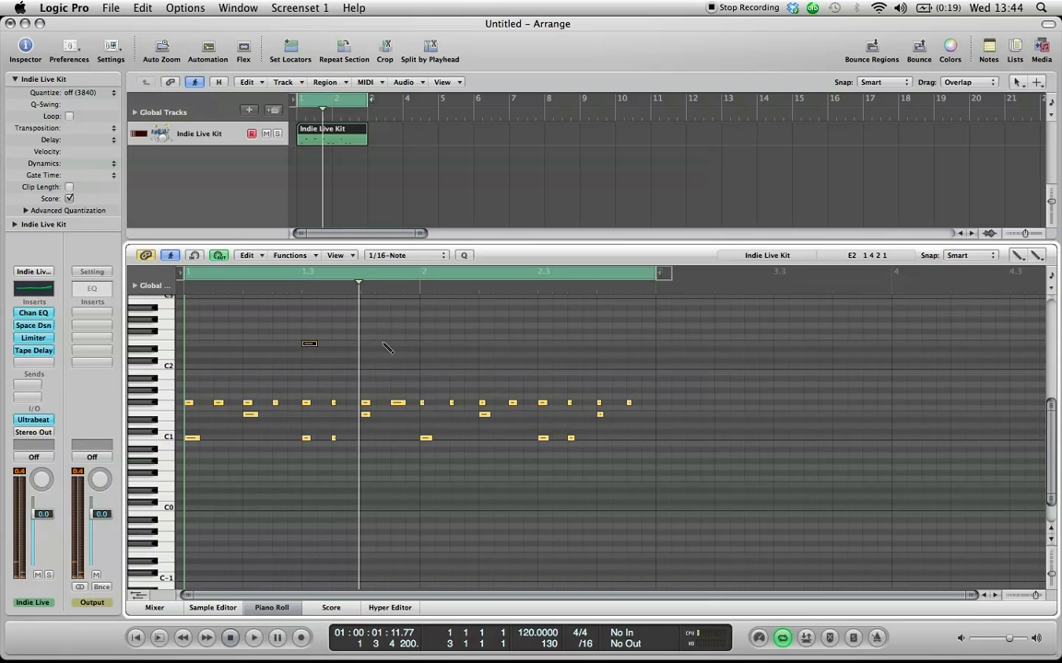
click(545, 344)
key(space)
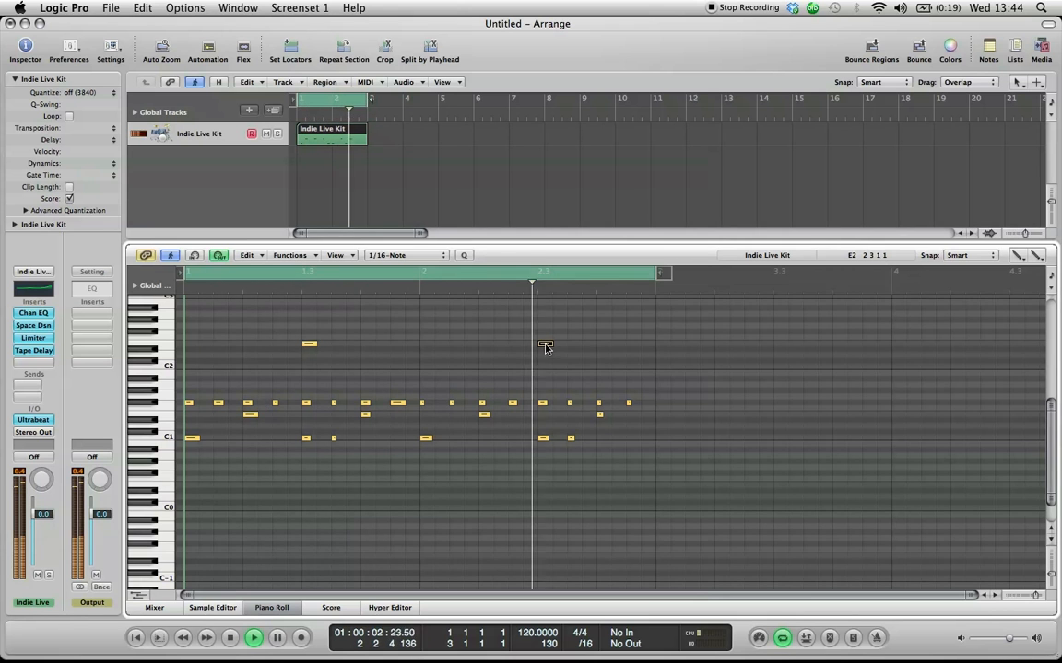
- Add E2 notes at 2.4, 2, and 1, and close the Piano Roll
click(604, 345)
click(427, 344)
click(191, 344)
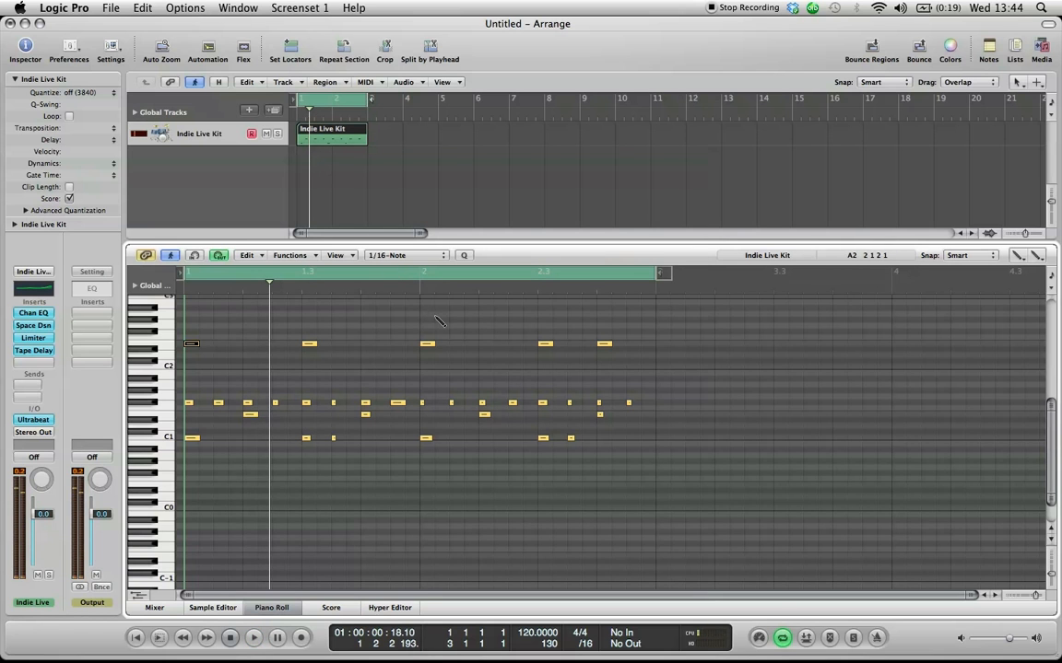
click(272, 609)
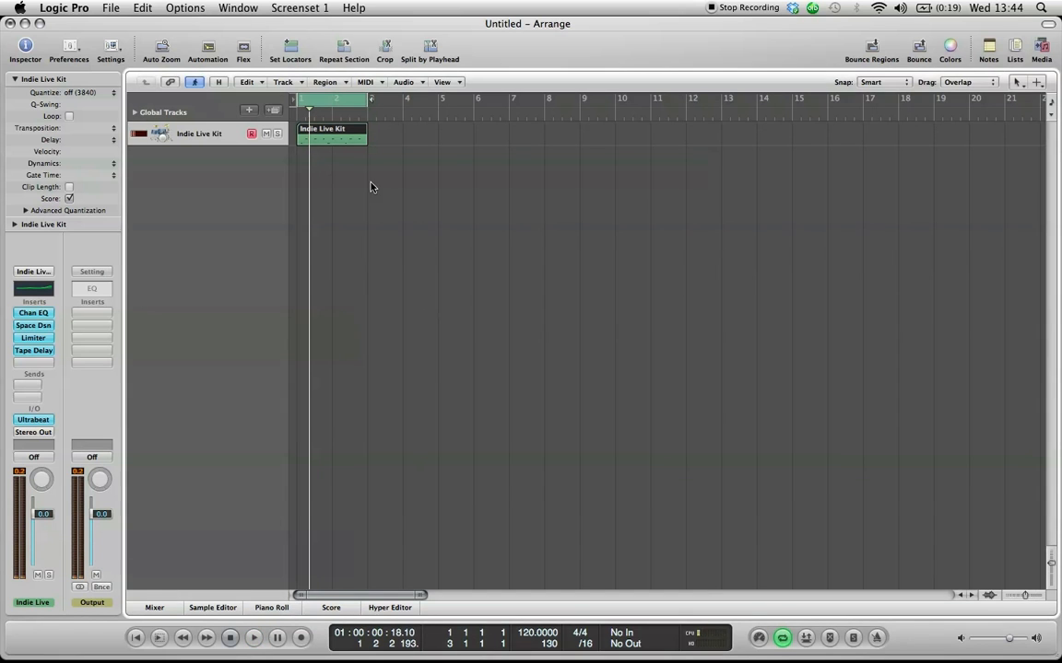
click(319, 278)
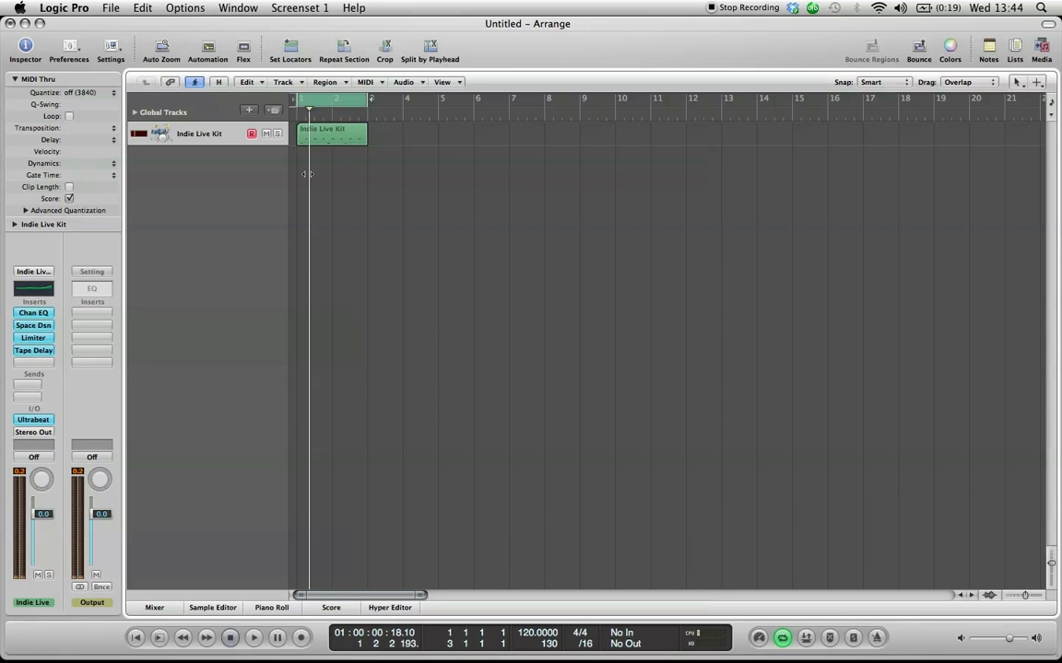
- Create one mono audio track with No Input and Output 1-2, and hide the Library
click(249, 112)
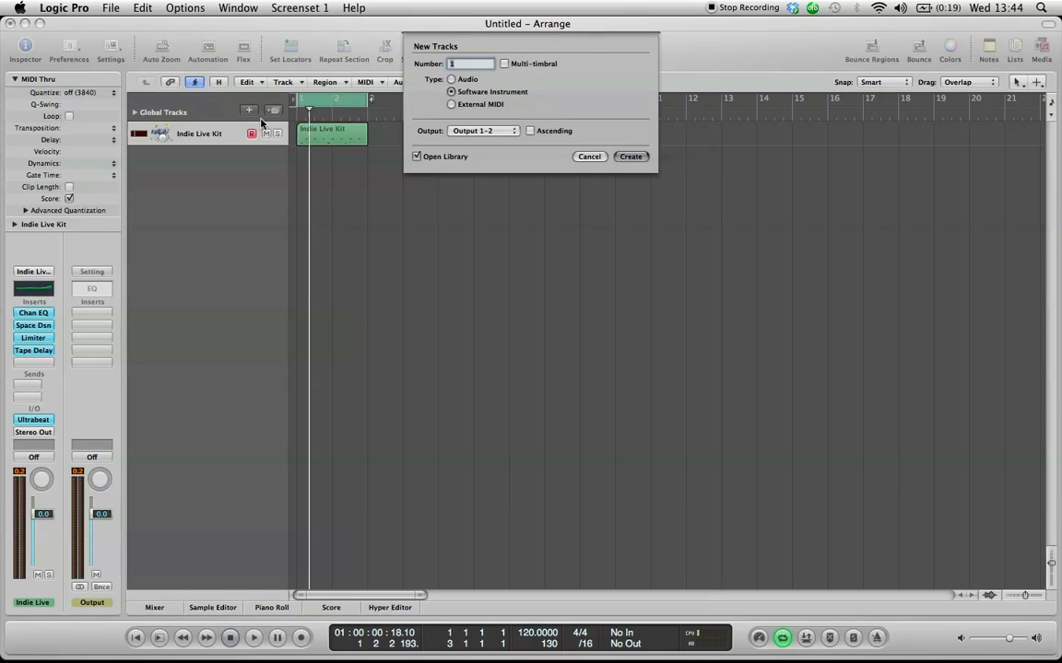
click(451, 79)
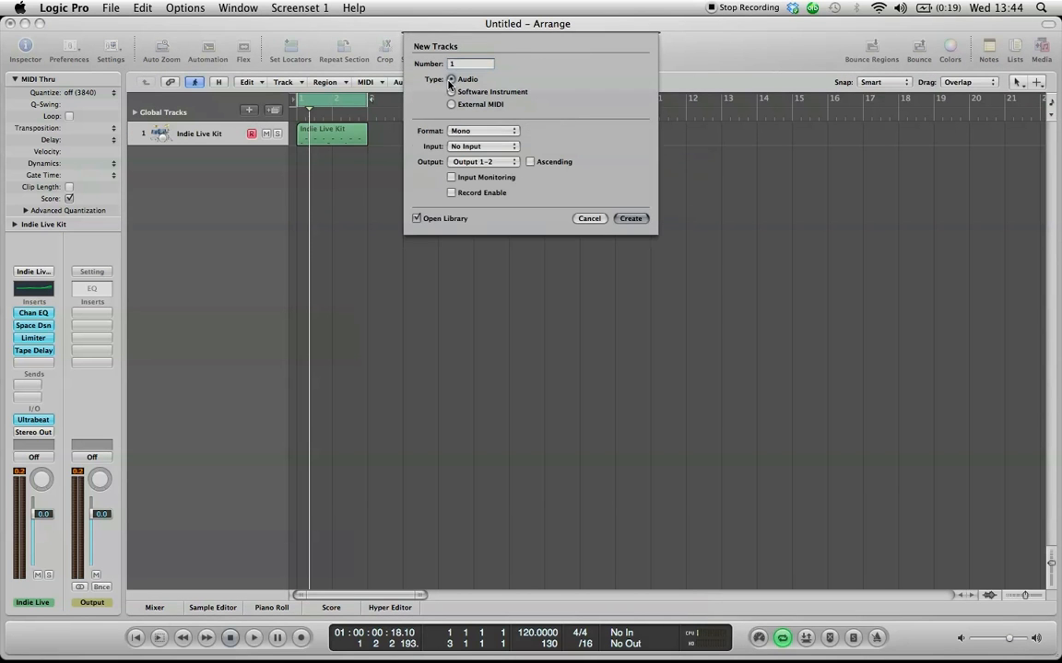
click(494, 148)
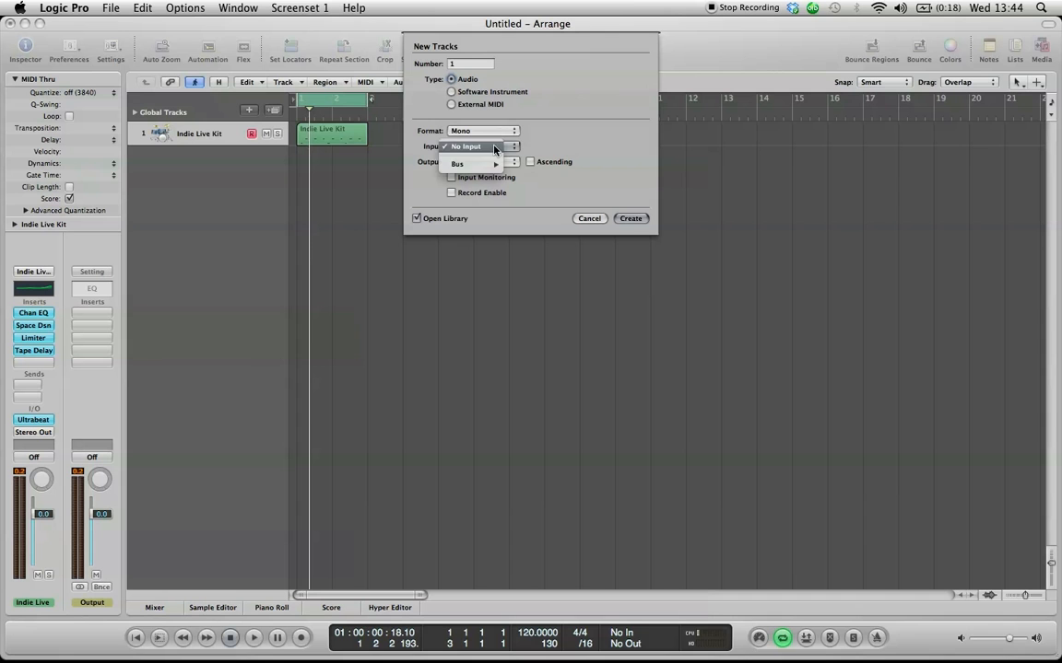
click(539, 136)
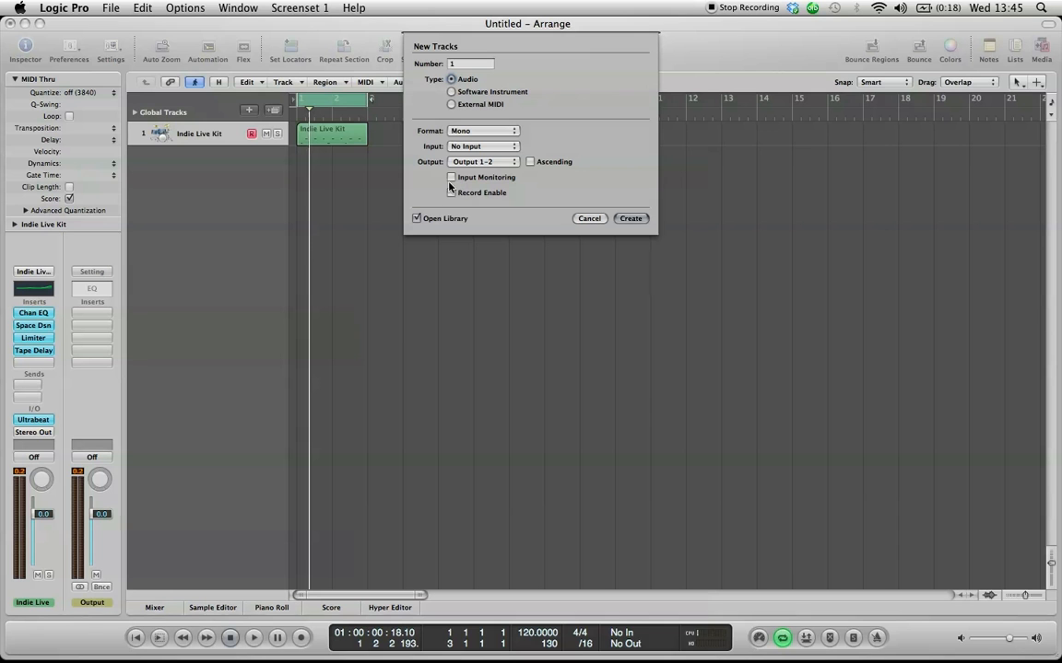
click(631, 218)
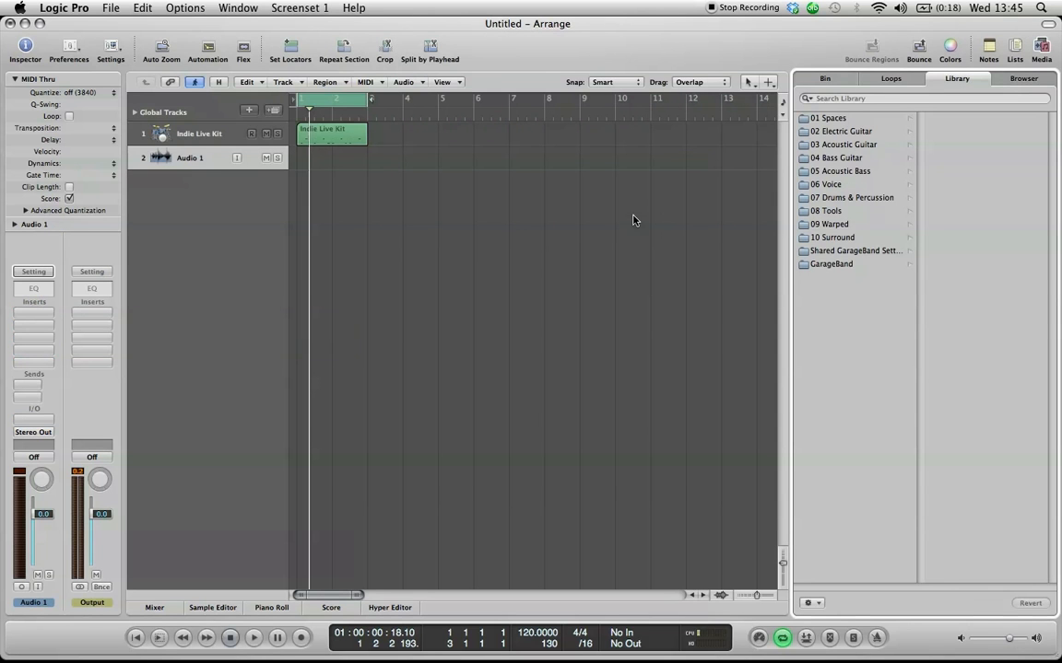
click(1039, 48)
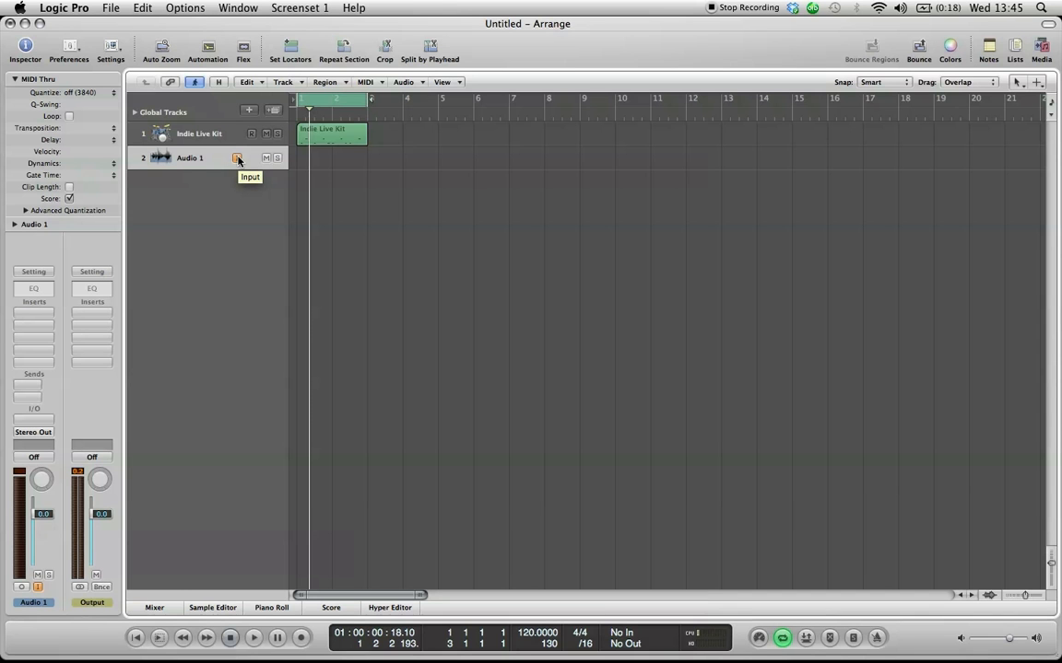
- Turn off input monitoring on Audio 1, and mute and unmute the Indie Live Kit track
click(237, 159)
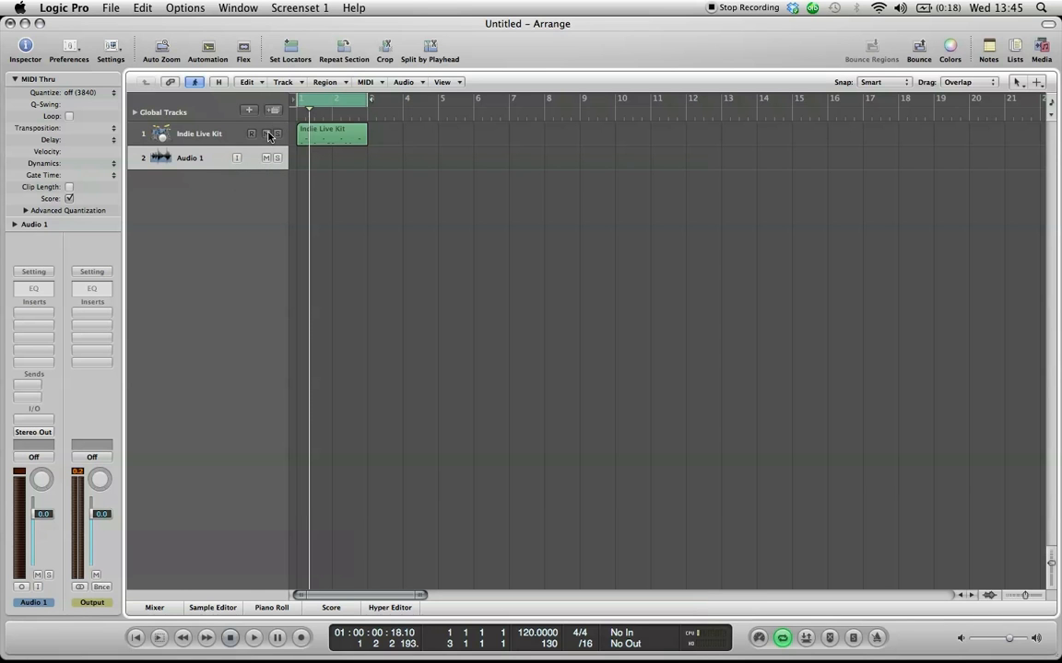
click(266, 135)
click(267, 135)
- Open the recent project SEXYBOY v1 without closing the current project
click(109, 12)
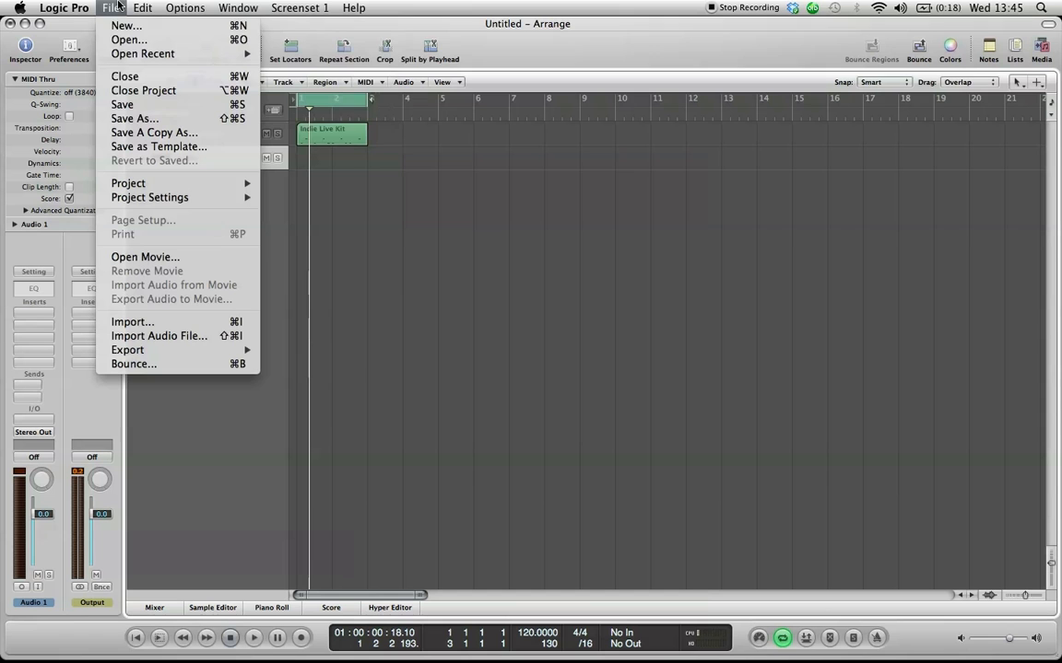
mouse_move(221, 55)
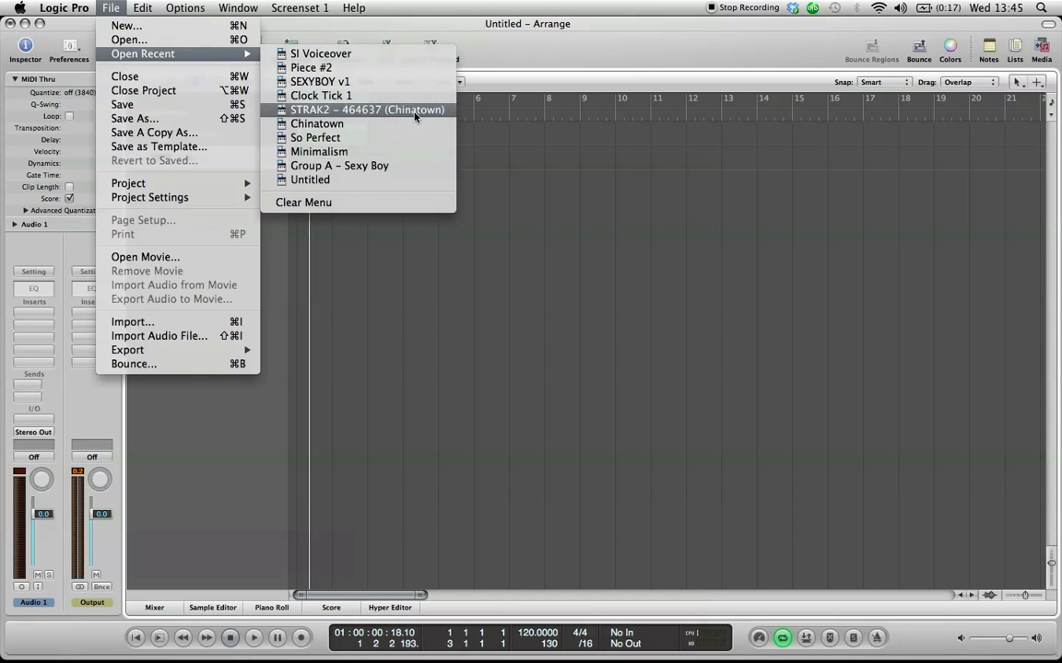
click(389, 84)
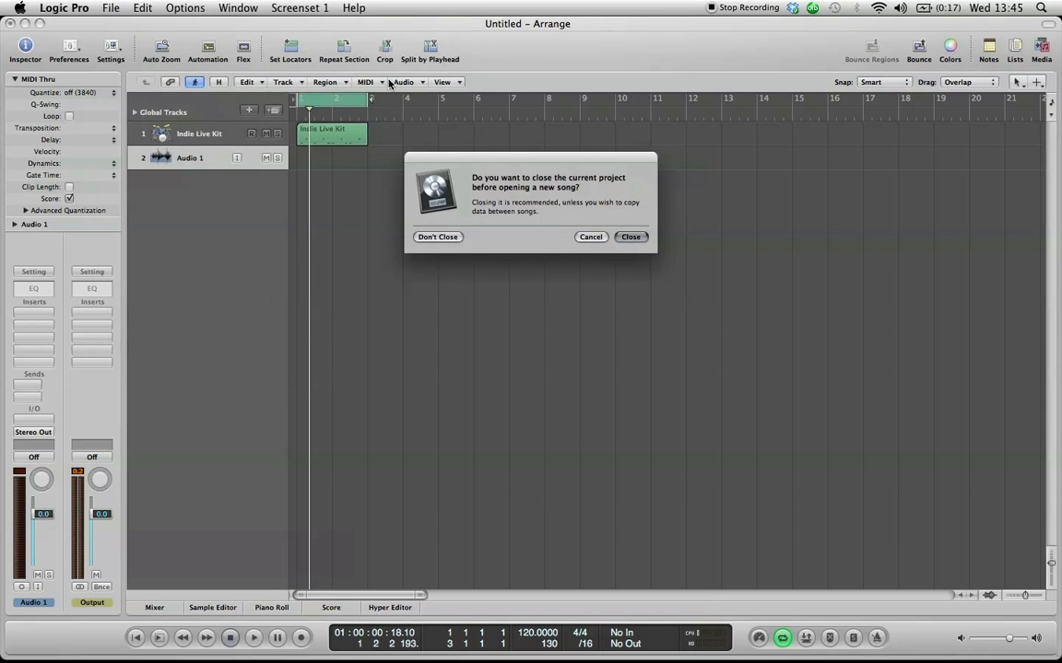
click(458, 238)
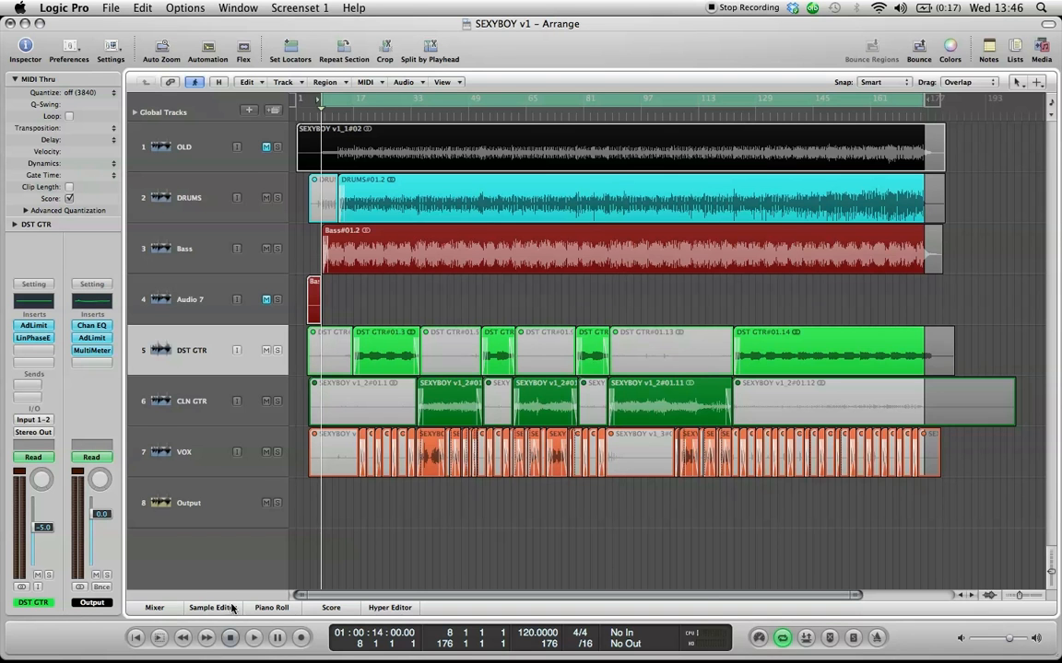
- Show the Mixer, lower the OLD channel's volume to -1.3, and play the song with the DRUMS channel selected
click(154, 607)
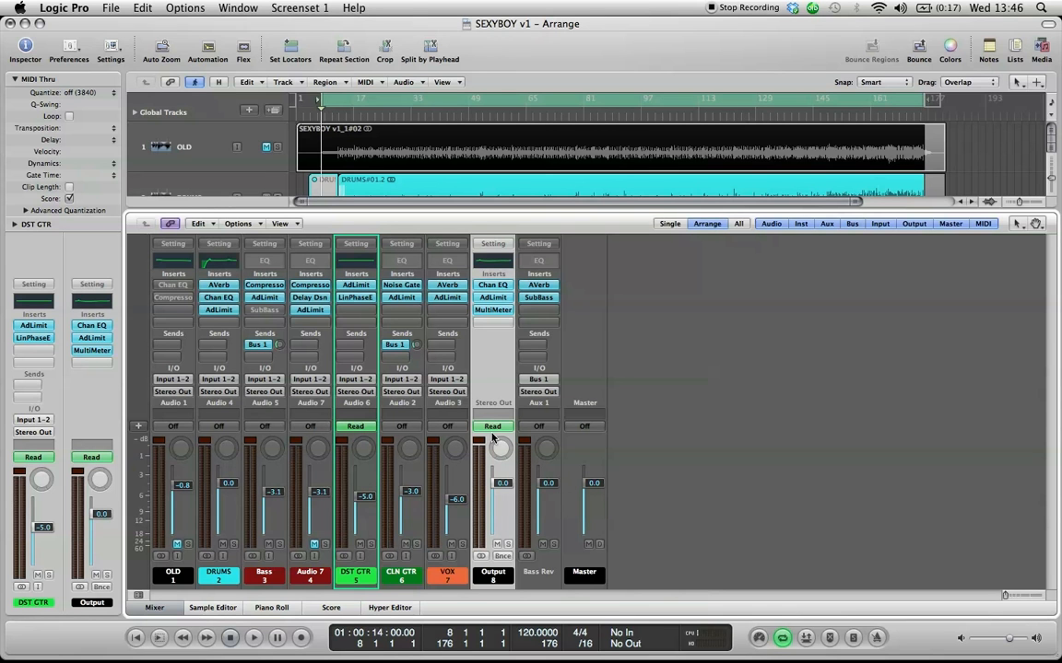
mouse_move(367, 450)
mouse_down()
mouse_move(362, 431)
mouse_move(364, 459)
mouse_up()
drag(187, 500, 187, 503)
key(space)
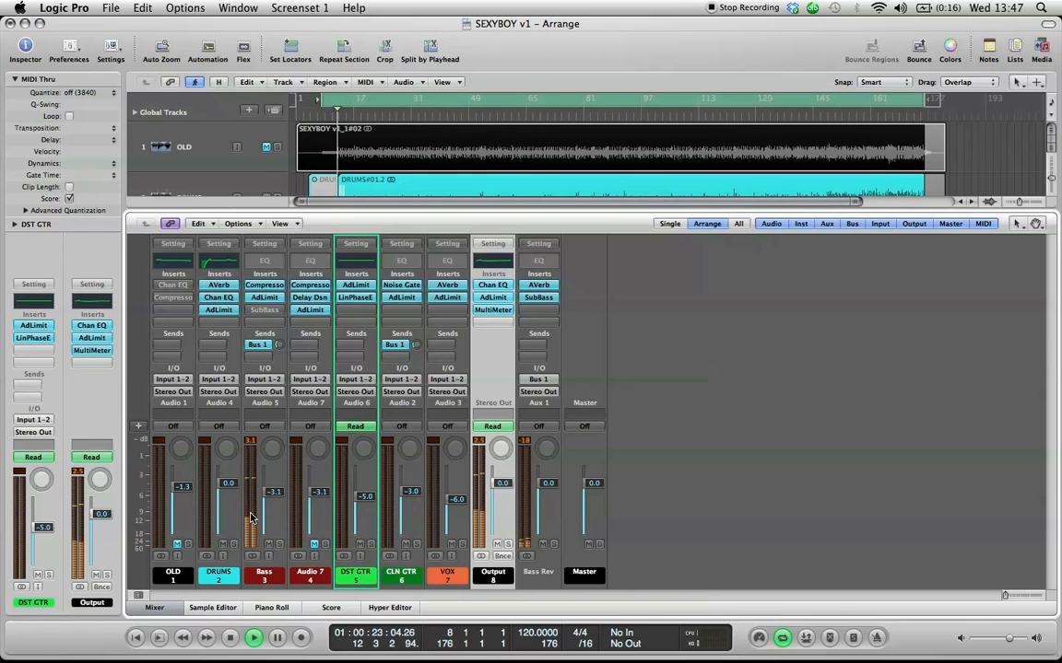
click(219, 577)
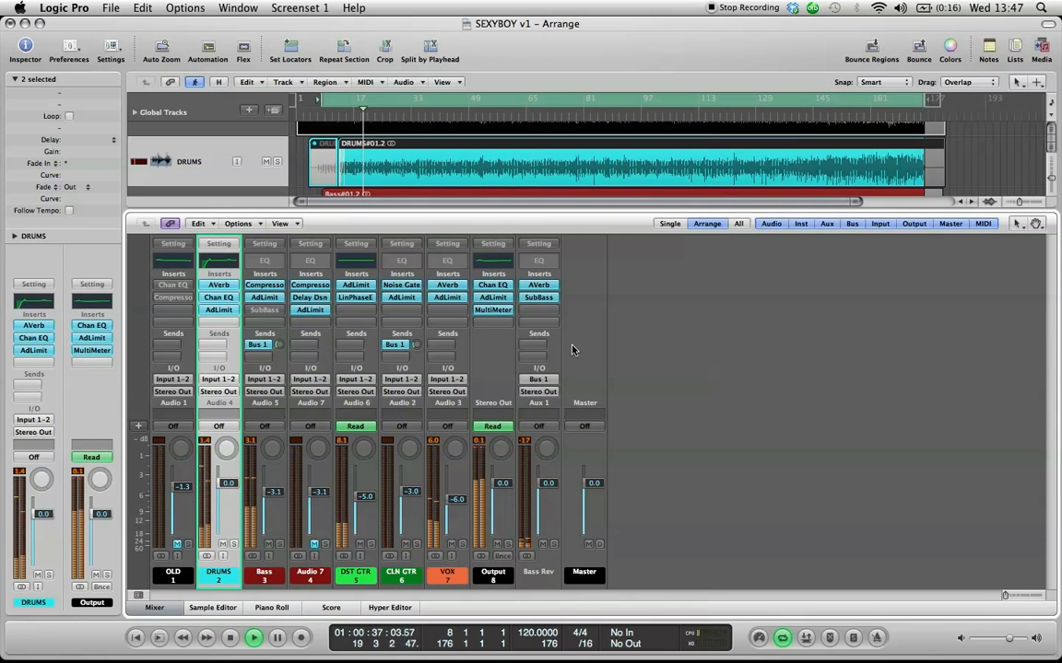
- Bypass the Adaptive Limiter insert on the Output channel and set the Output volume to +0.1 during playback
right_click(499, 300)
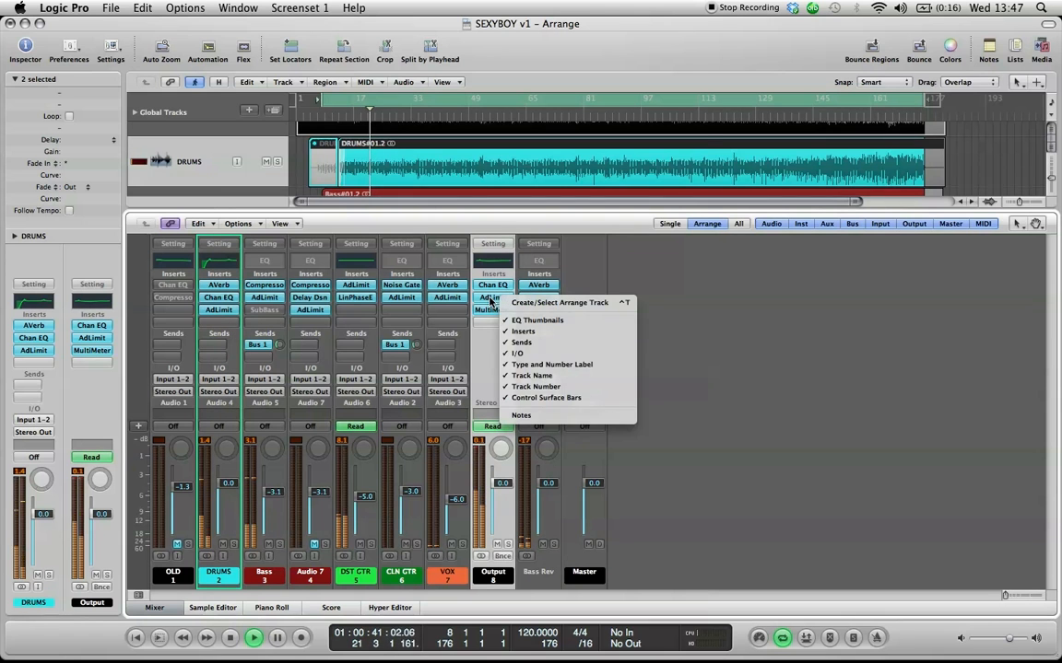
click(491, 302)
alt+click(491, 300)
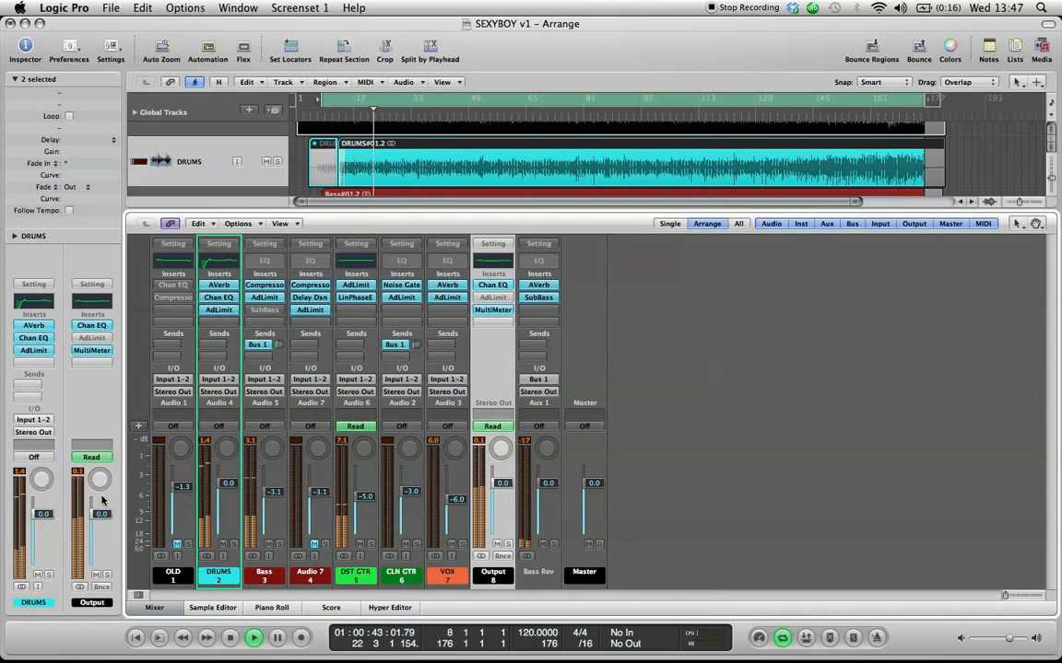
drag(106, 513, 78, 474)
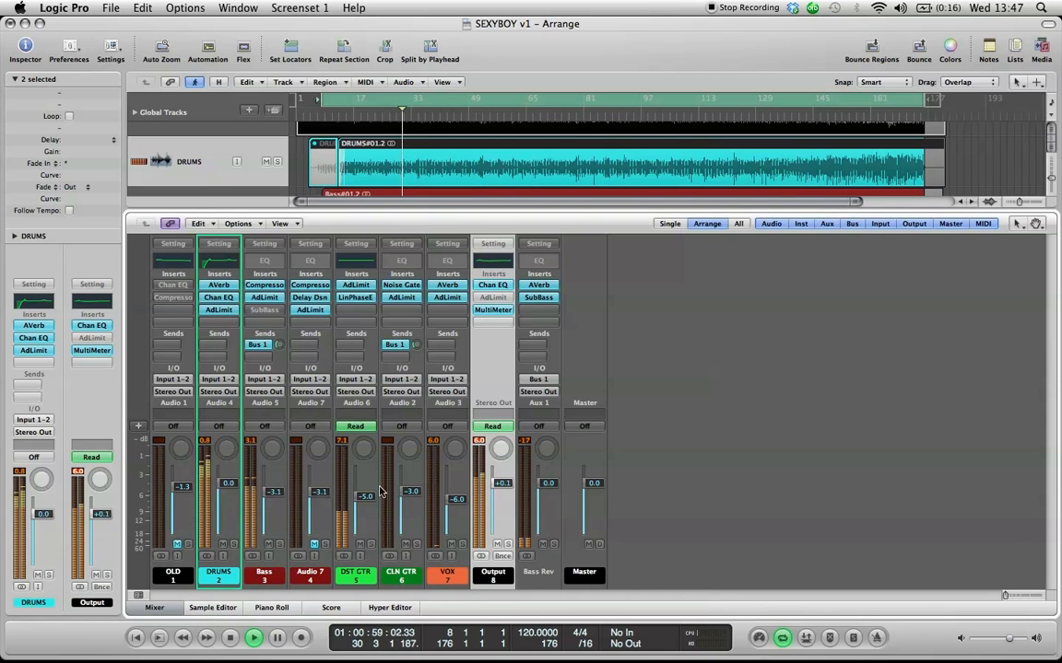
- Stop playback, re-enable the Output channel's Adaptive Limiter in its plug-in window, close the window, and play the song again
click(493, 299)
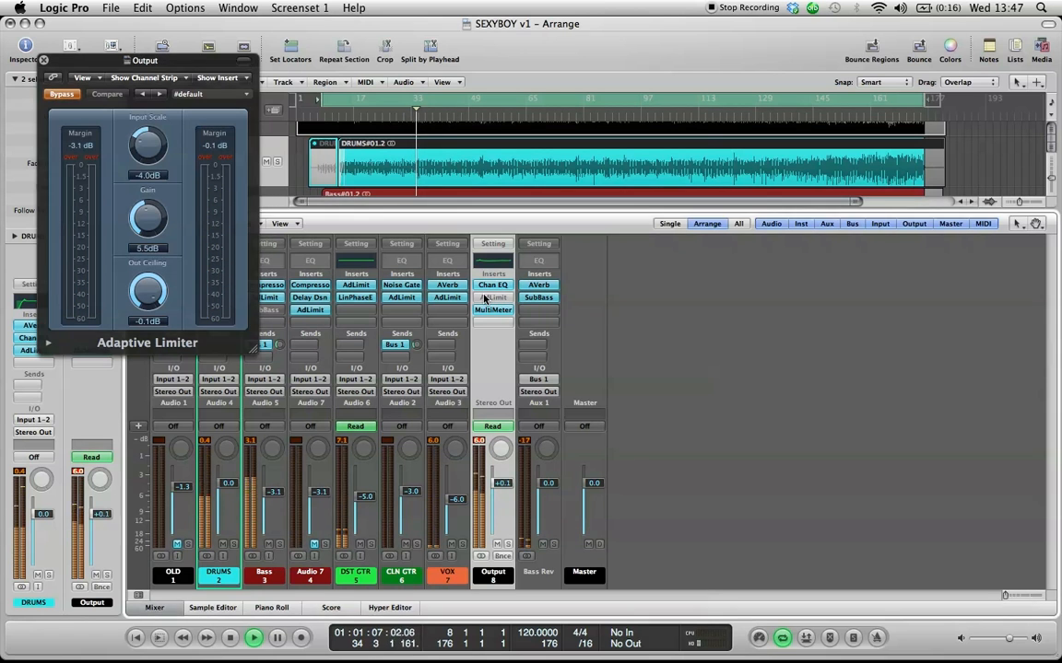
click(632, 239)
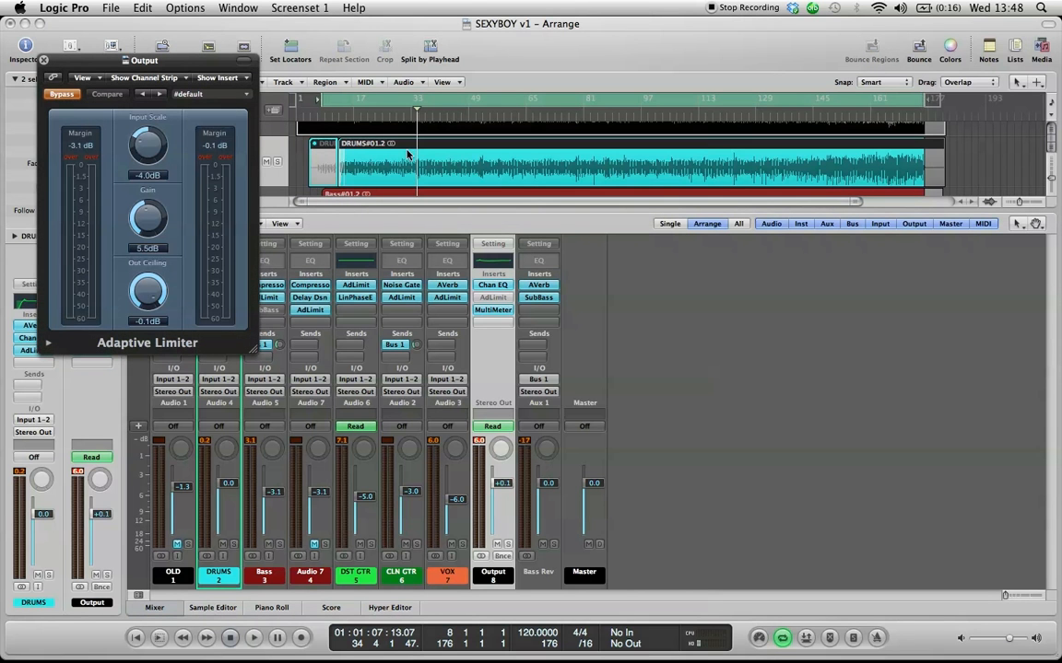
click(60, 95)
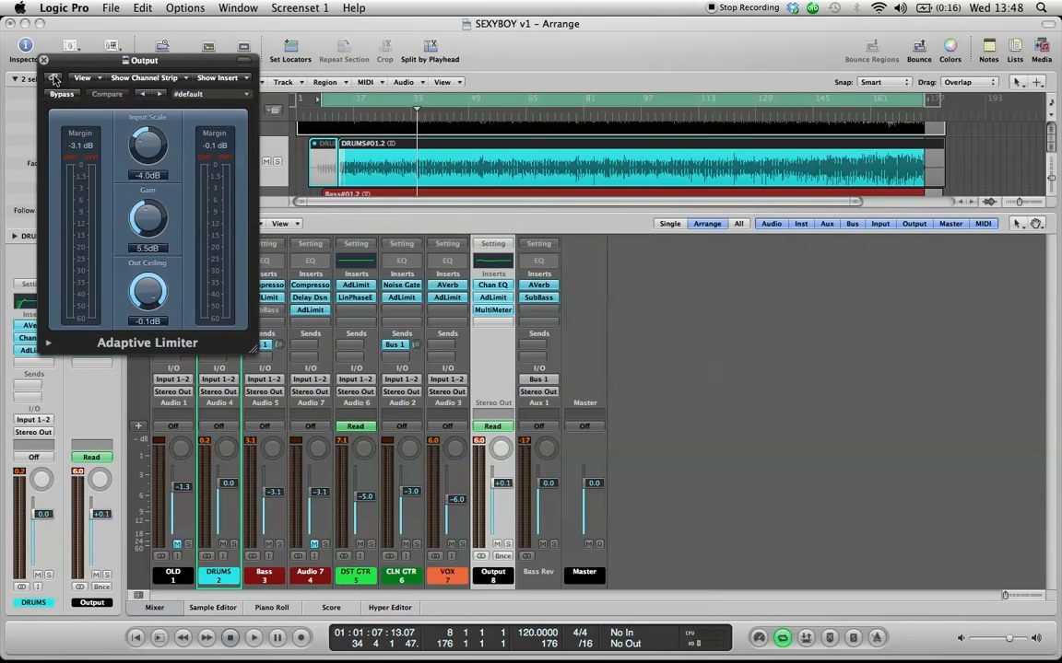
click(42, 62)
key(space)
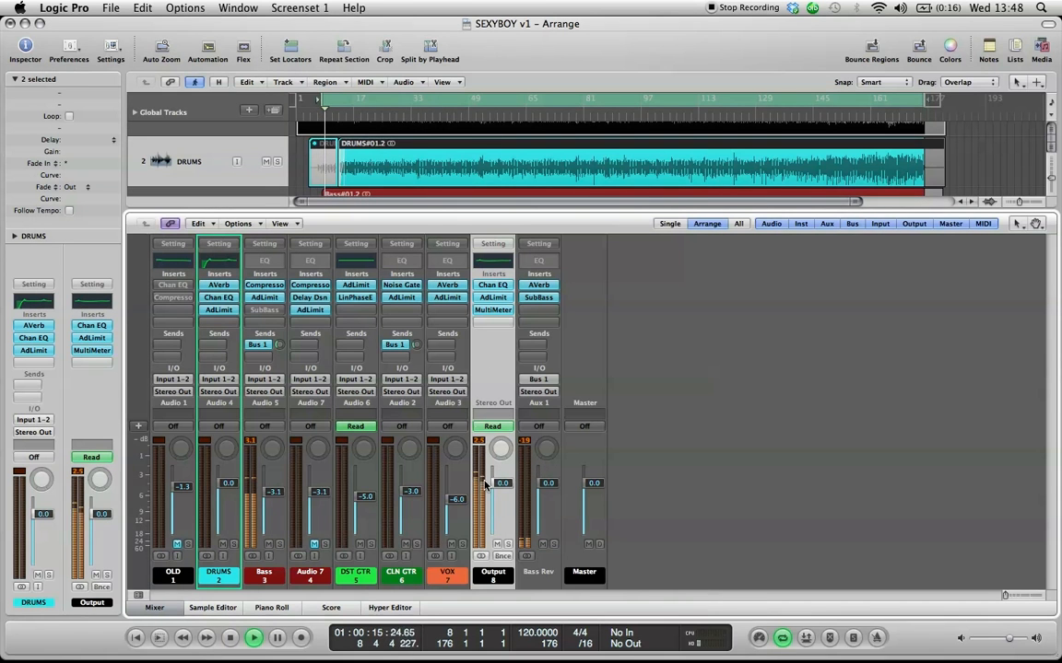
- Play a section near the end of the song, stop playback, and hide the Mixer with all regions deselected
click(848, 121)
key(space)
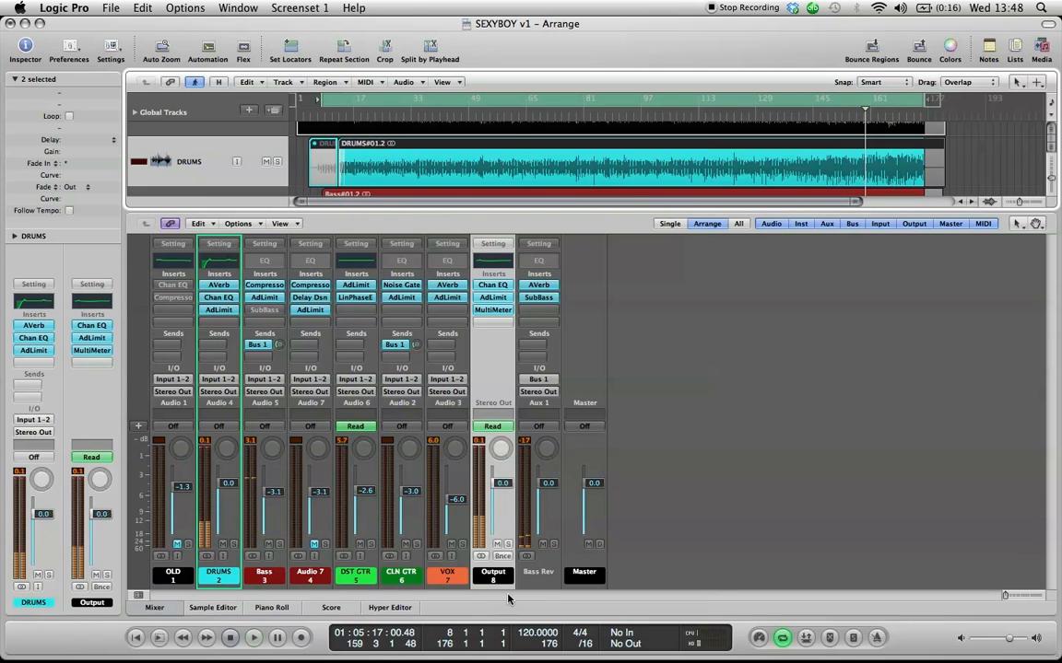
click(162, 612)
click(596, 501)
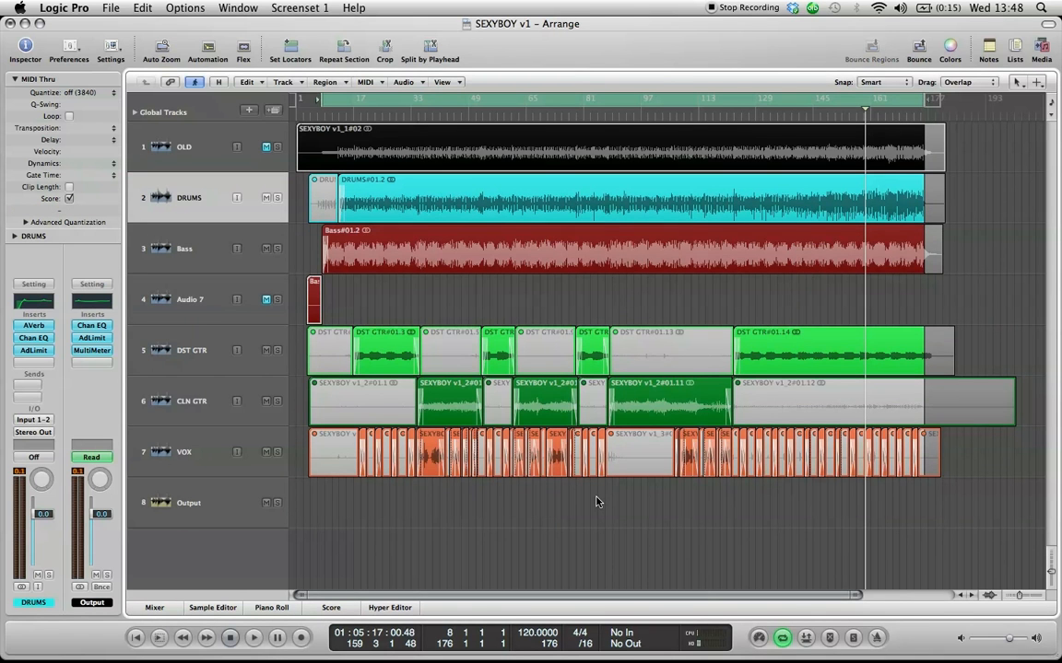